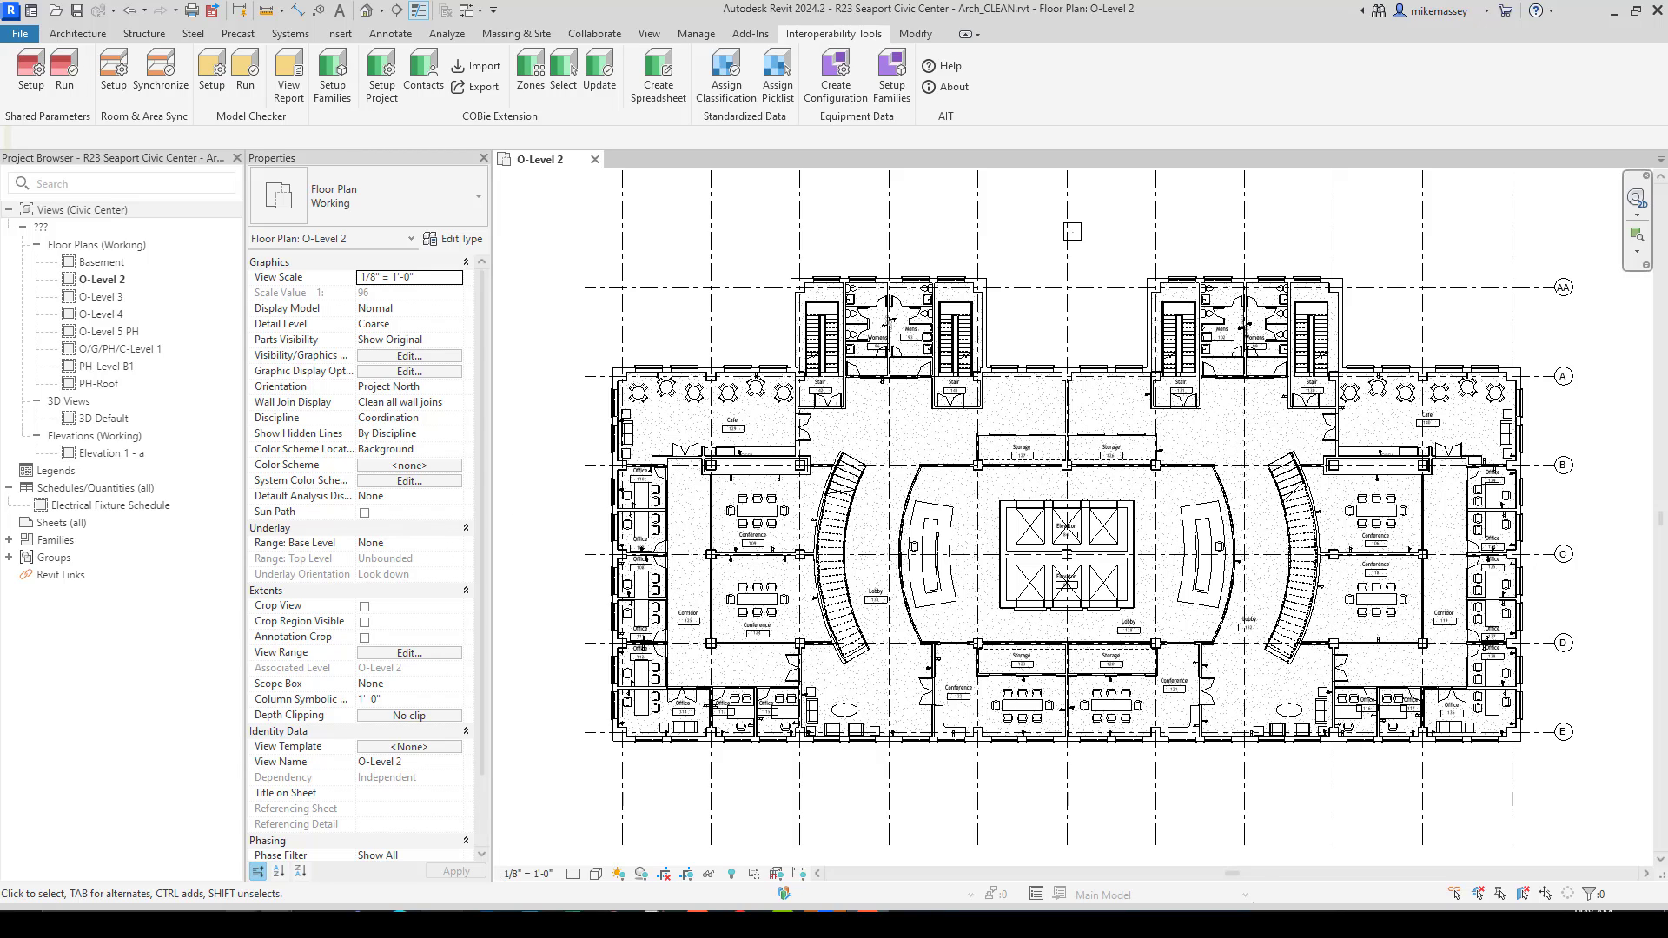
Switch to File Explorer and copy Classification Manager Database Custom.xlsx from the AIT 2024 Resources folder
left_click(442, 912)
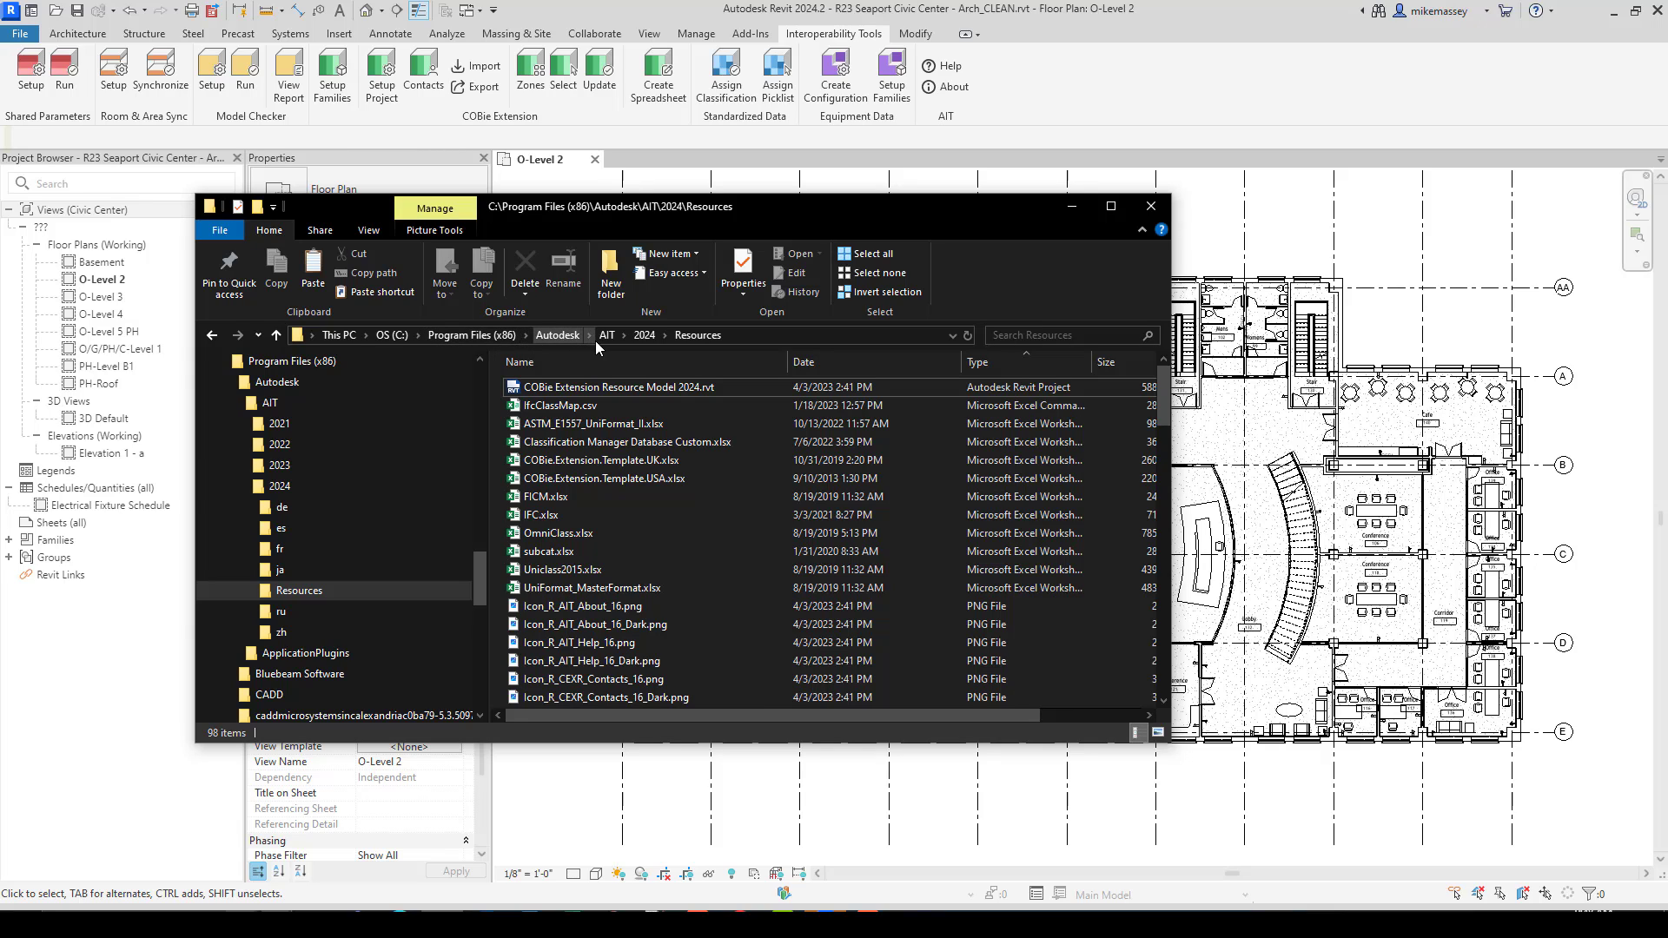
left_click(629, 448)
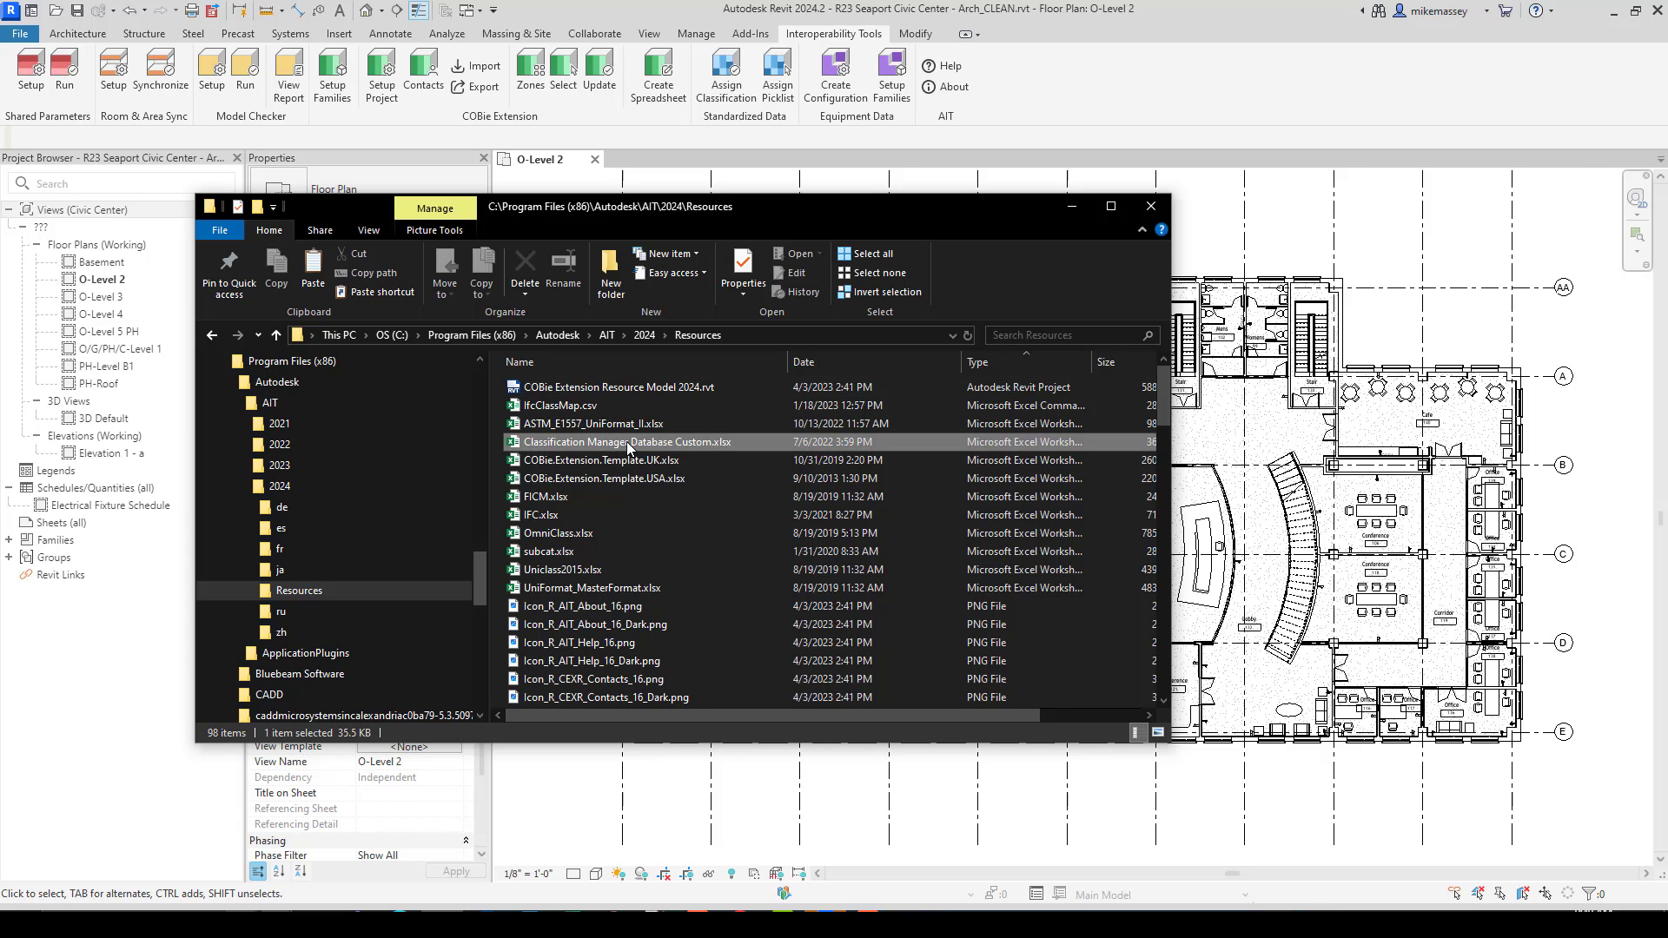
right_click(628, 444)
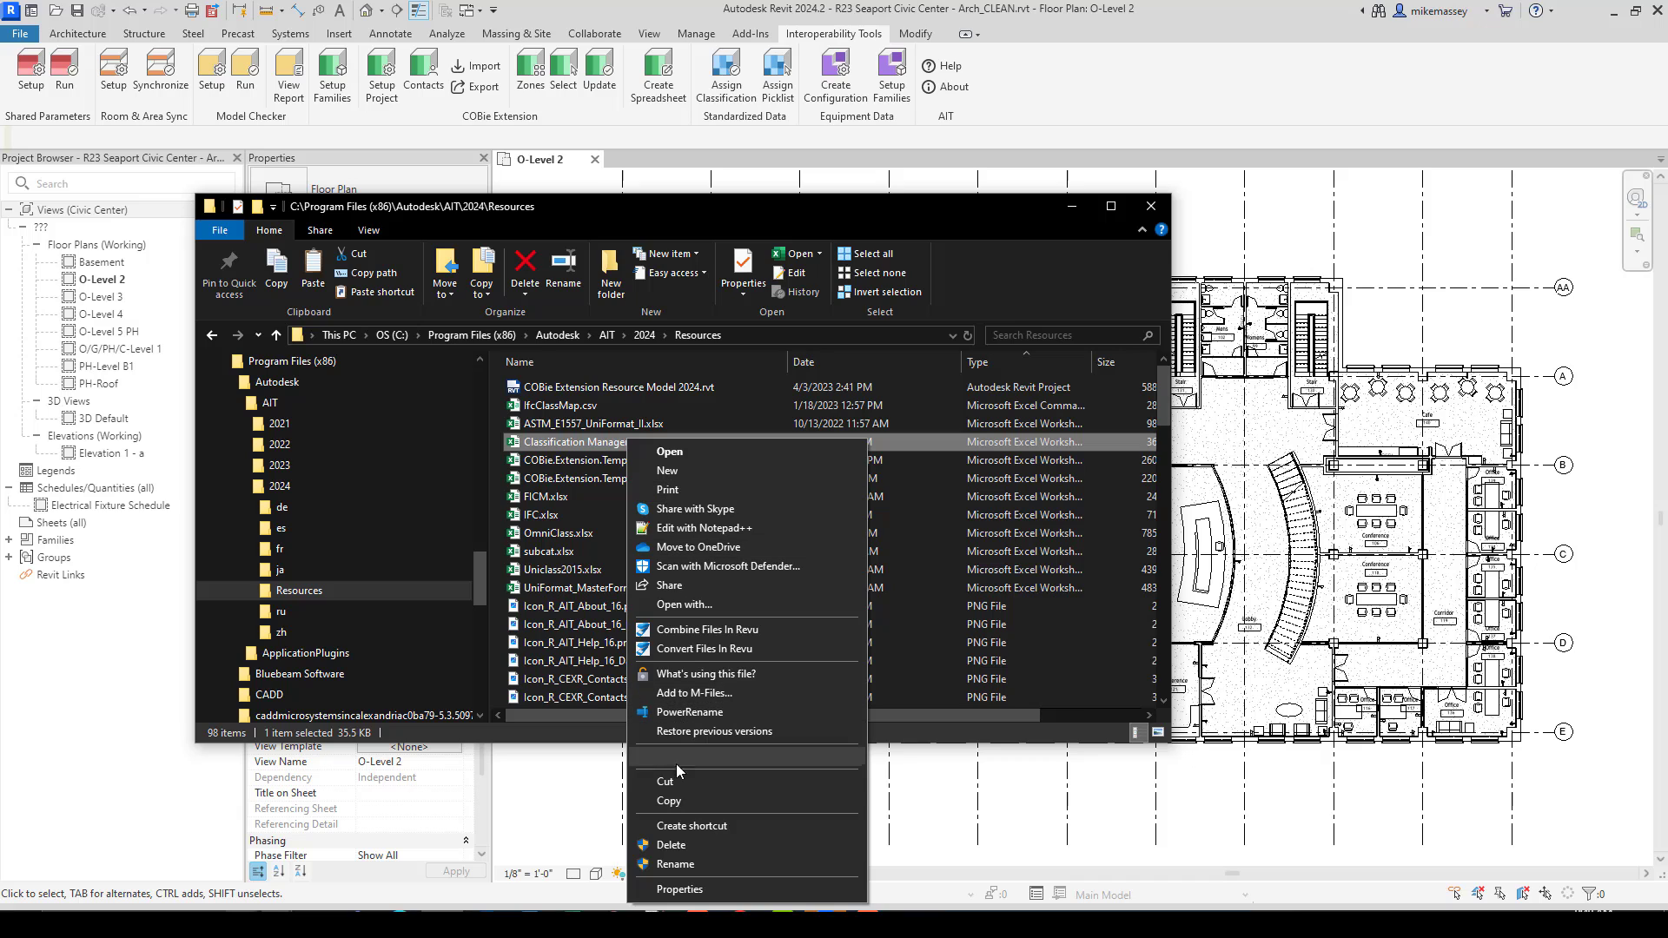
left_click(681, 800)
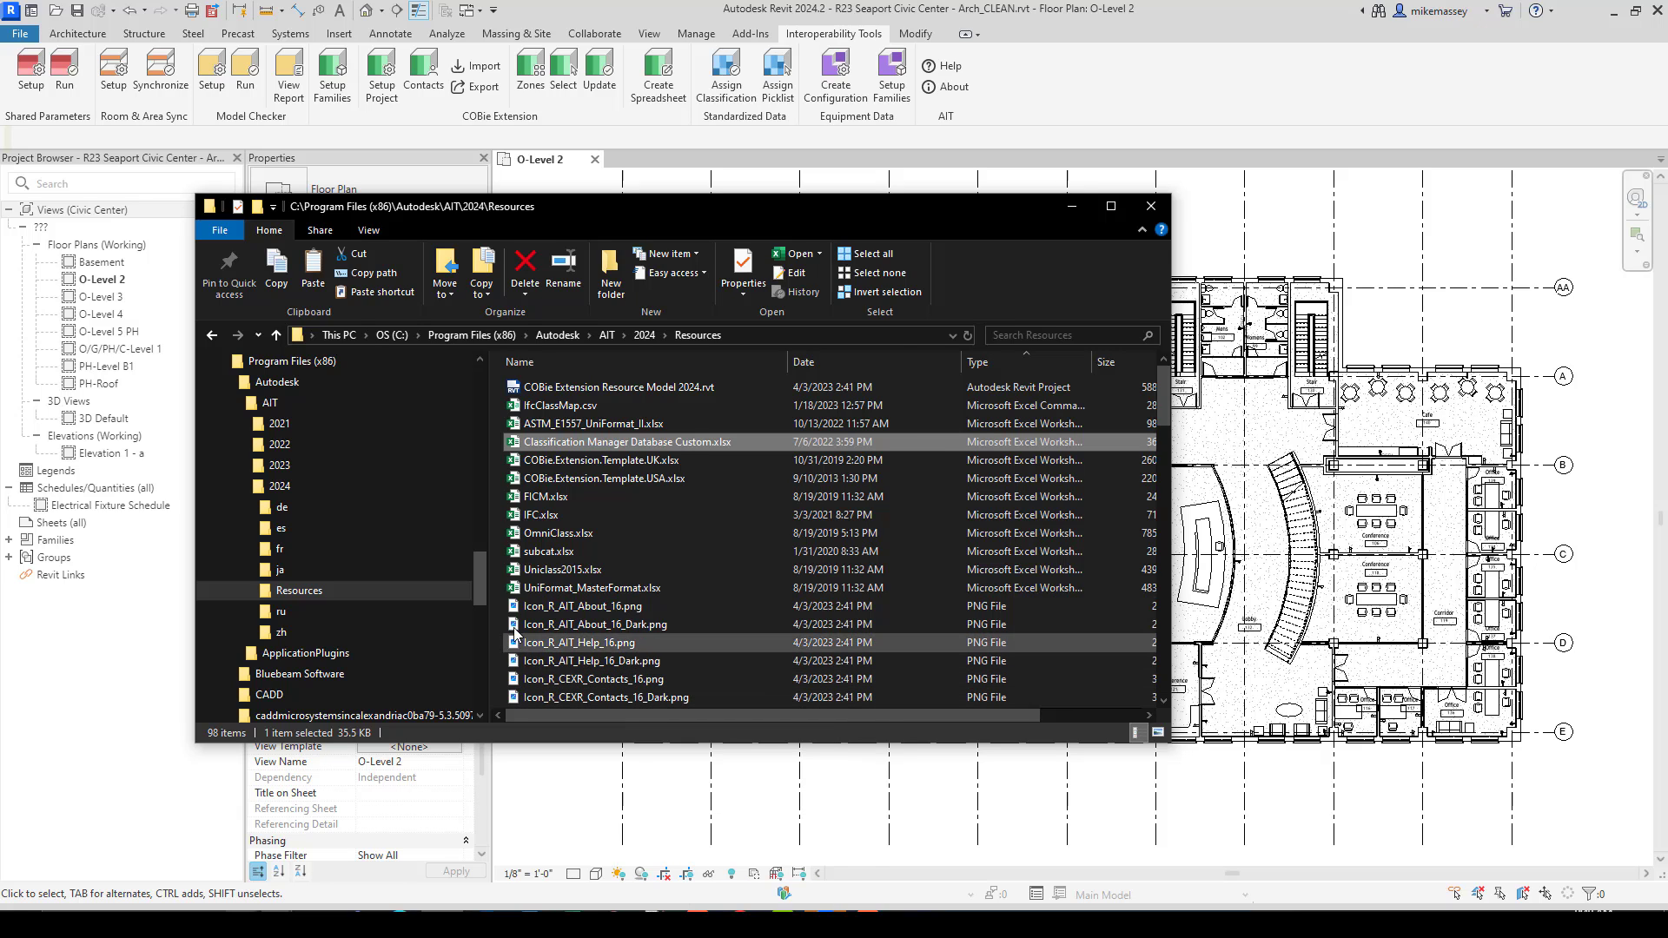
Paste the copied workbook into the Databases folder inside the desktop SDT folder
scroll(480, 556, "up", 3)
left_click_drag(486, 530, 486, 382)
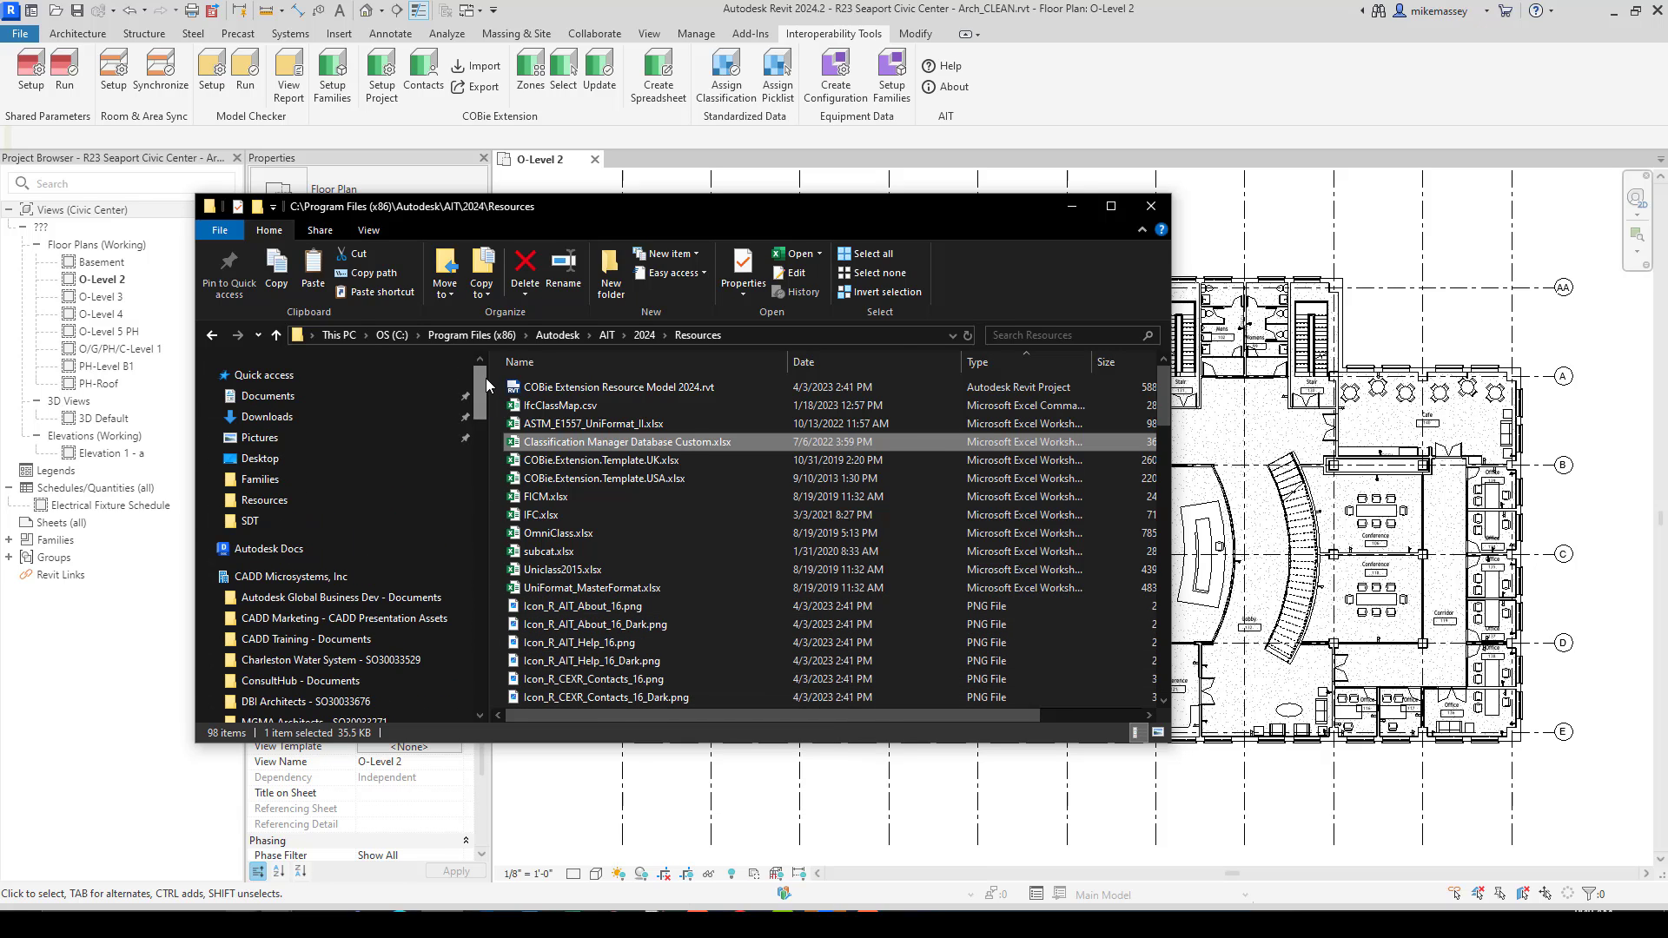
left_click(341, 519)
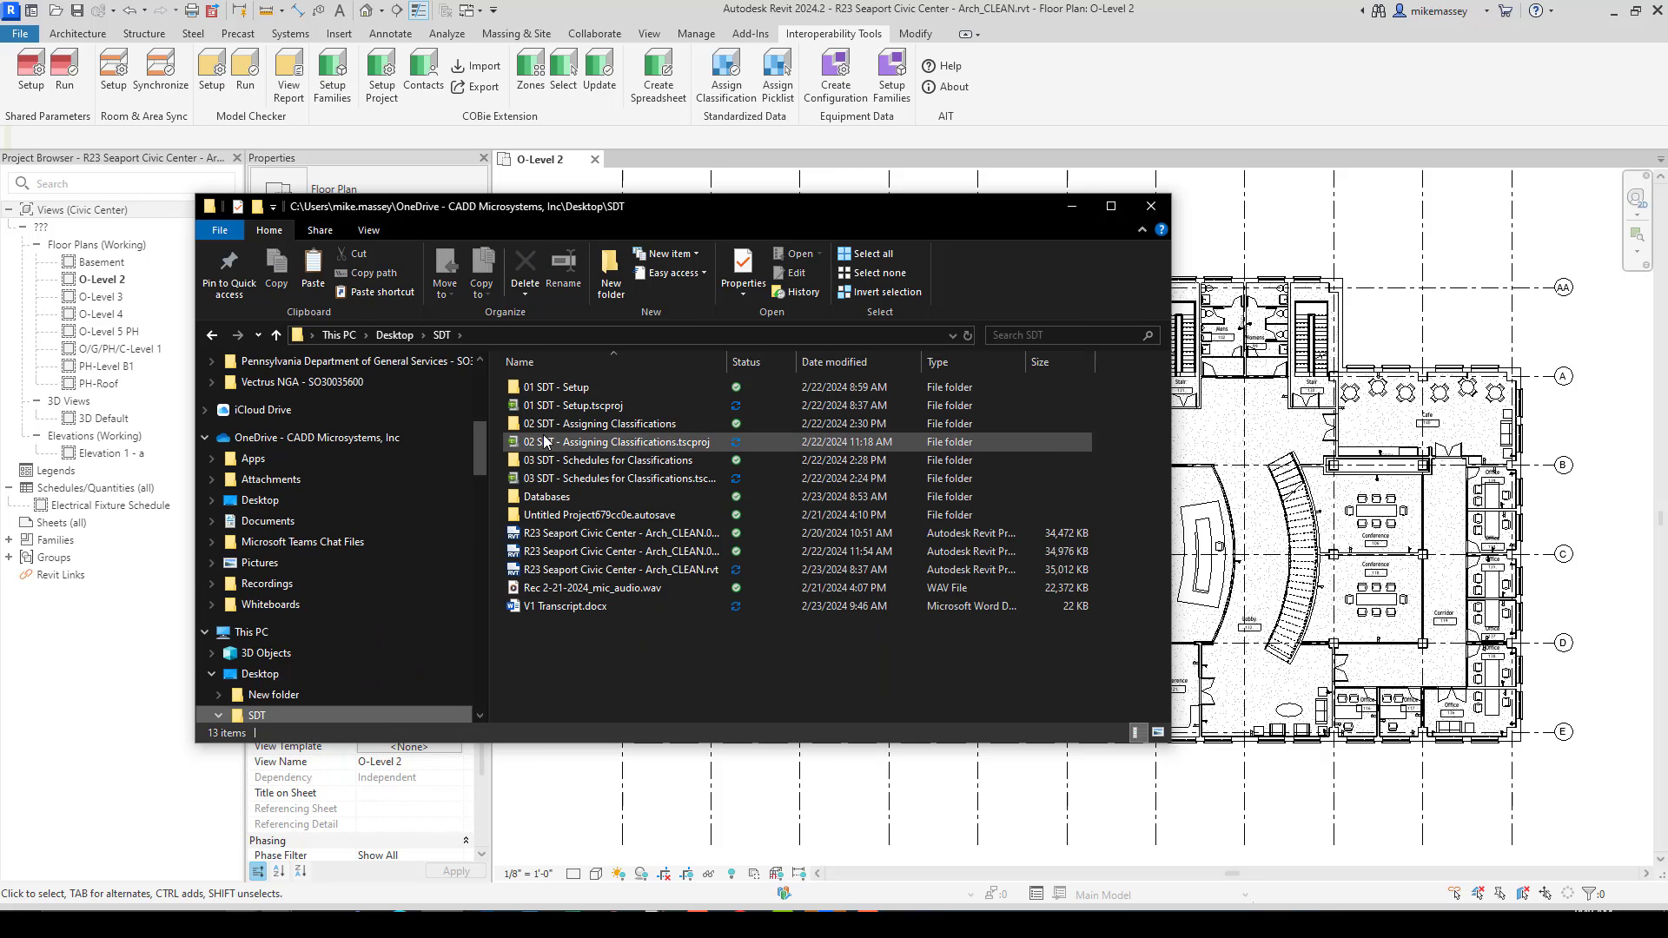
left_click(563, 500)
double_click(563, 500)
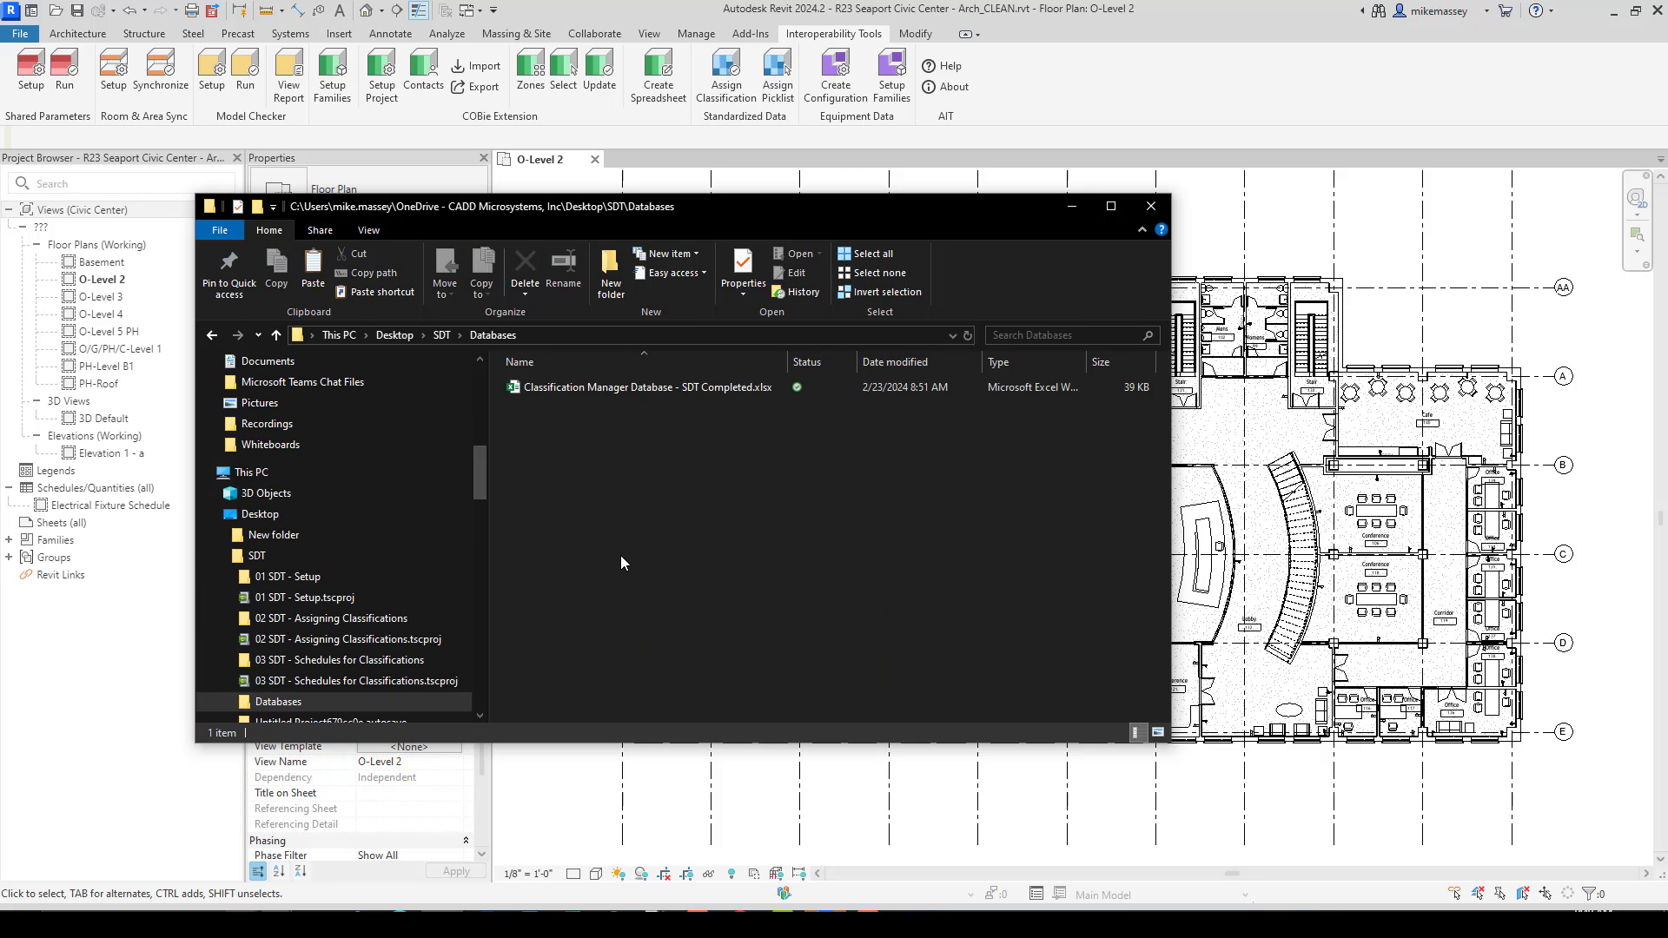
right_click(620, 555)
left_click(673, 300)
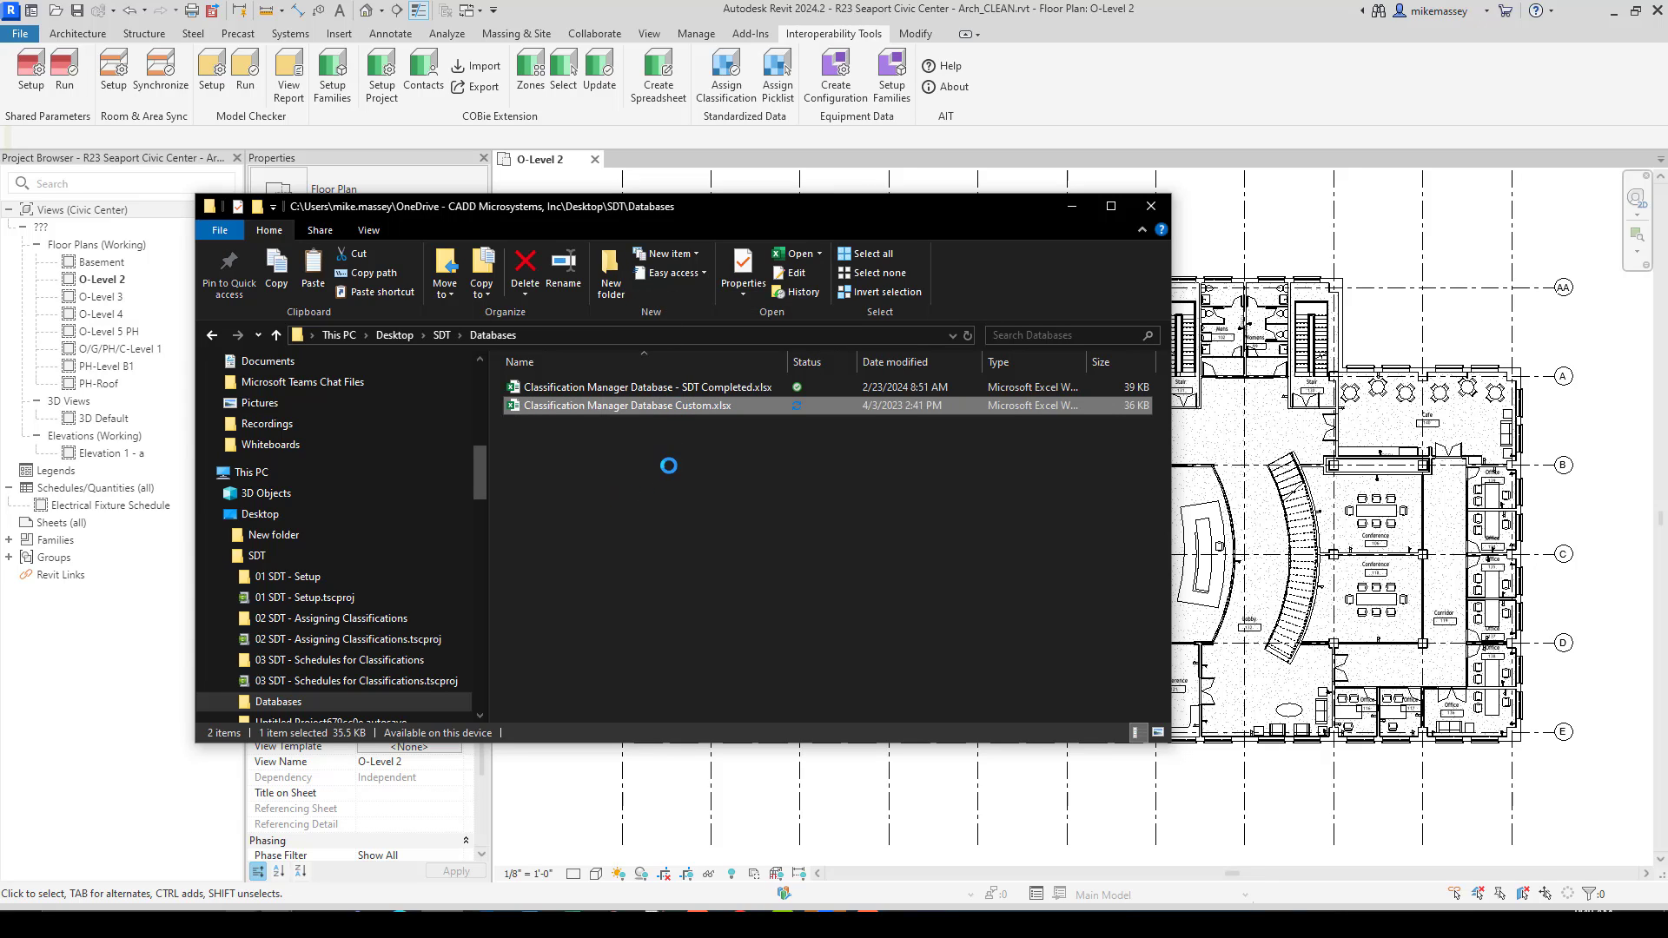
Rename the pasted workbook as Classification Manager Database - SDT.xlsx
key("shift+F10")
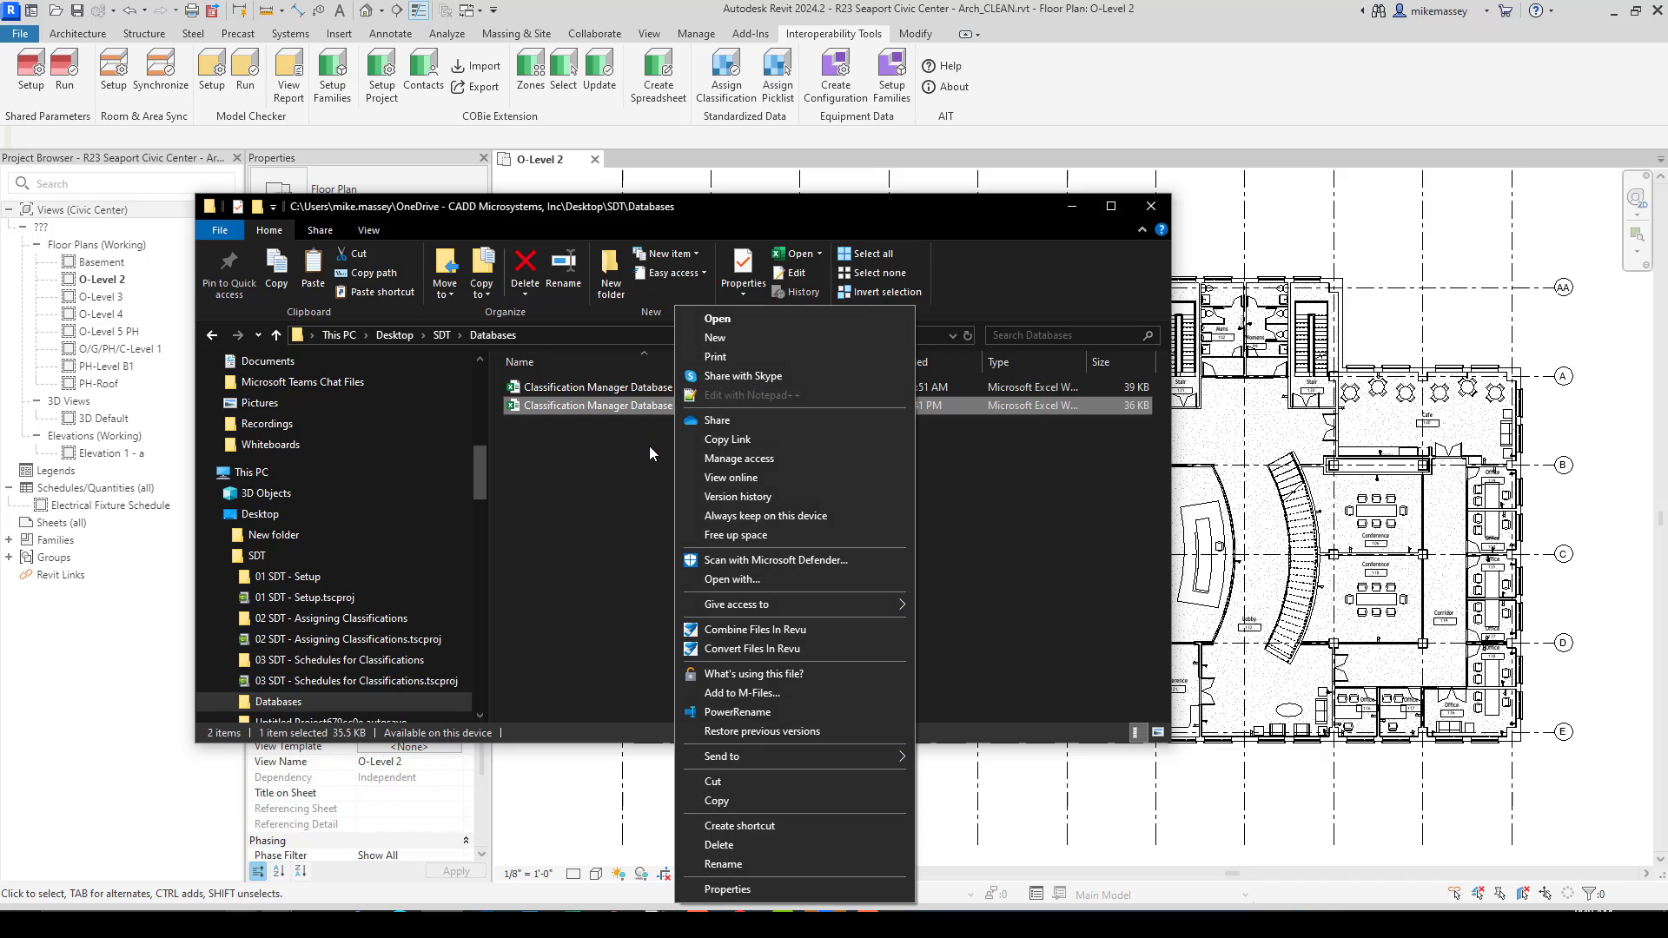
left_click(722, 864)
left_click(676, 406)
left_click_drag(676, 406, 713, 413)
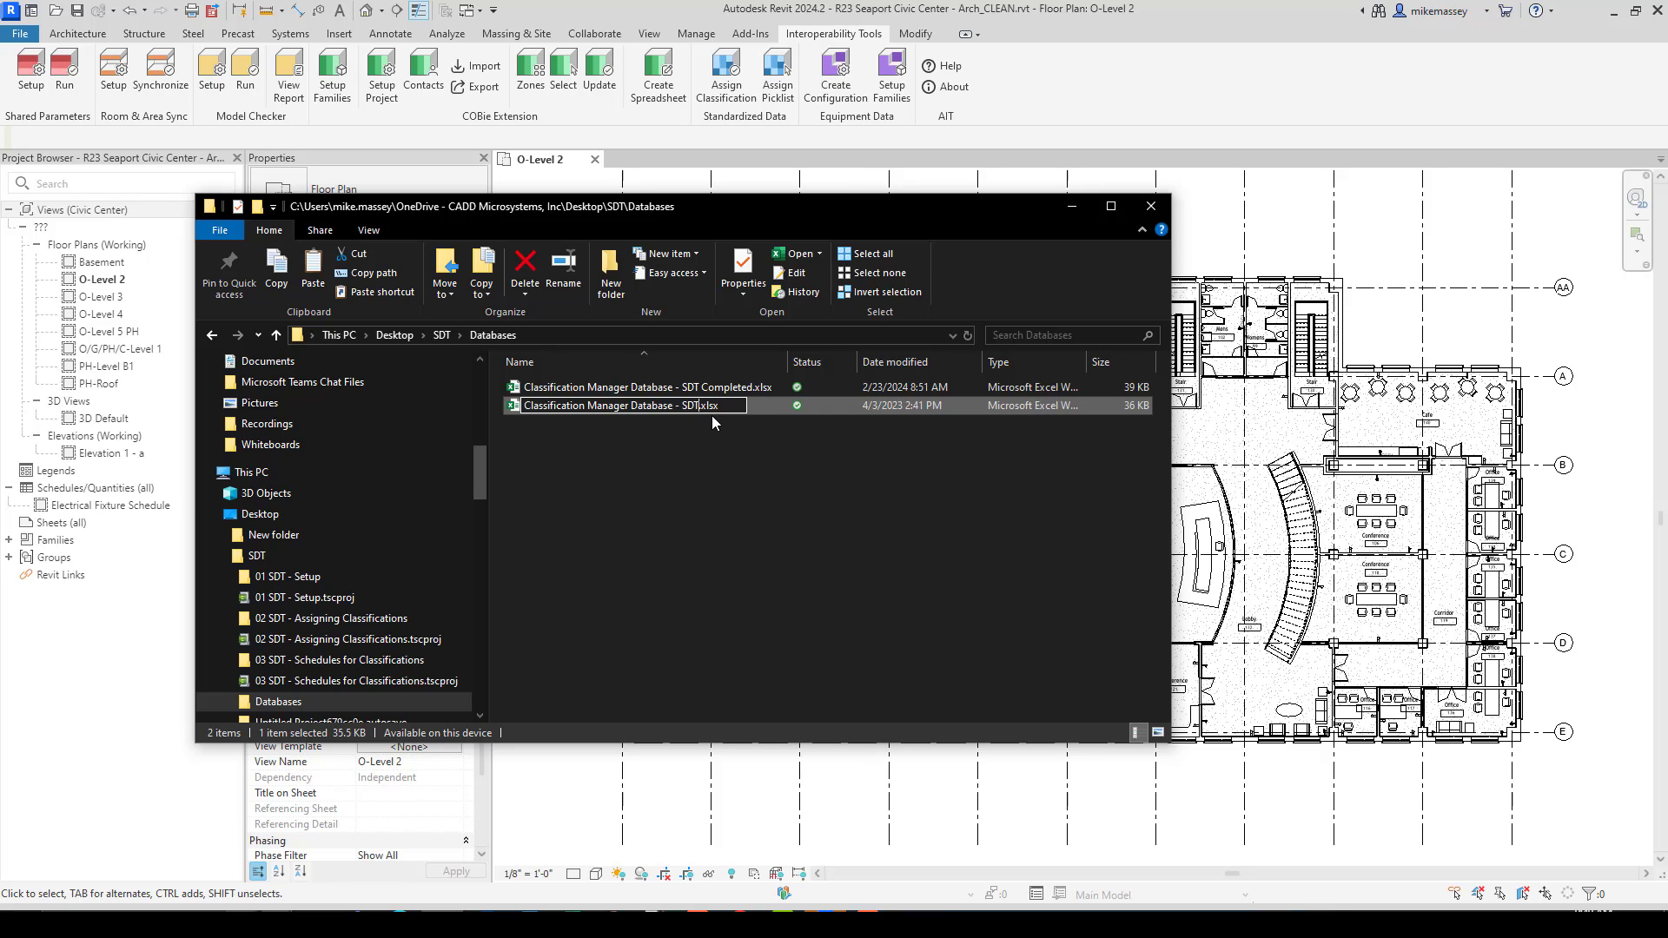
key("Return")
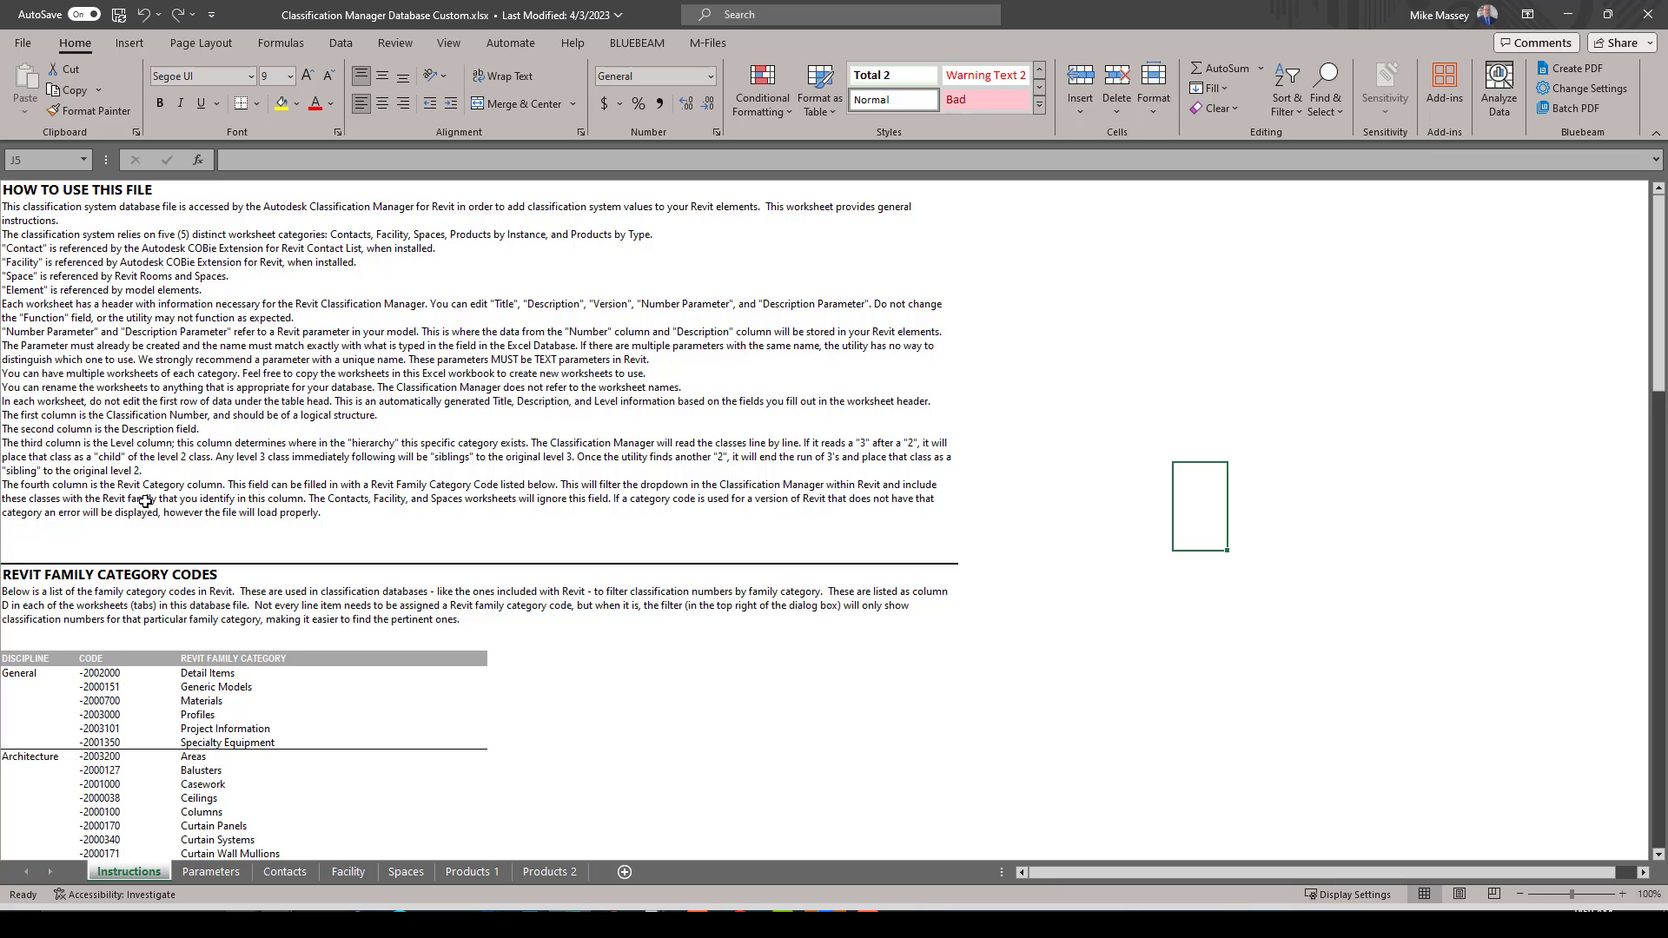
In the Excel database's Instructions sheet, examine the usage notes and the Revit family category codes for each discipline
scroll(145, 501, "down", 6)
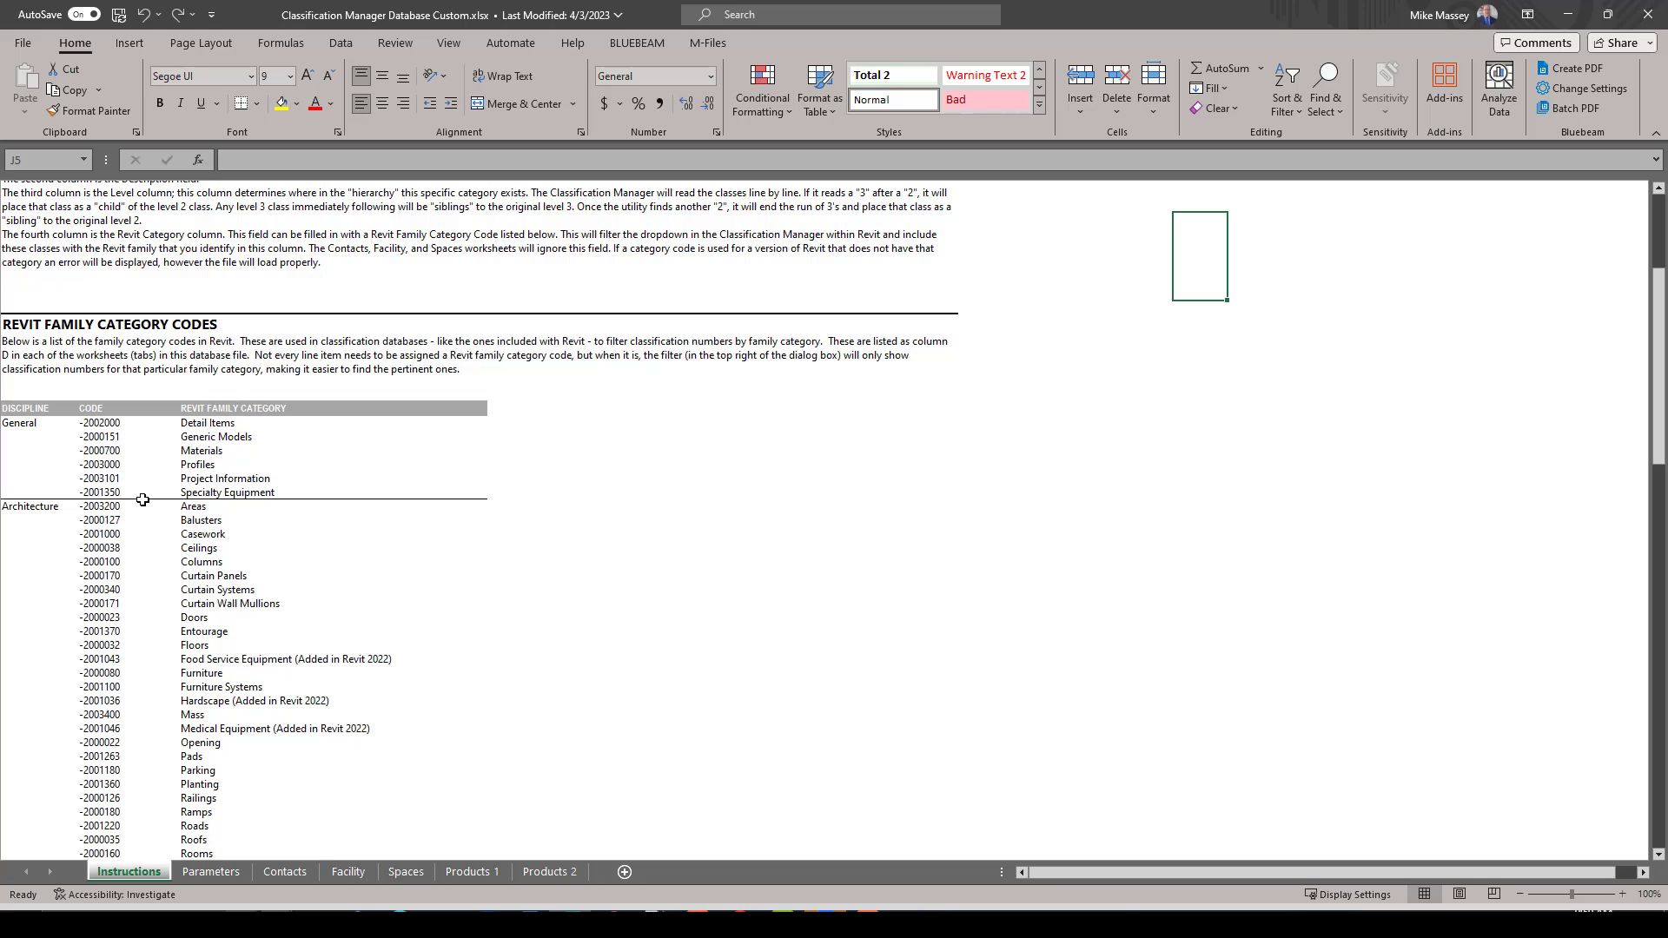
scroll(143, 500, "down", 1)
scroll(142, 499, "down", 4)
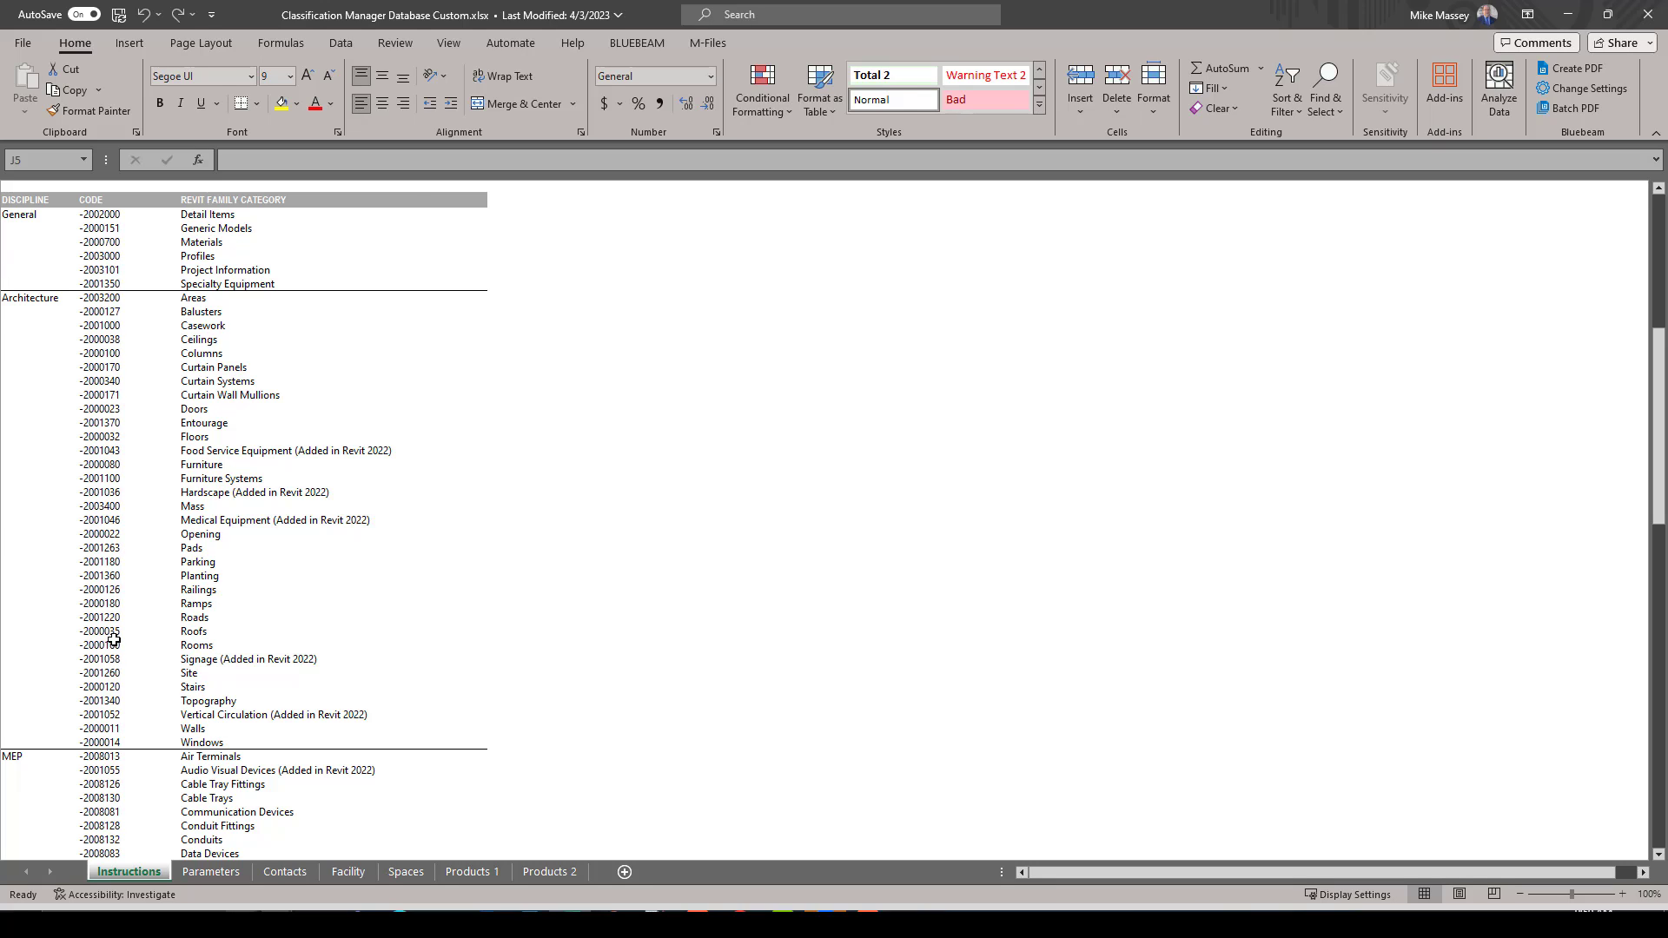
scroll(112, 665, "down", 5)
scroll(112, 637, "down", 5)
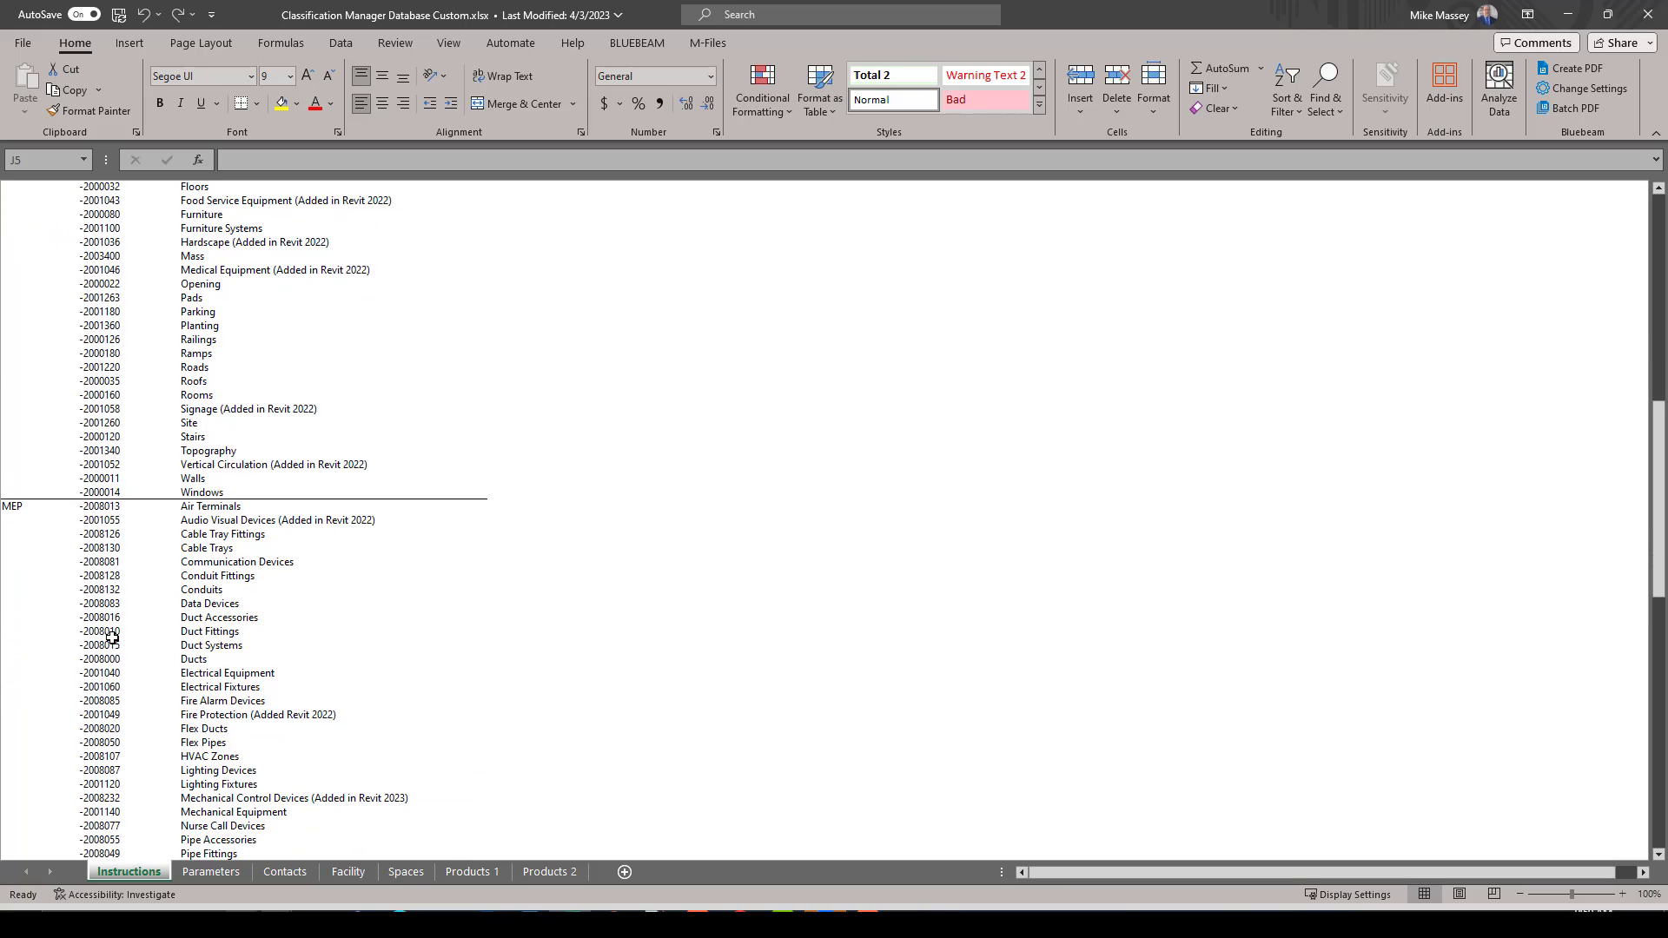
scroll(112, 638, "down", 8)
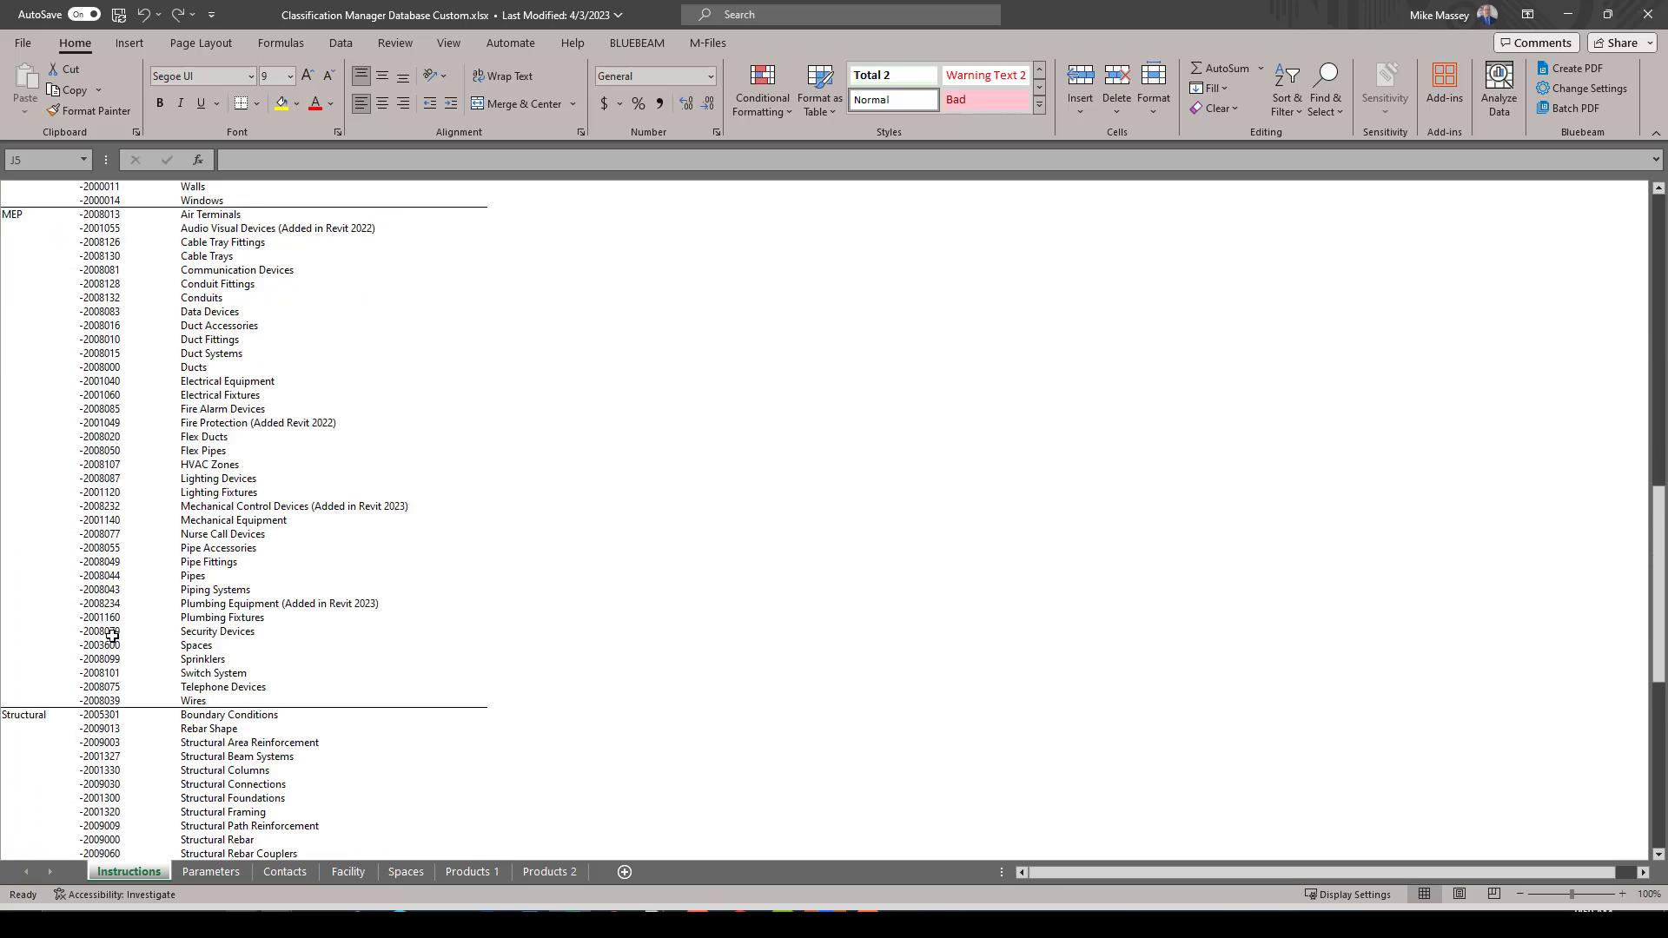
scroll(112, 637, "up", 10)
scroll(112, 637, "up", 18)
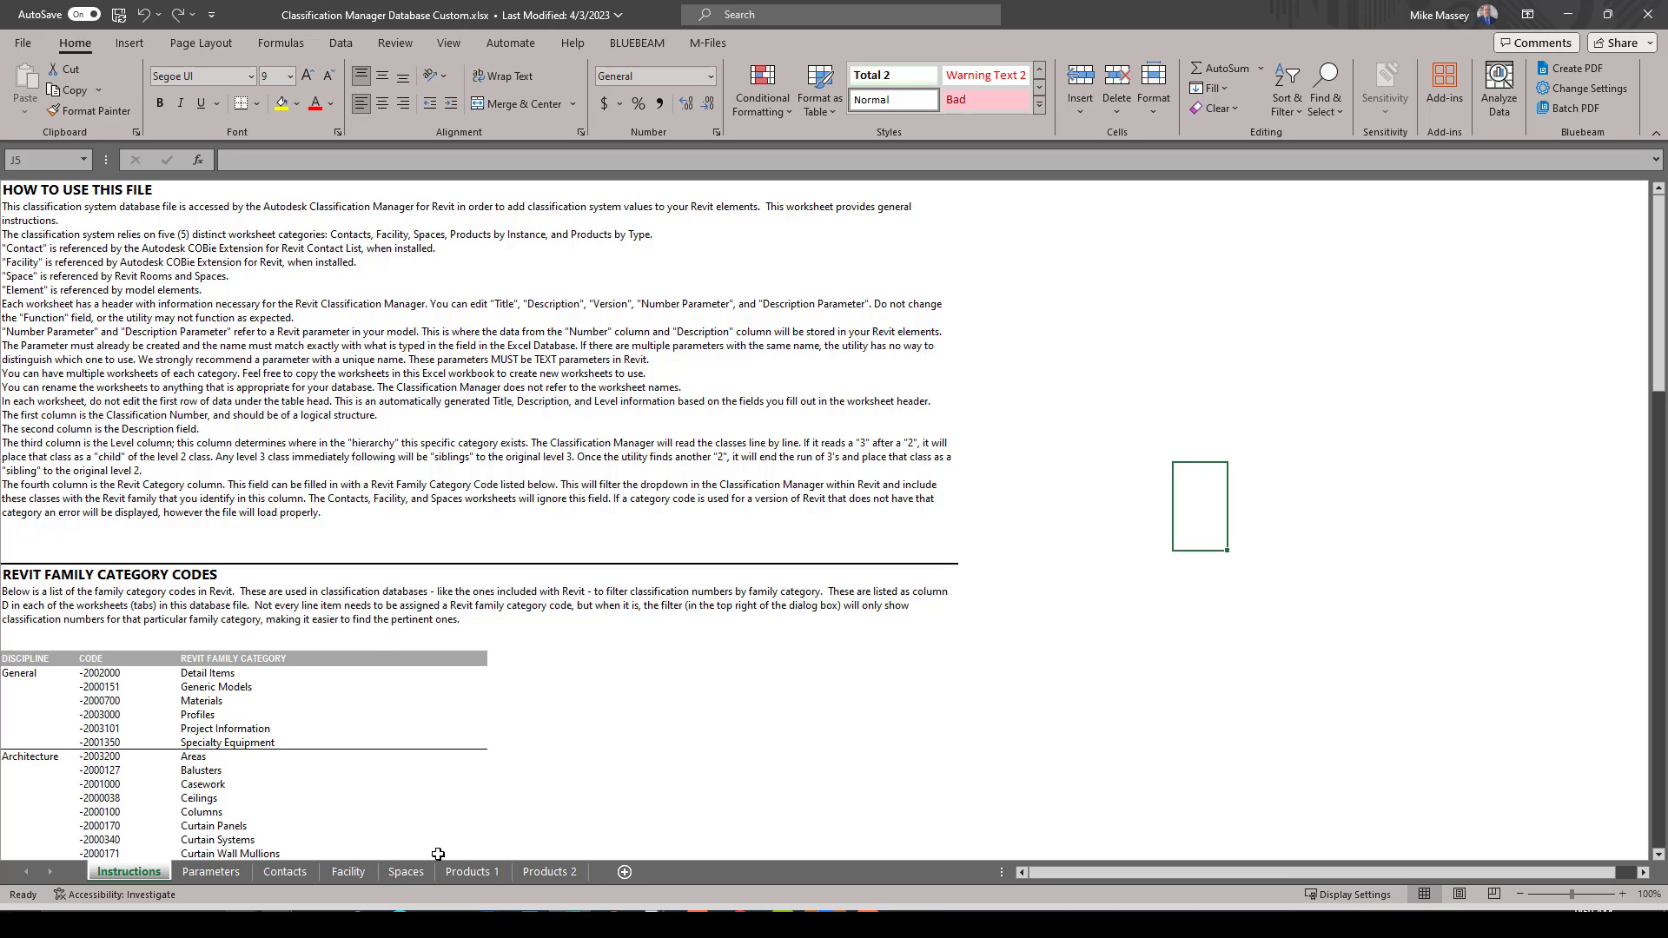
On the Spaces worksheet, set the classification title in B1 to Zone
left_click(420, 875)
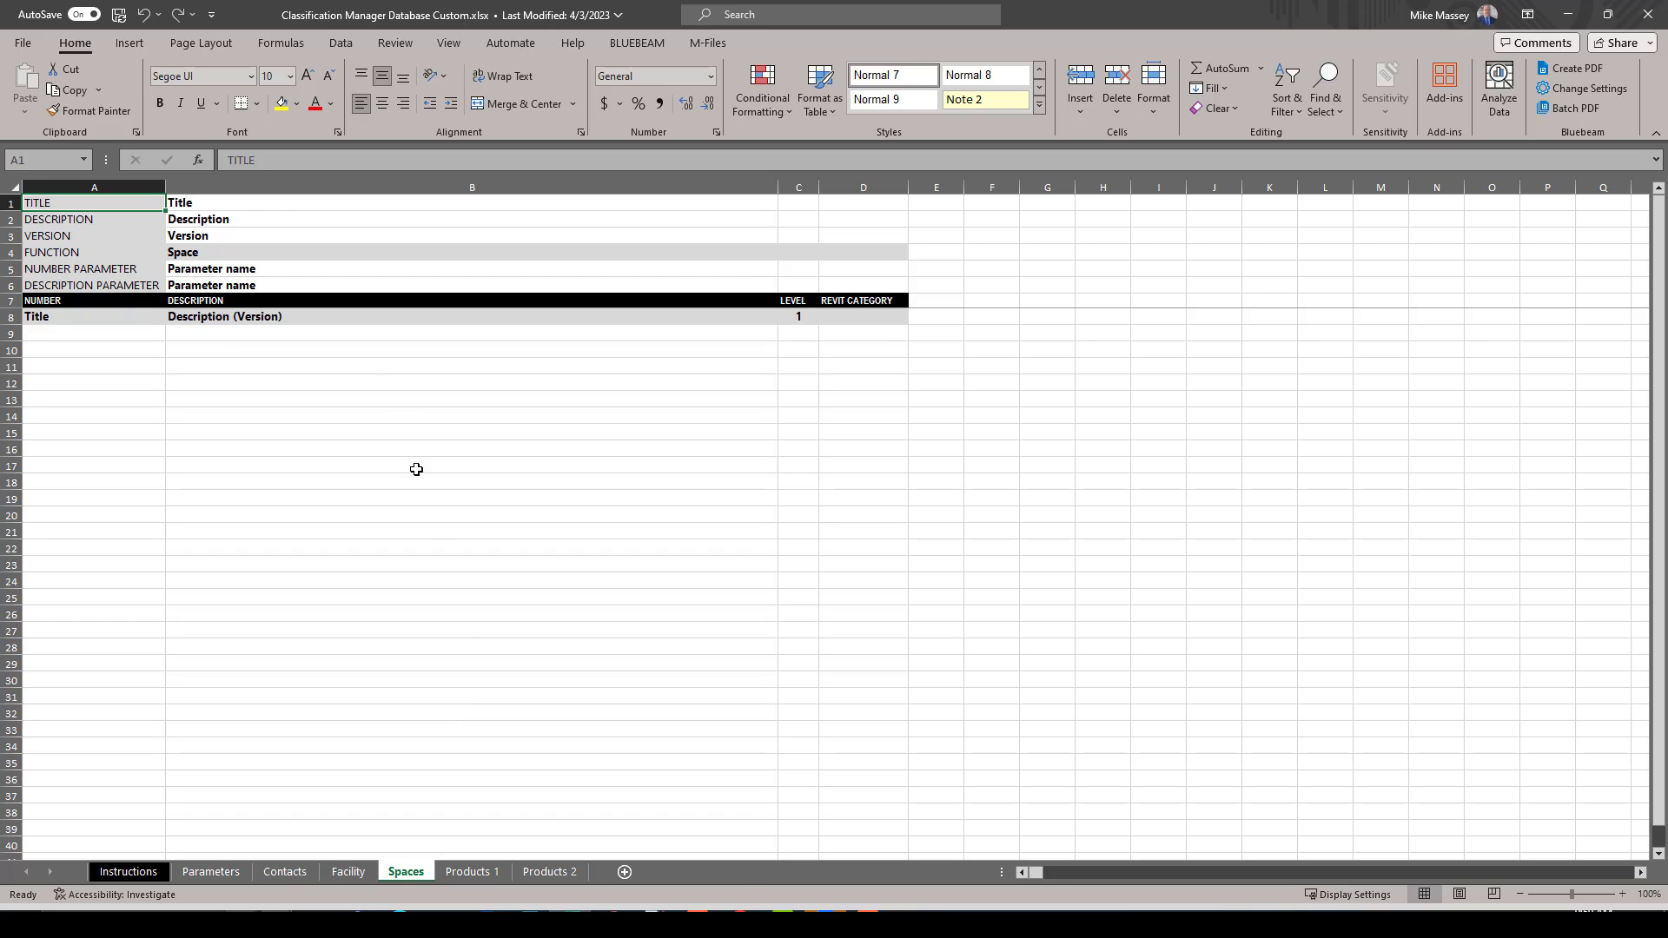
left_click(225, 205)
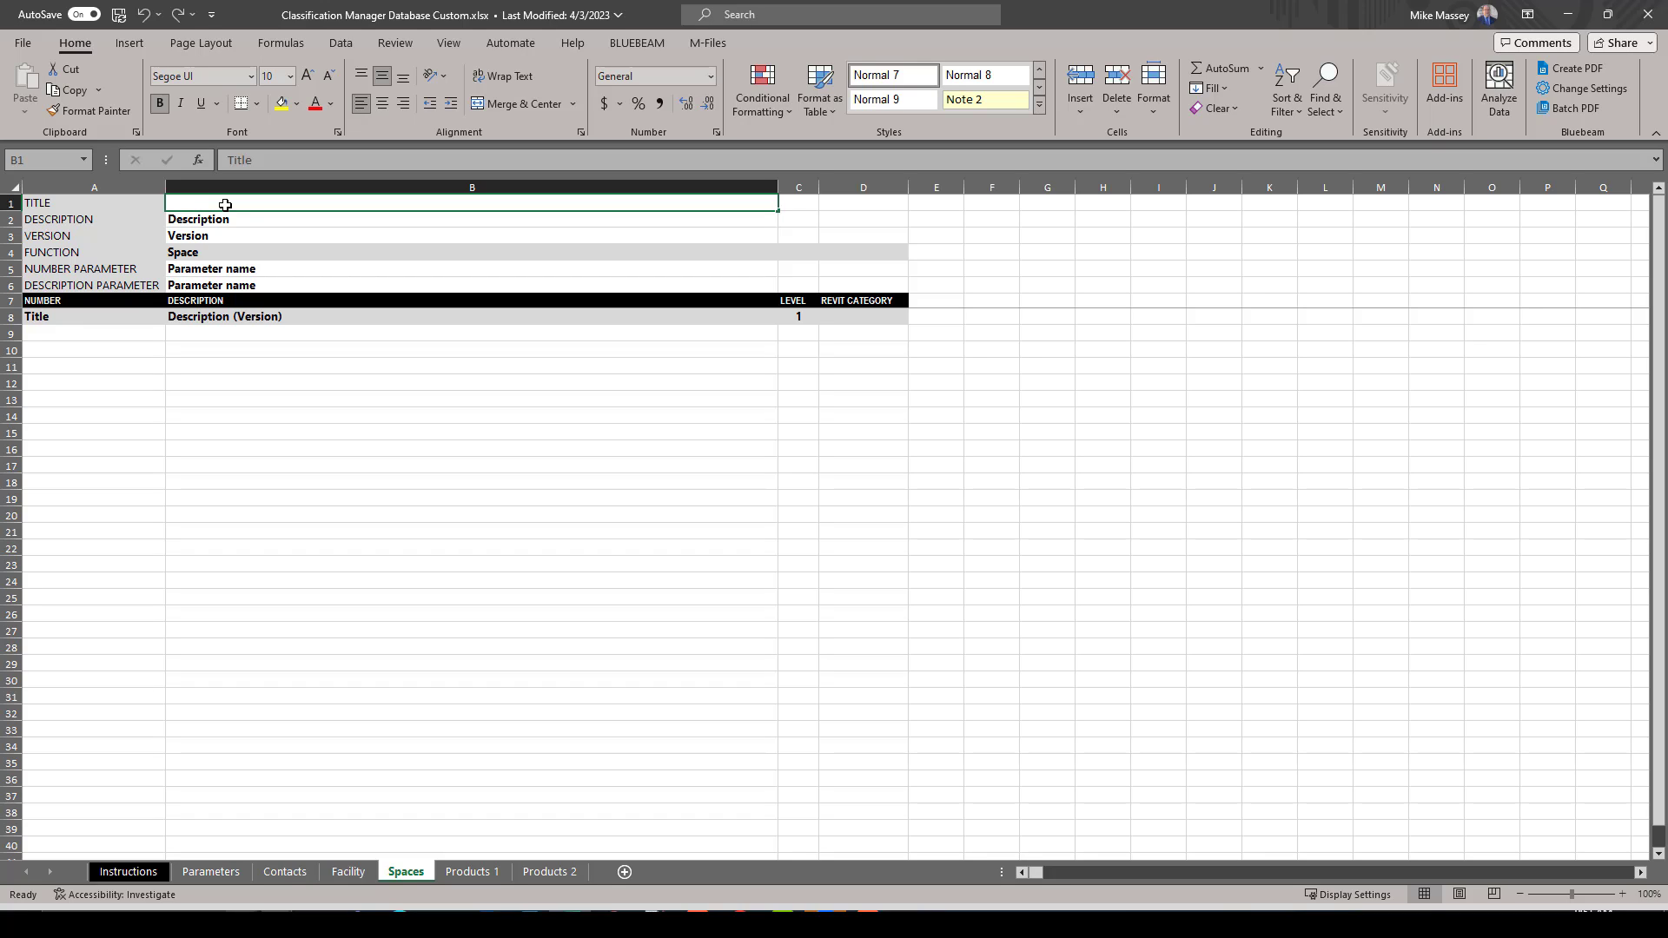
type("Zone")
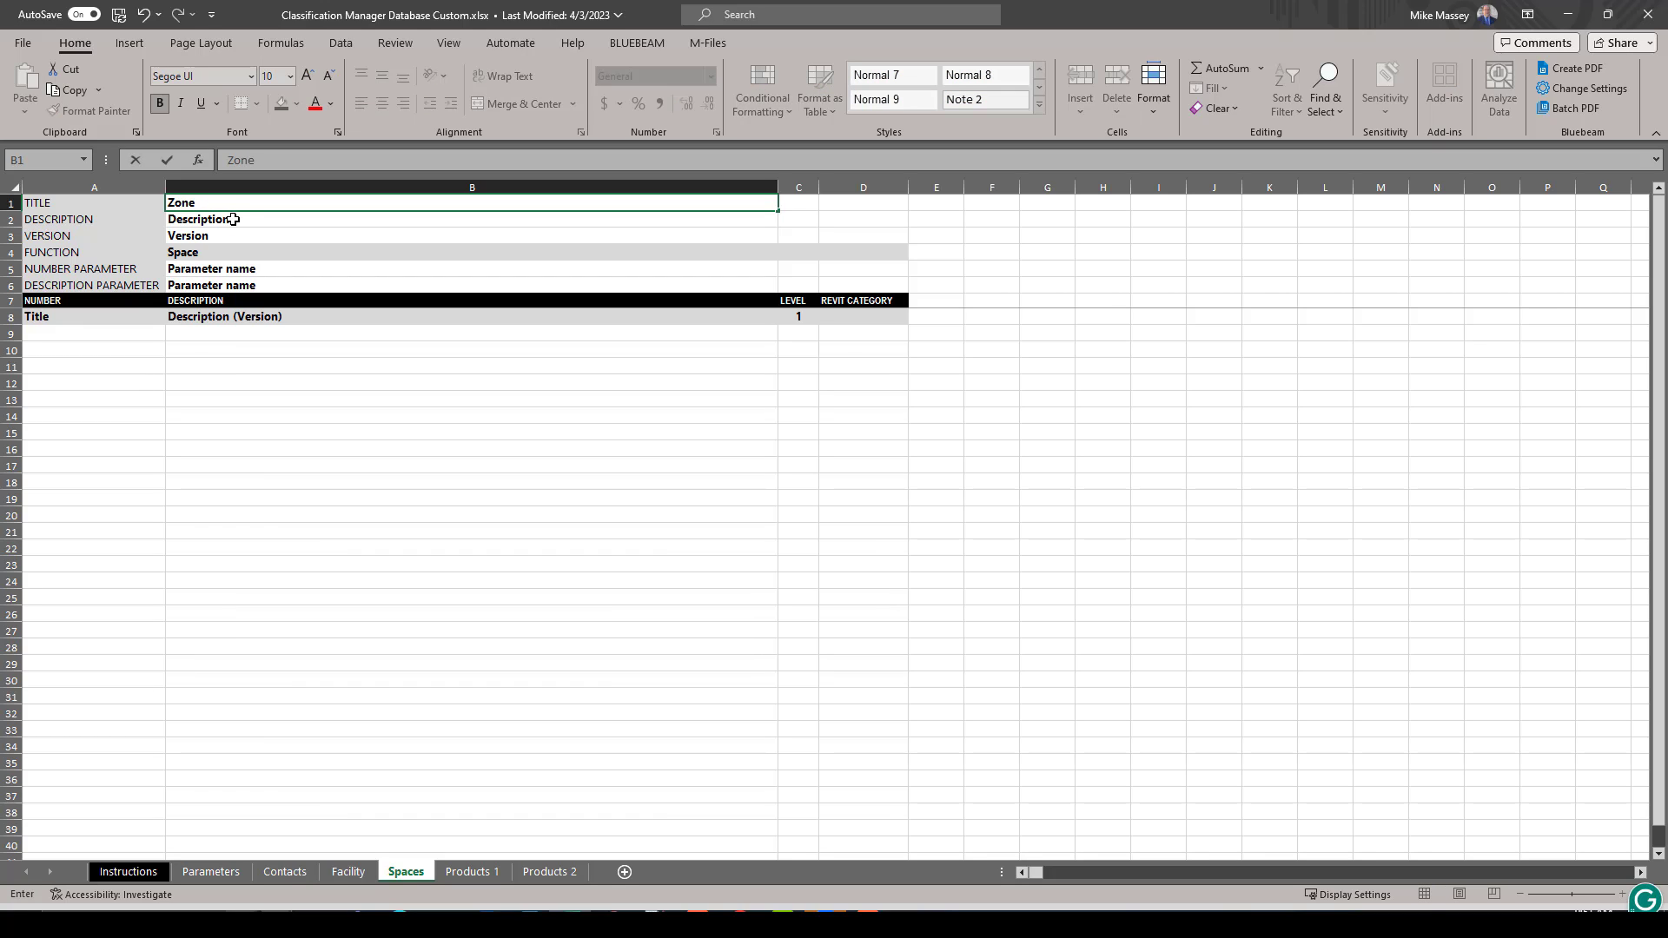
Set the Spaces worksheet's description to Zone Information and its version to 1.0
left_click(235, 223)
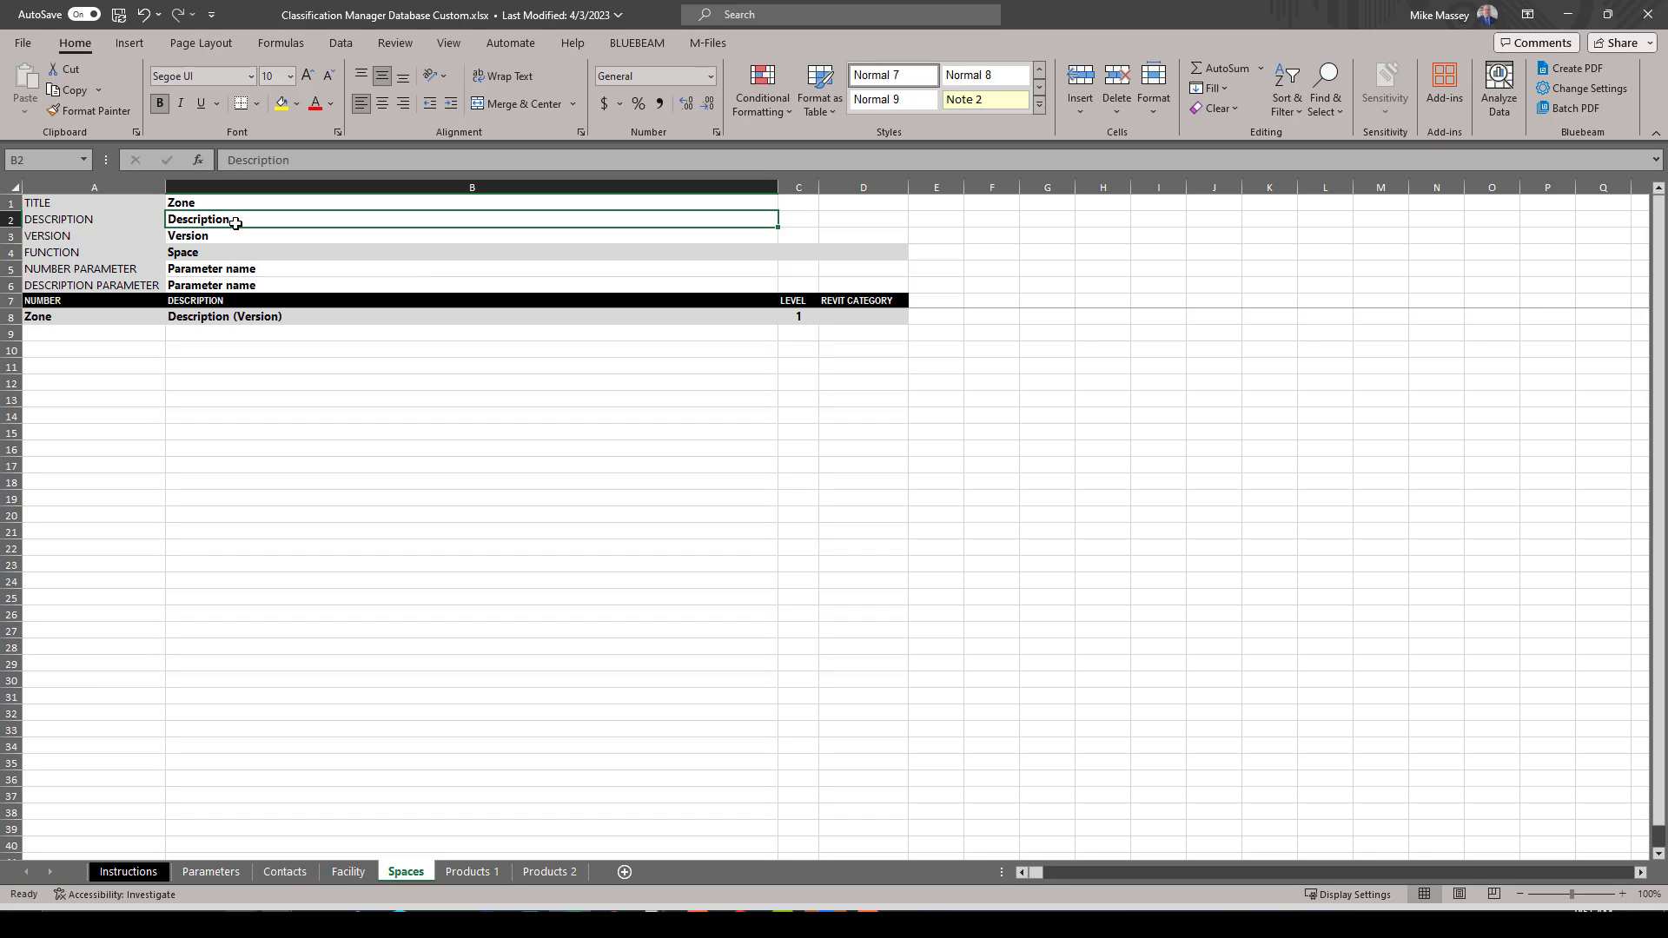
type("Zone INfo")
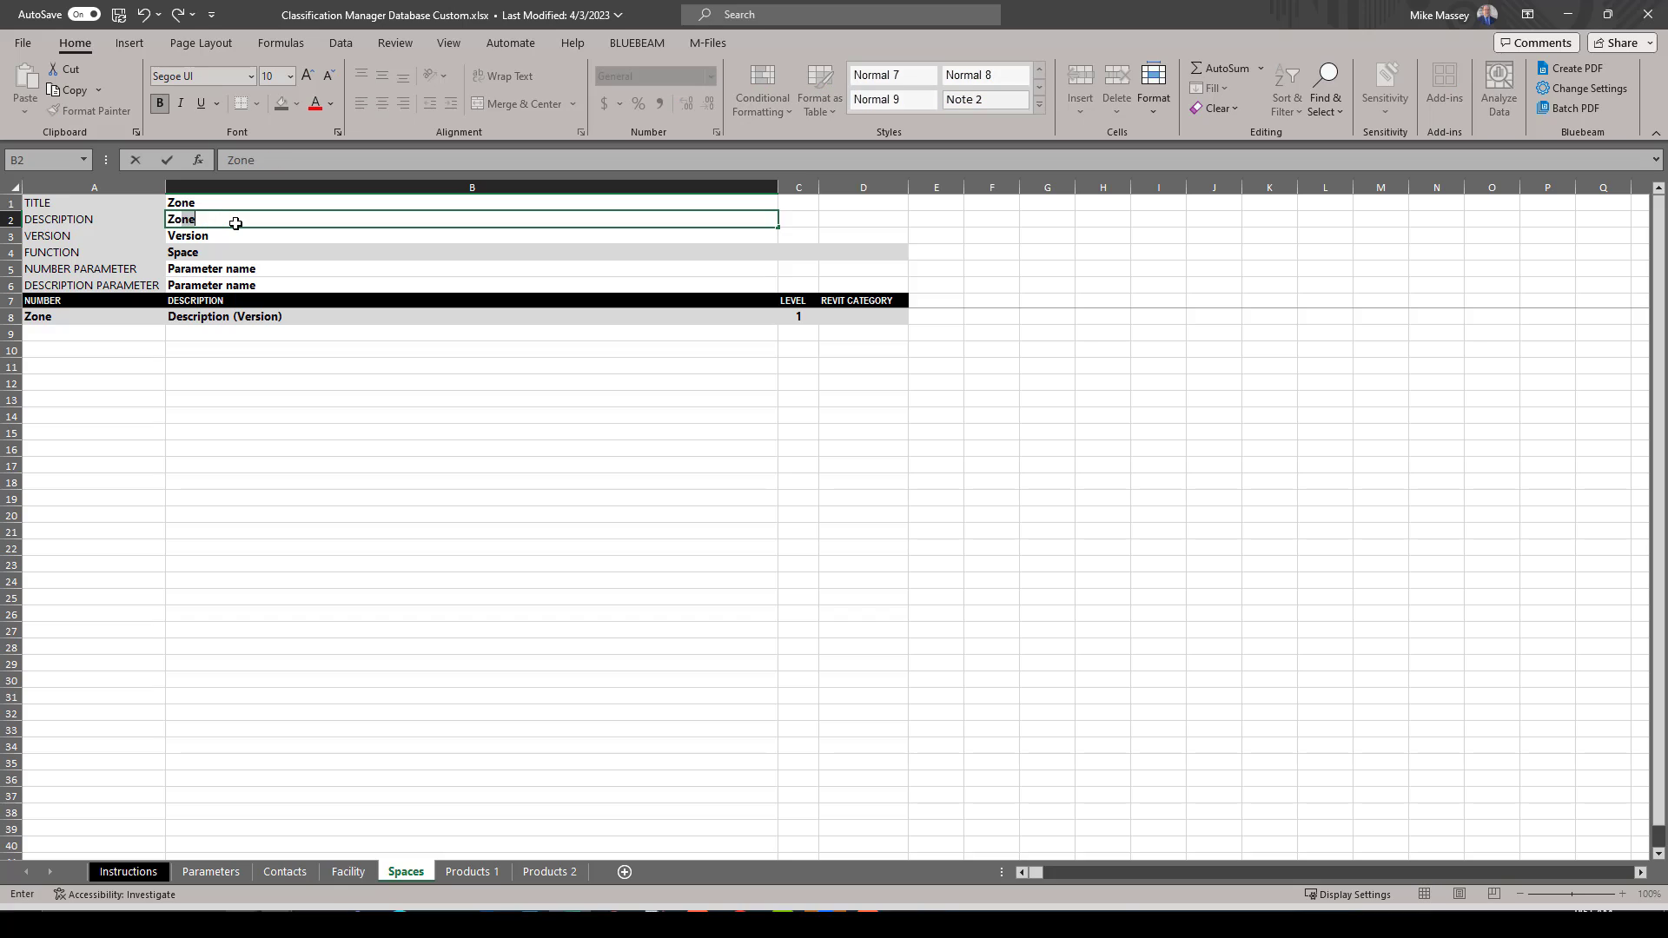
key("BackSpace")
key("BackSpace")
key("BackSpace")
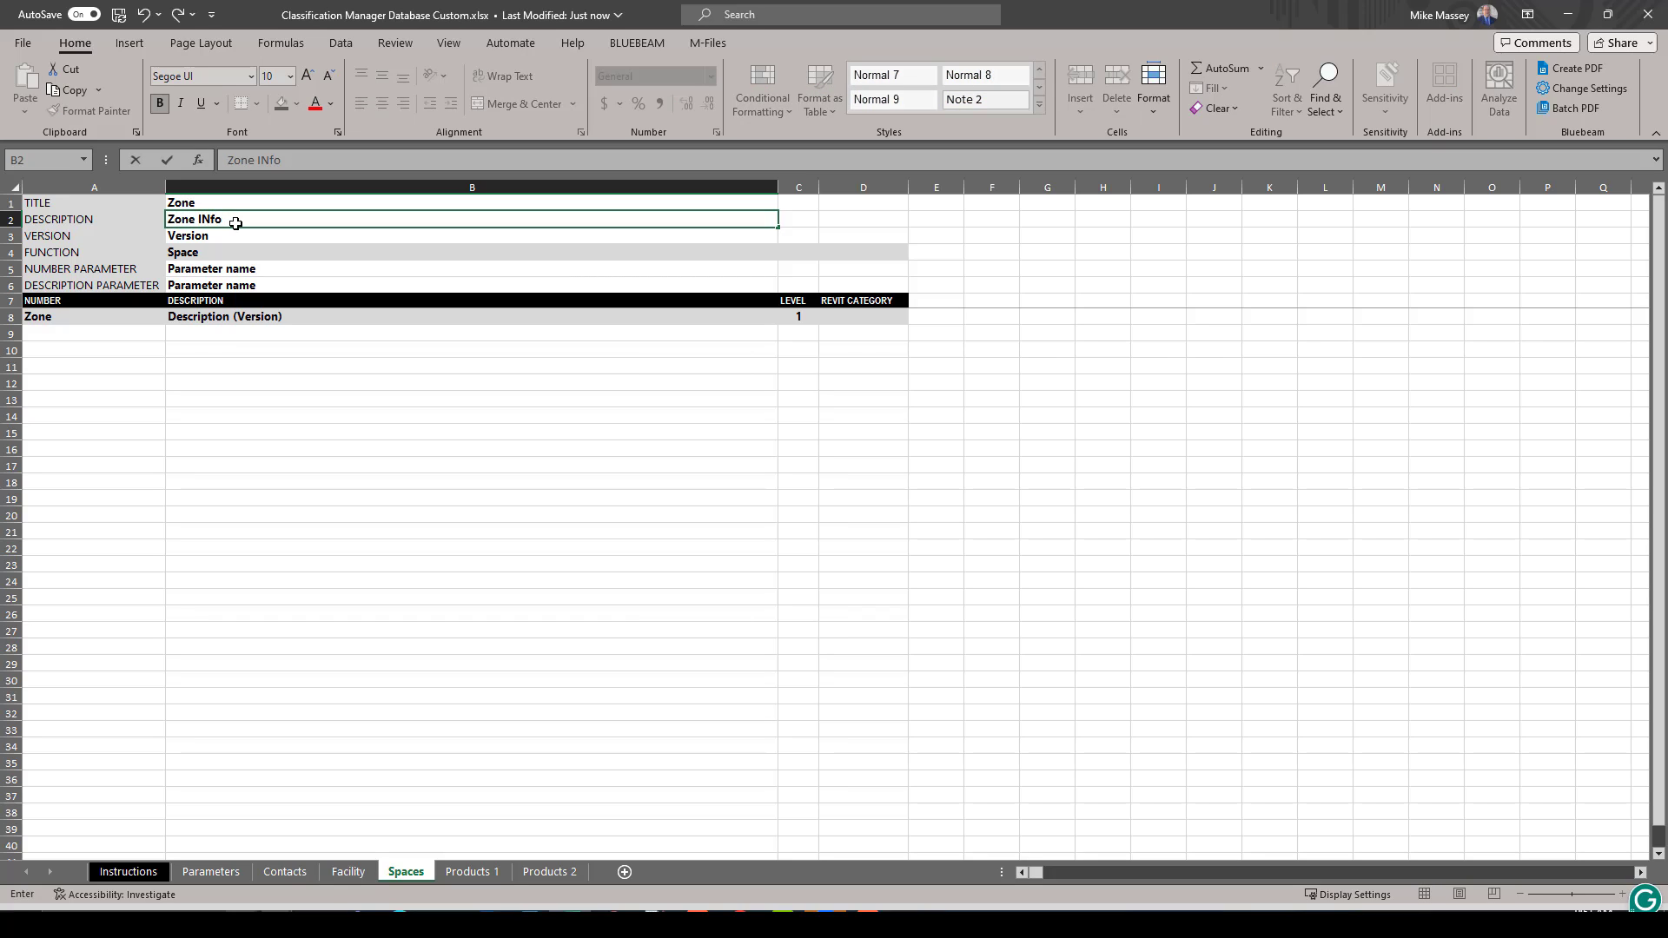
type("iformation")
left_click(222, 236)
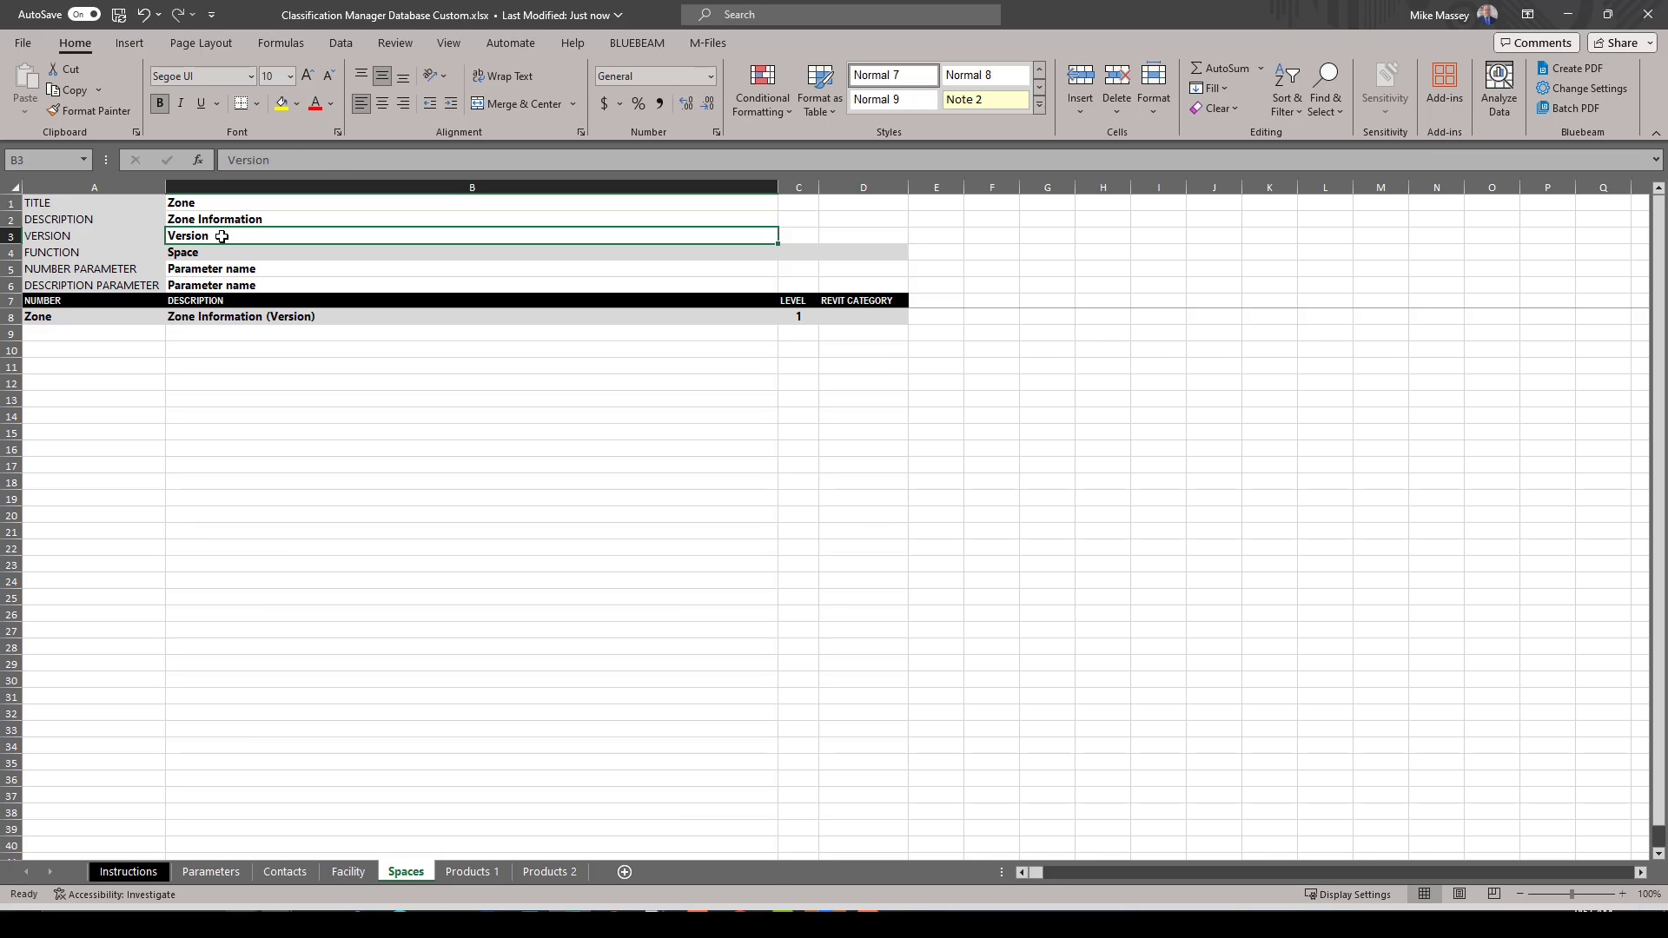
type("1.0")
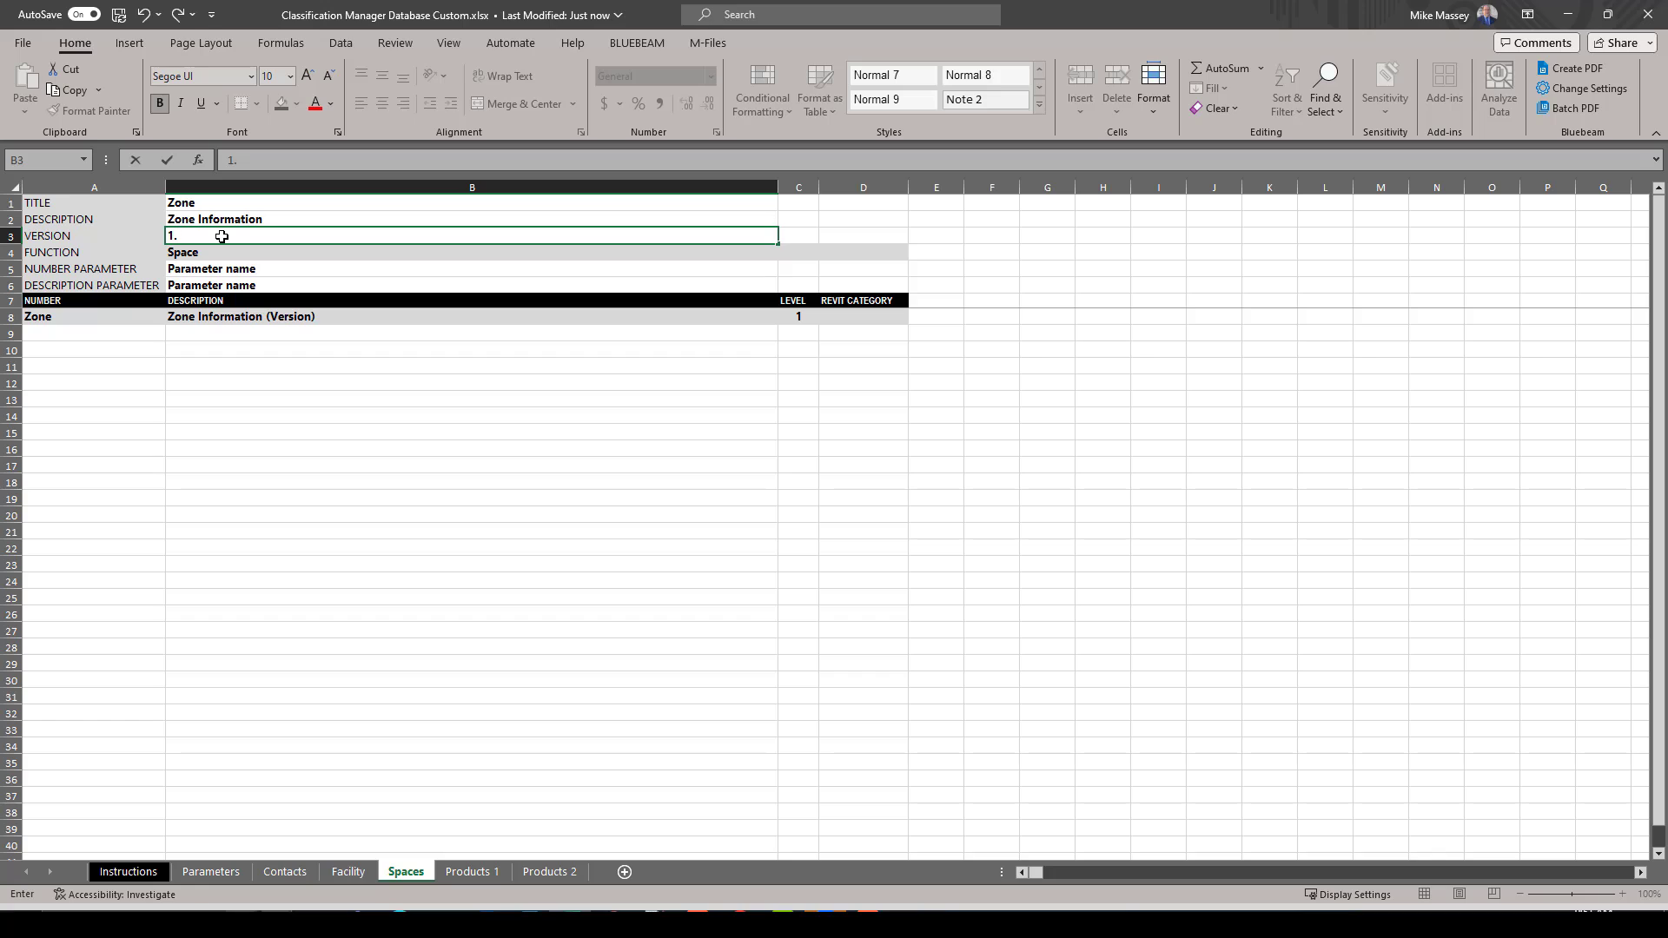
left_click(212, 253)
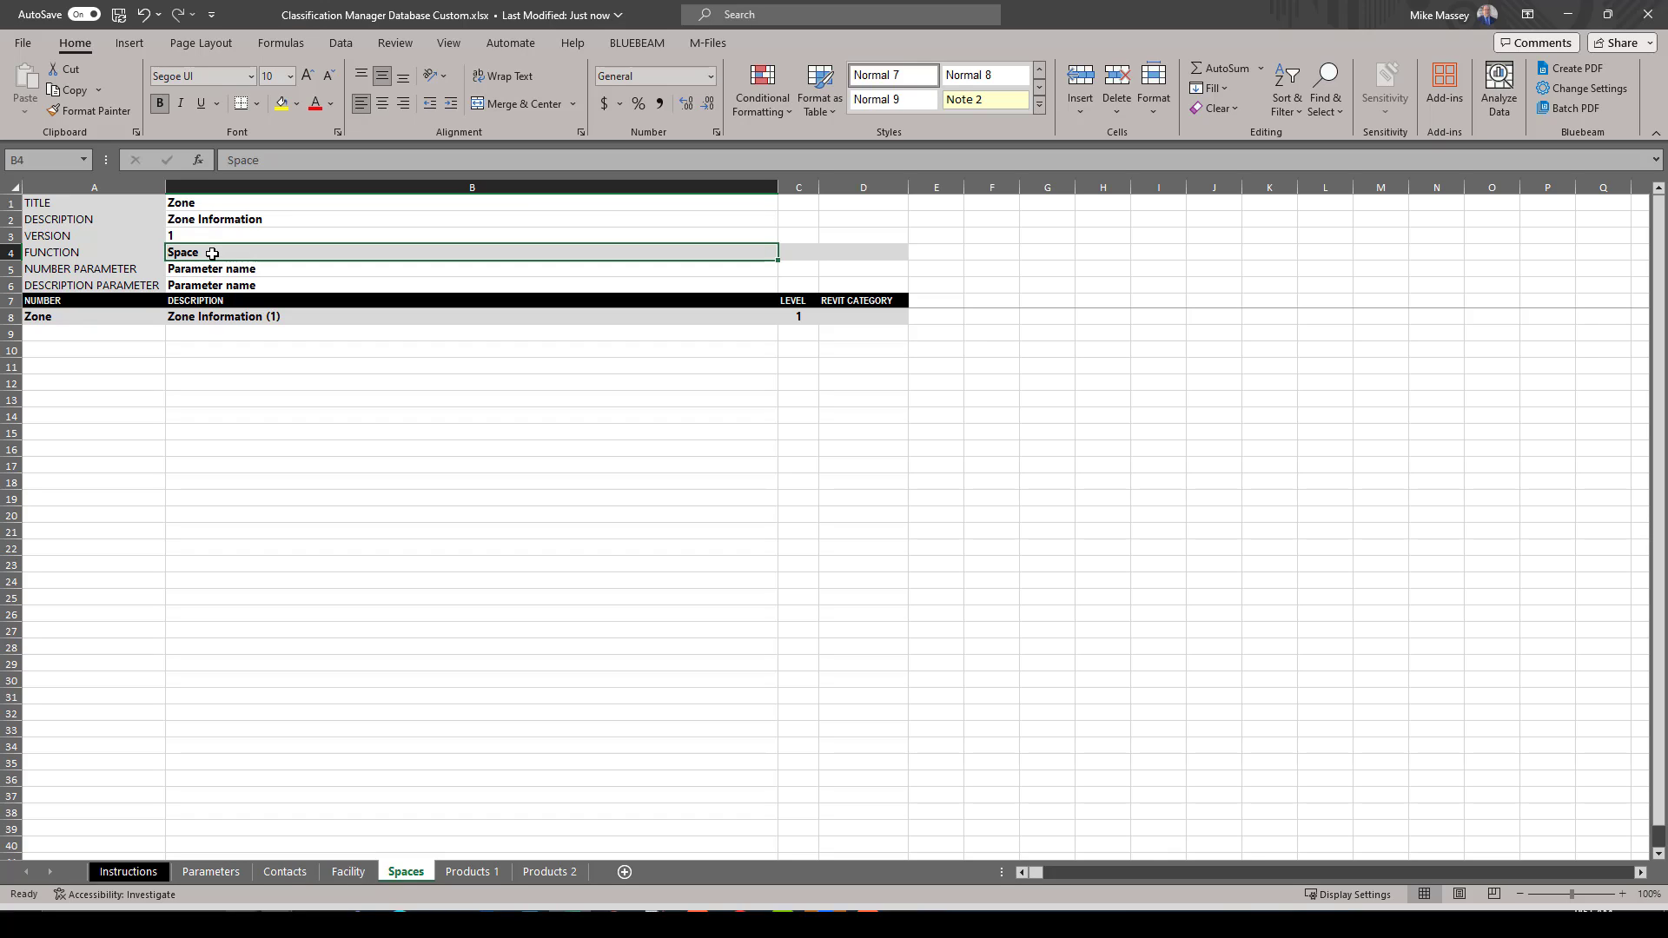
Set the Number Parameter in the Spaces worksheet header to zone_number
left_click(276, 270)
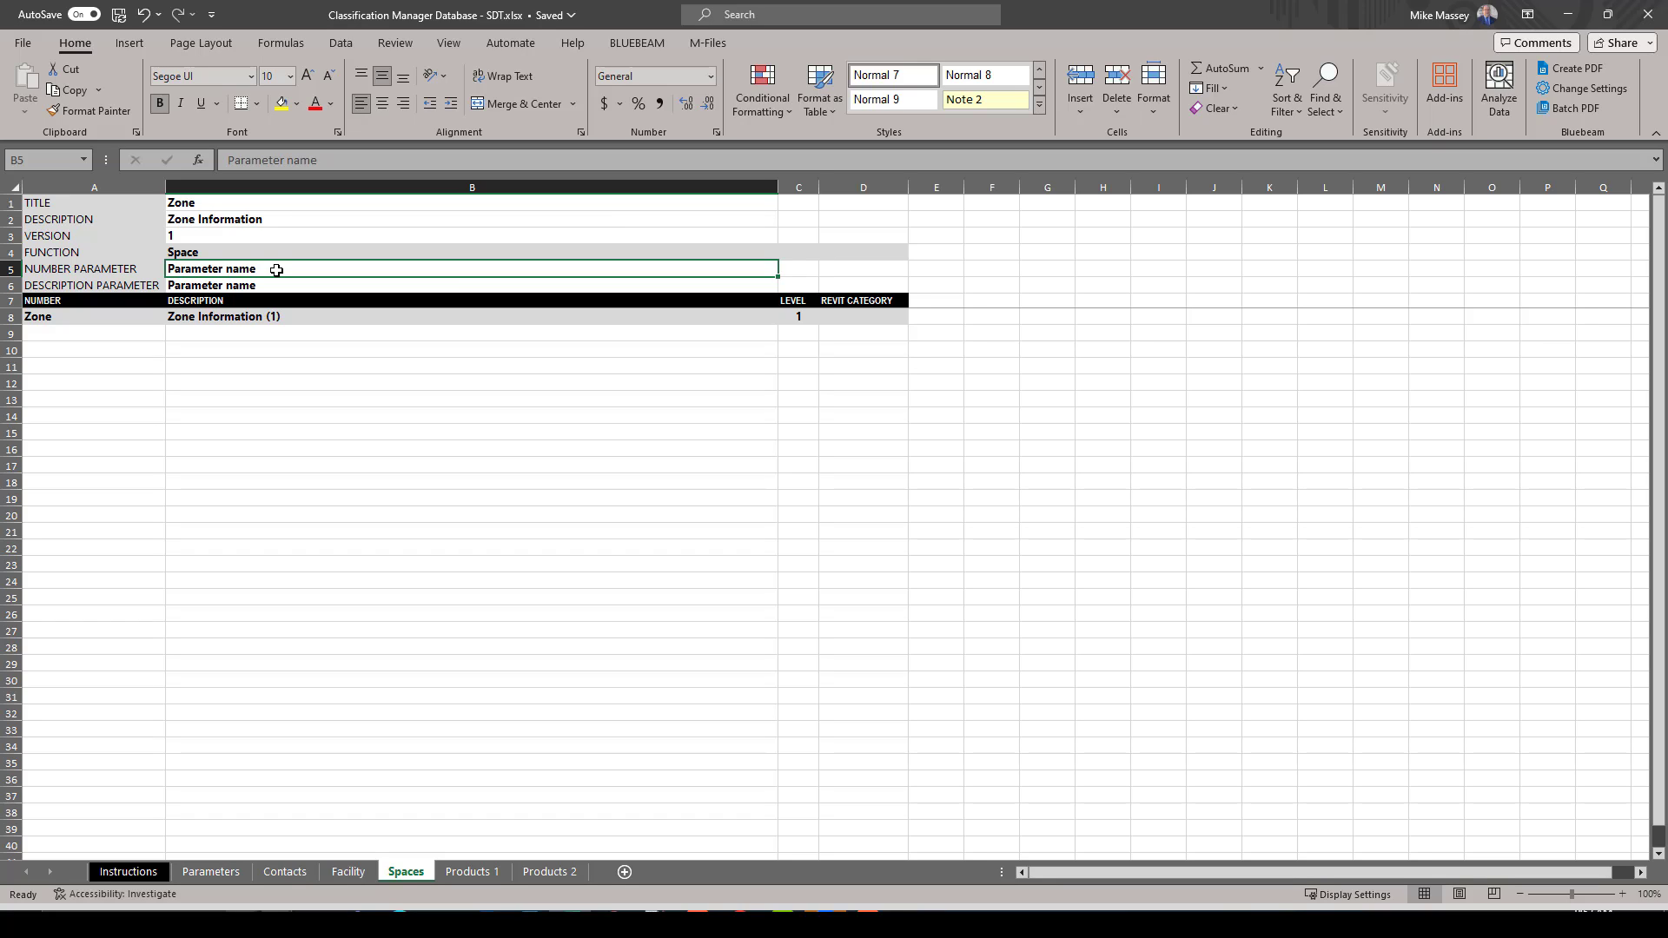
type("zone_nu")
key("BackSpace")
key("BackSpace")
type("number")
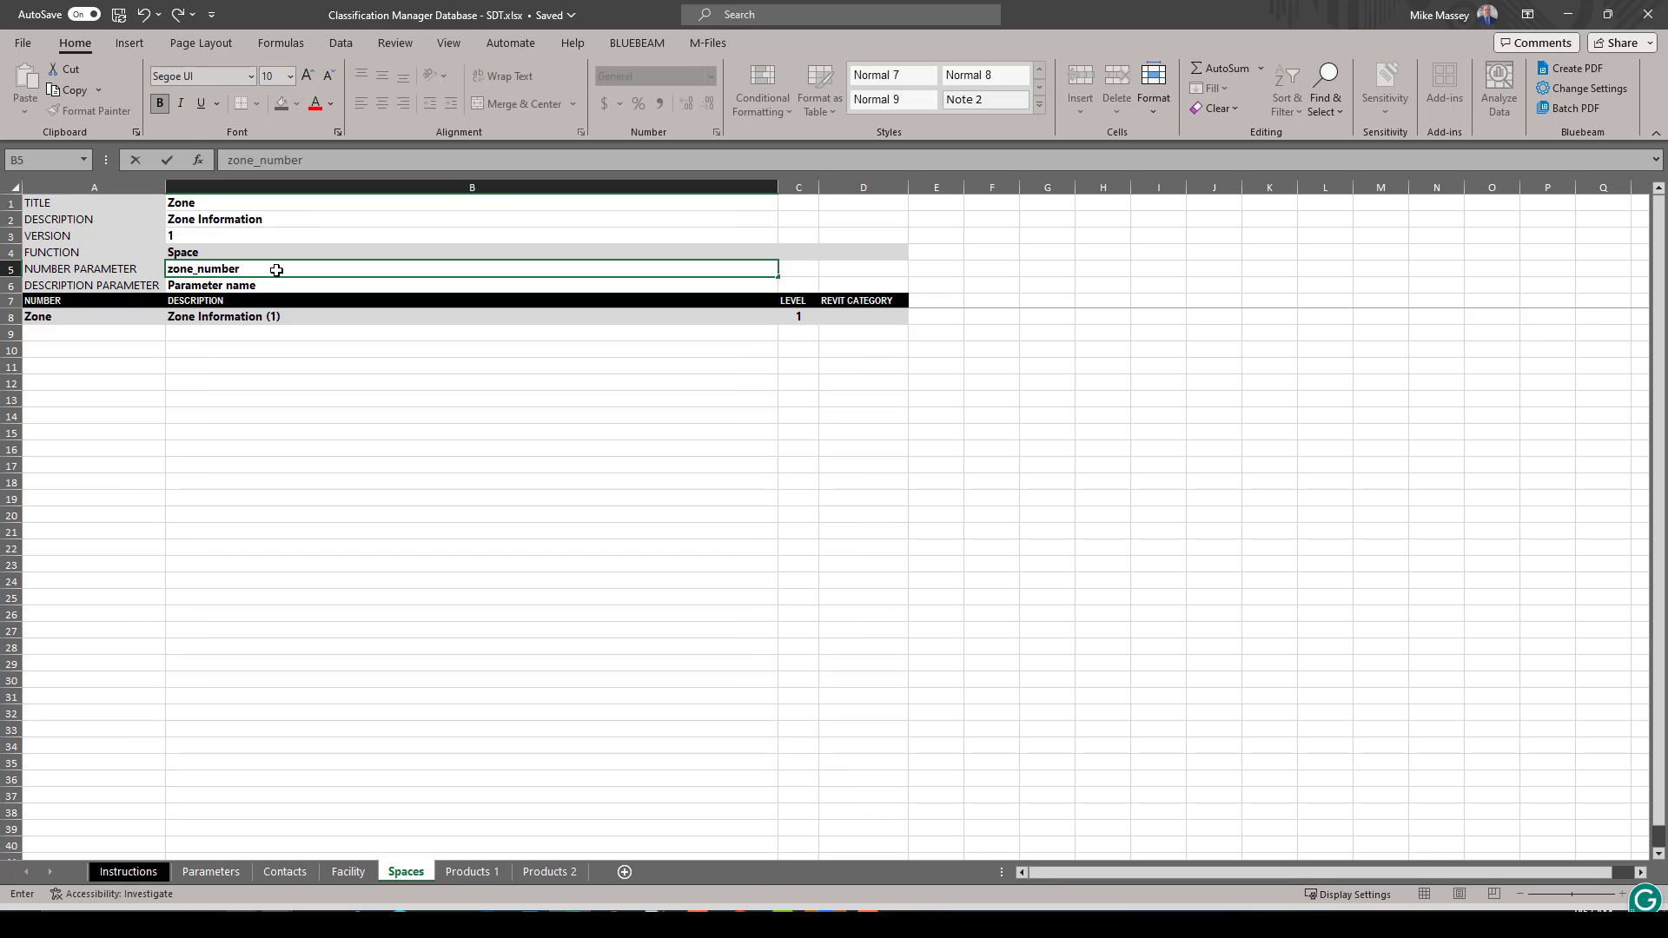
Set the Description Parameter in the Spaces worksheet header to zone_name
left_click(279, 288)
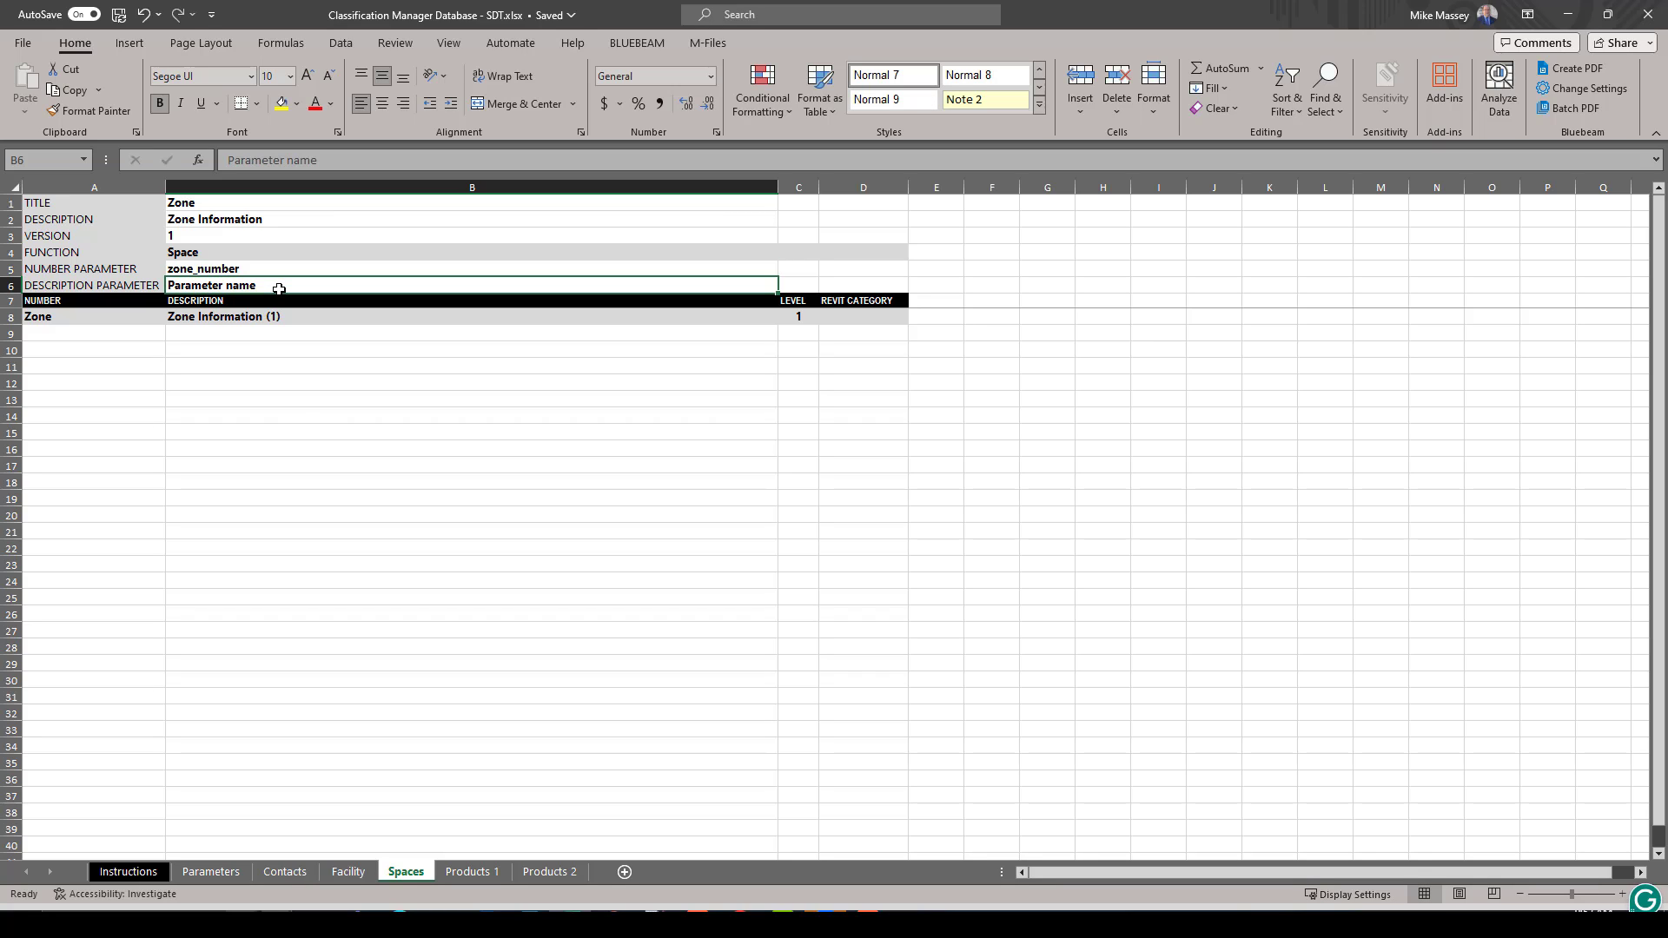
key("BackSpace")
type("zo")
key("BackSpace")
key("BackSpace")
type("zone_number")
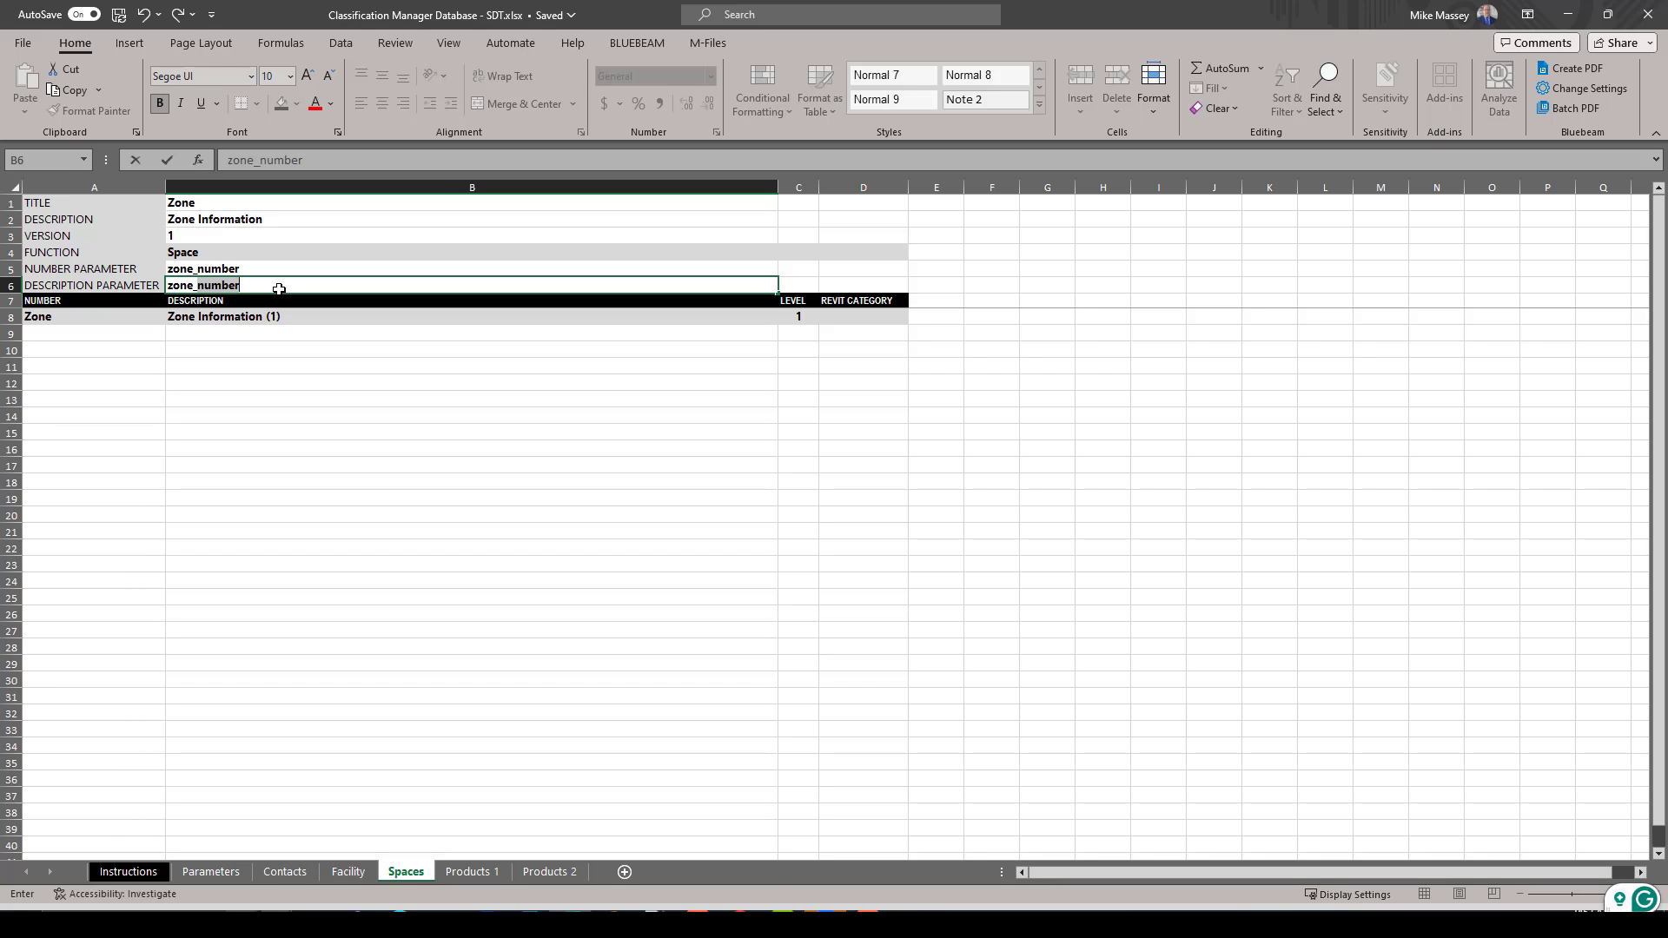
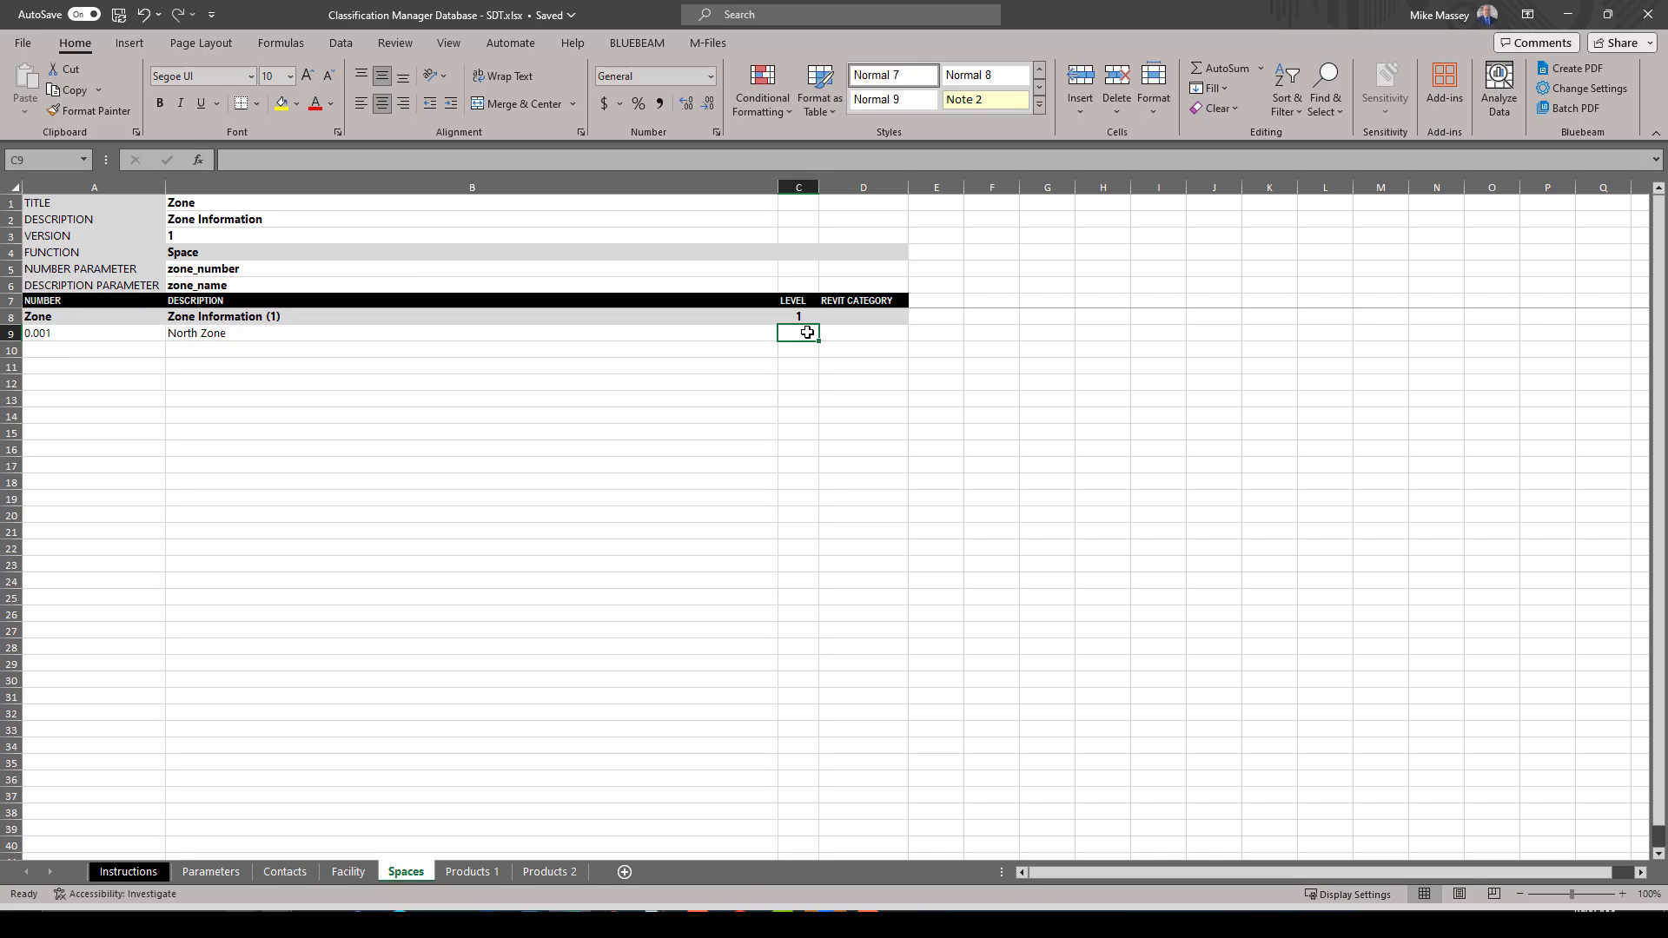
Set North Zone's level to 2 and add row 10 with number .001A, description North Zone Area A and level 3
type("2")
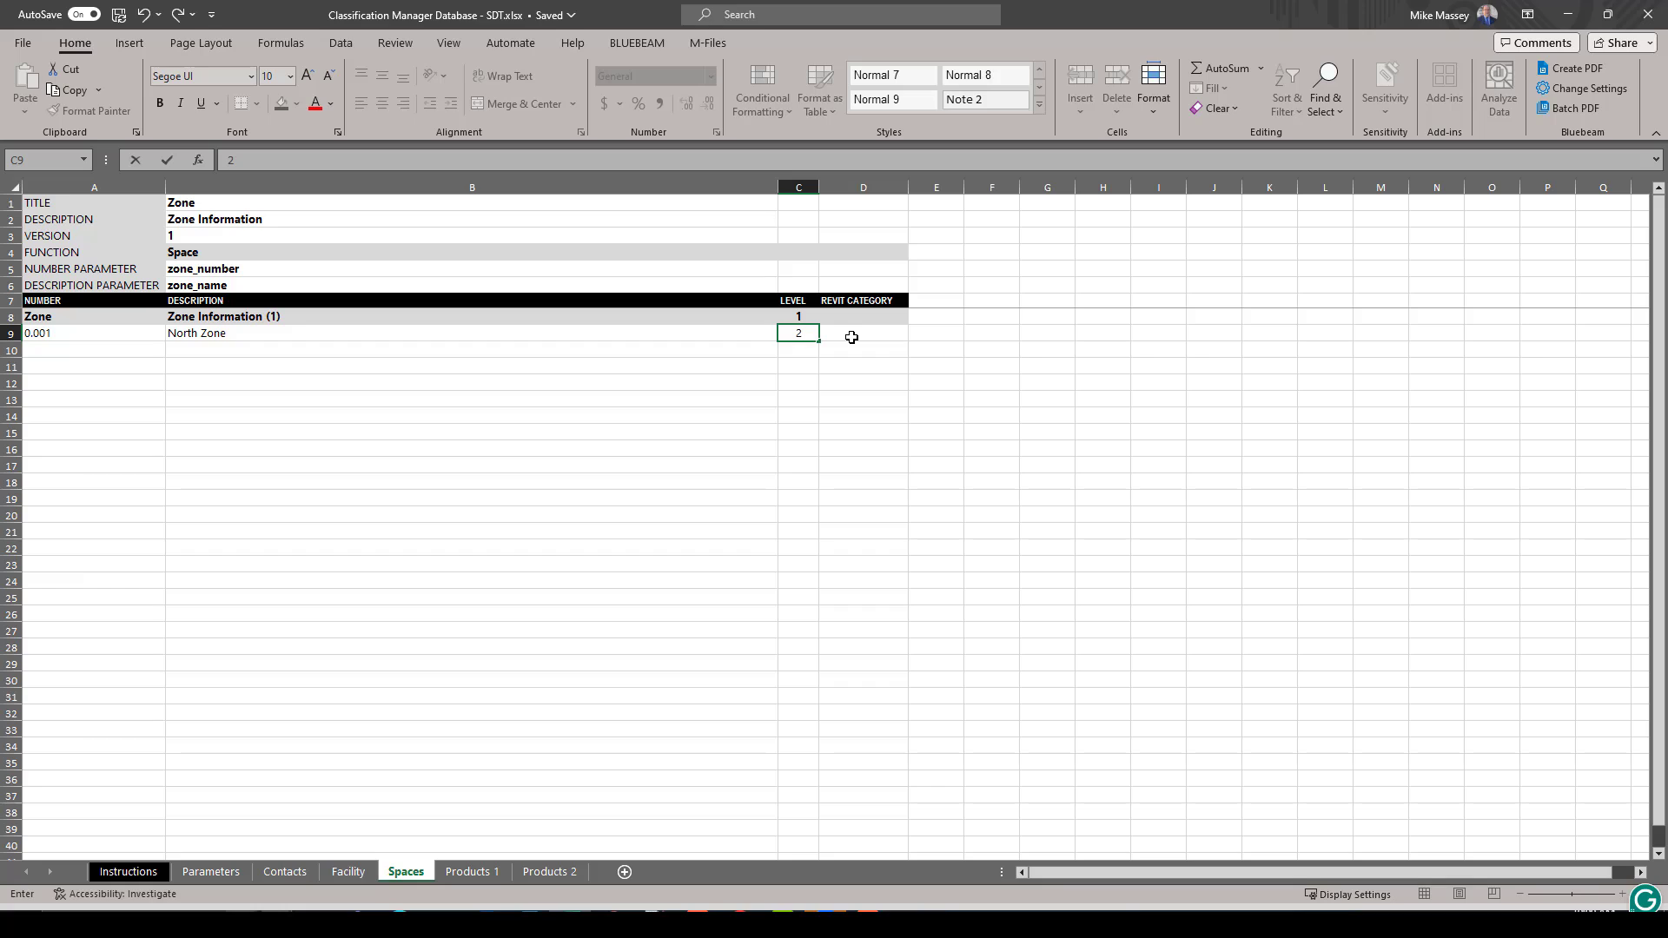
left_click(80, 346)
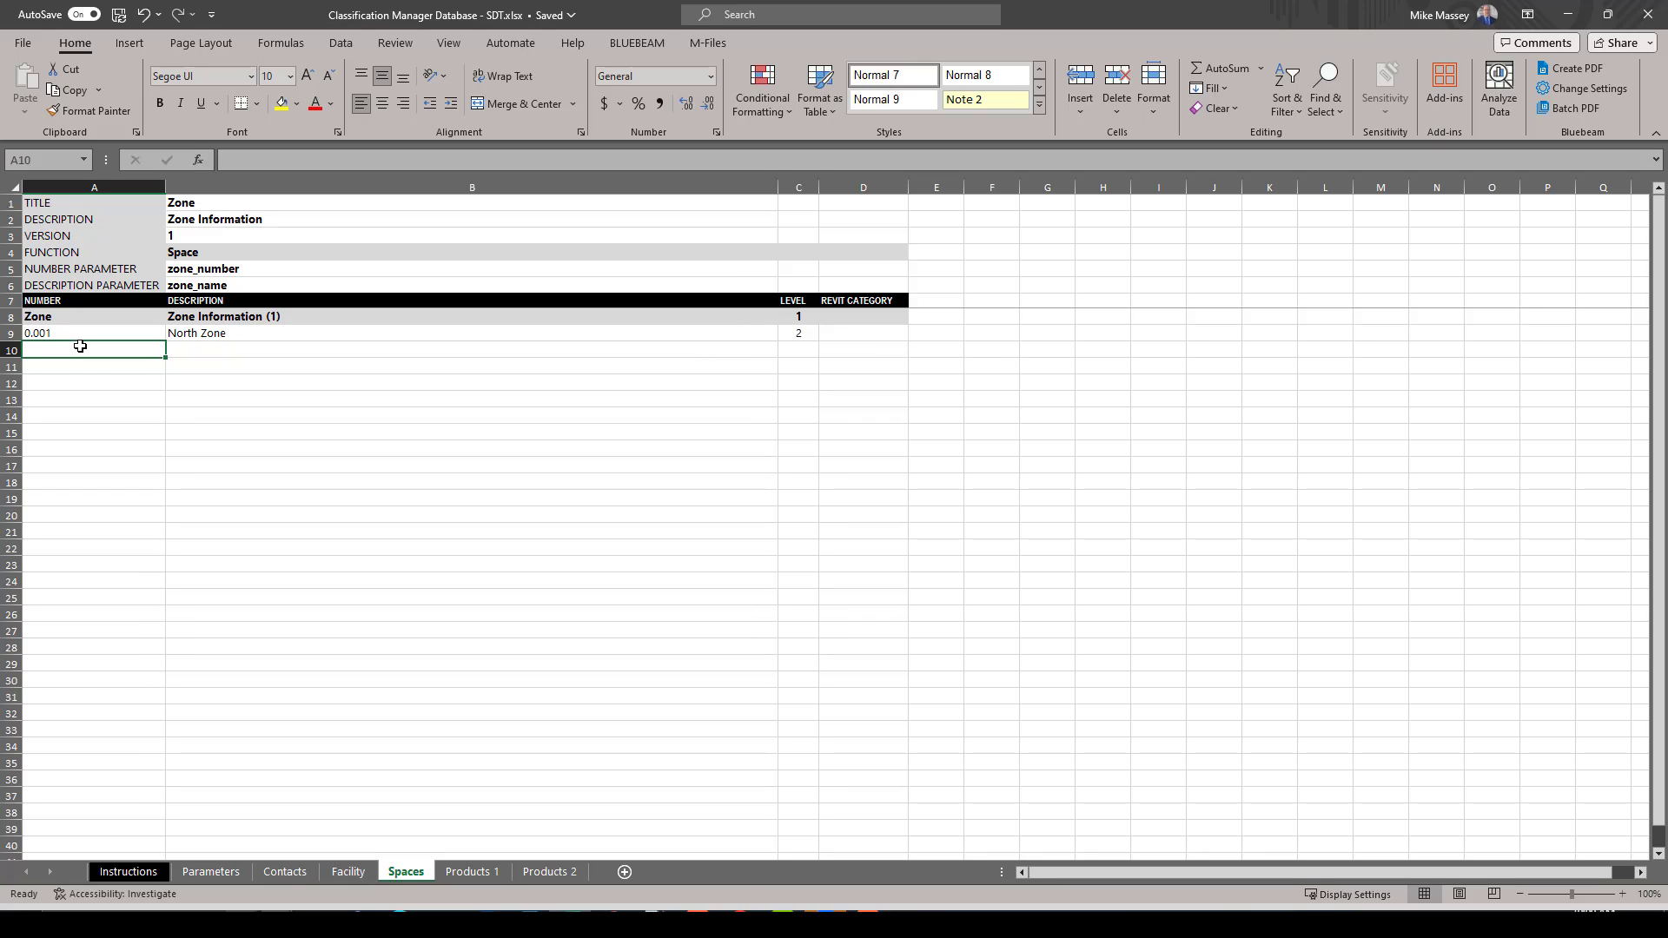
type(".001A")
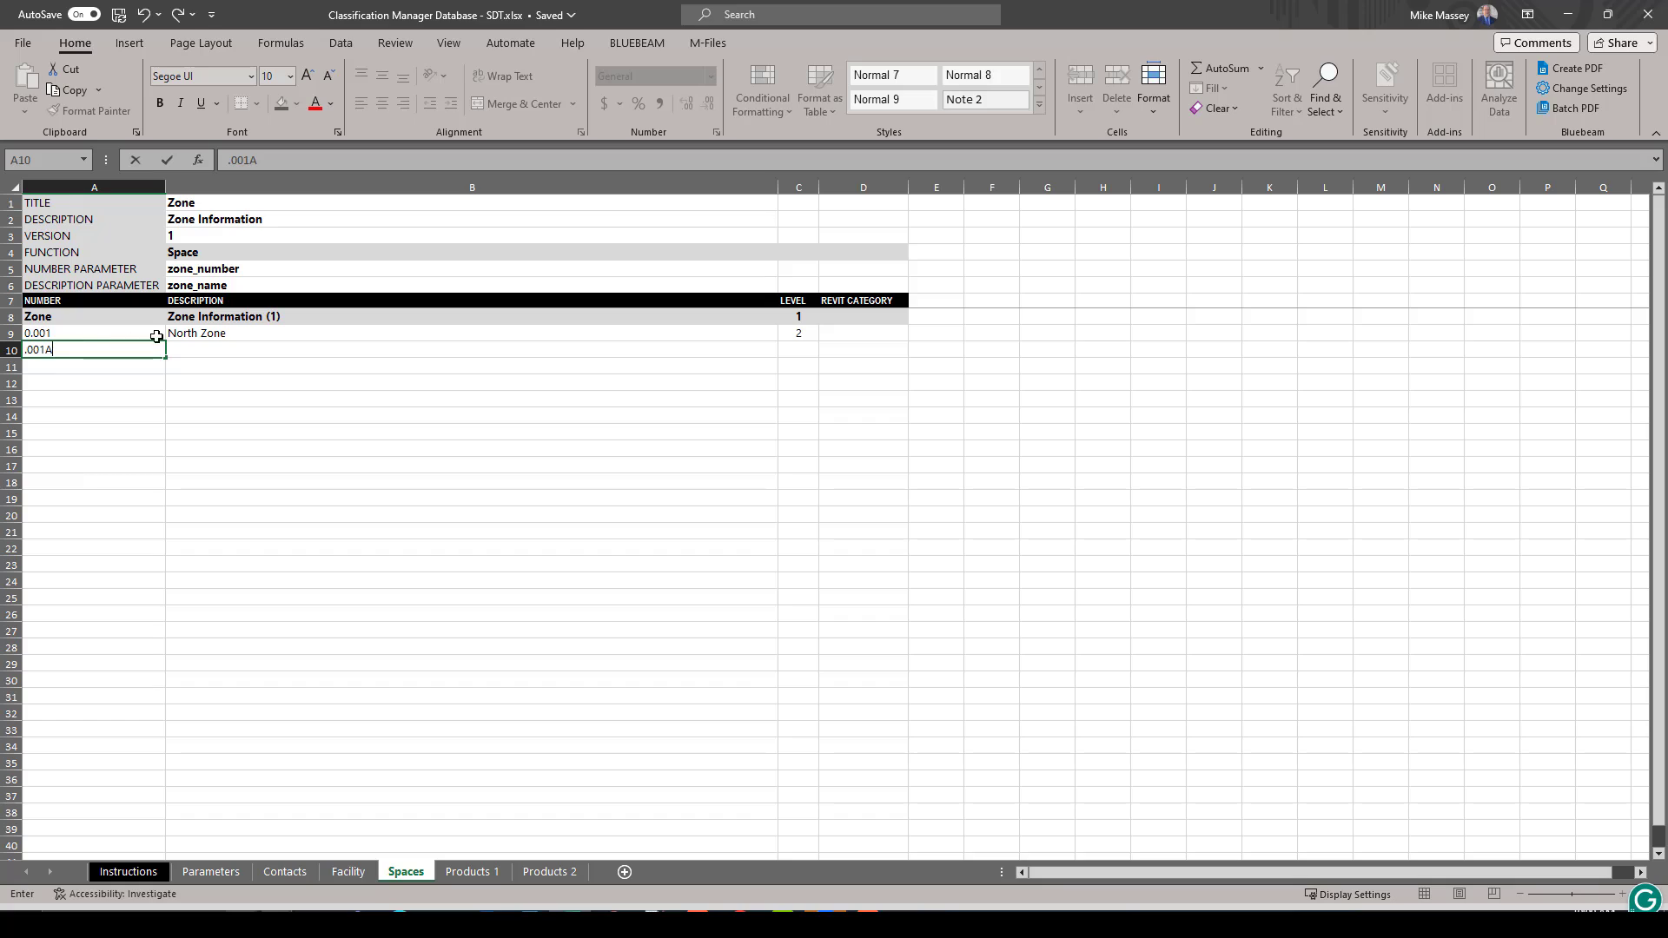
left_click(209, 349)
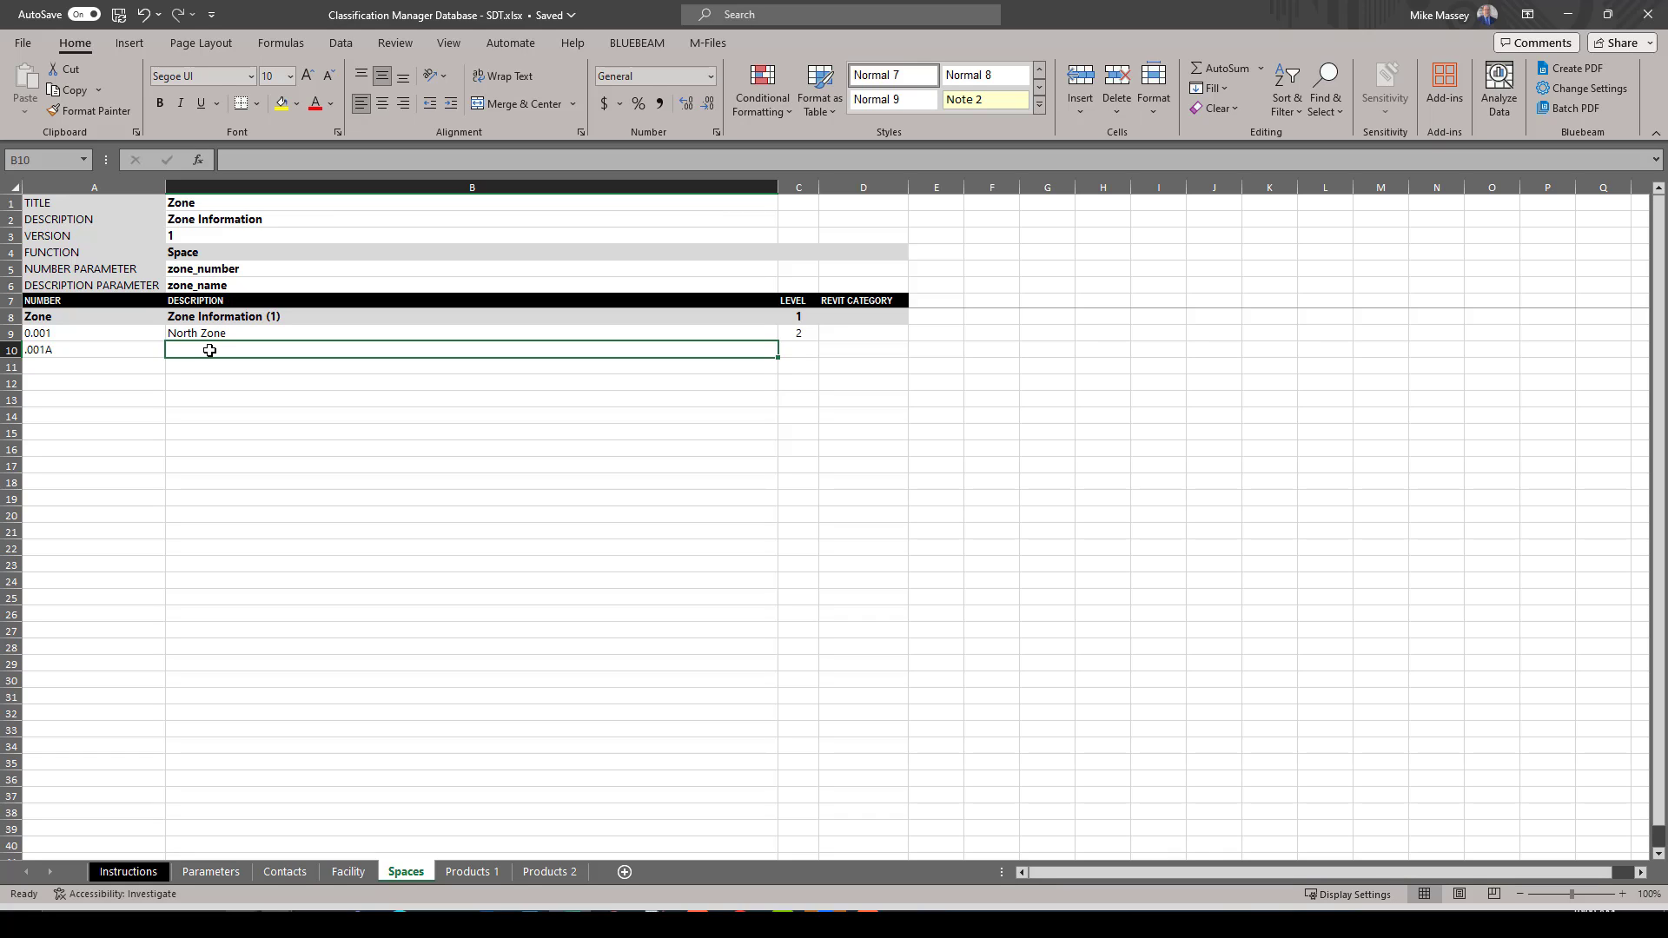
type("North Z")
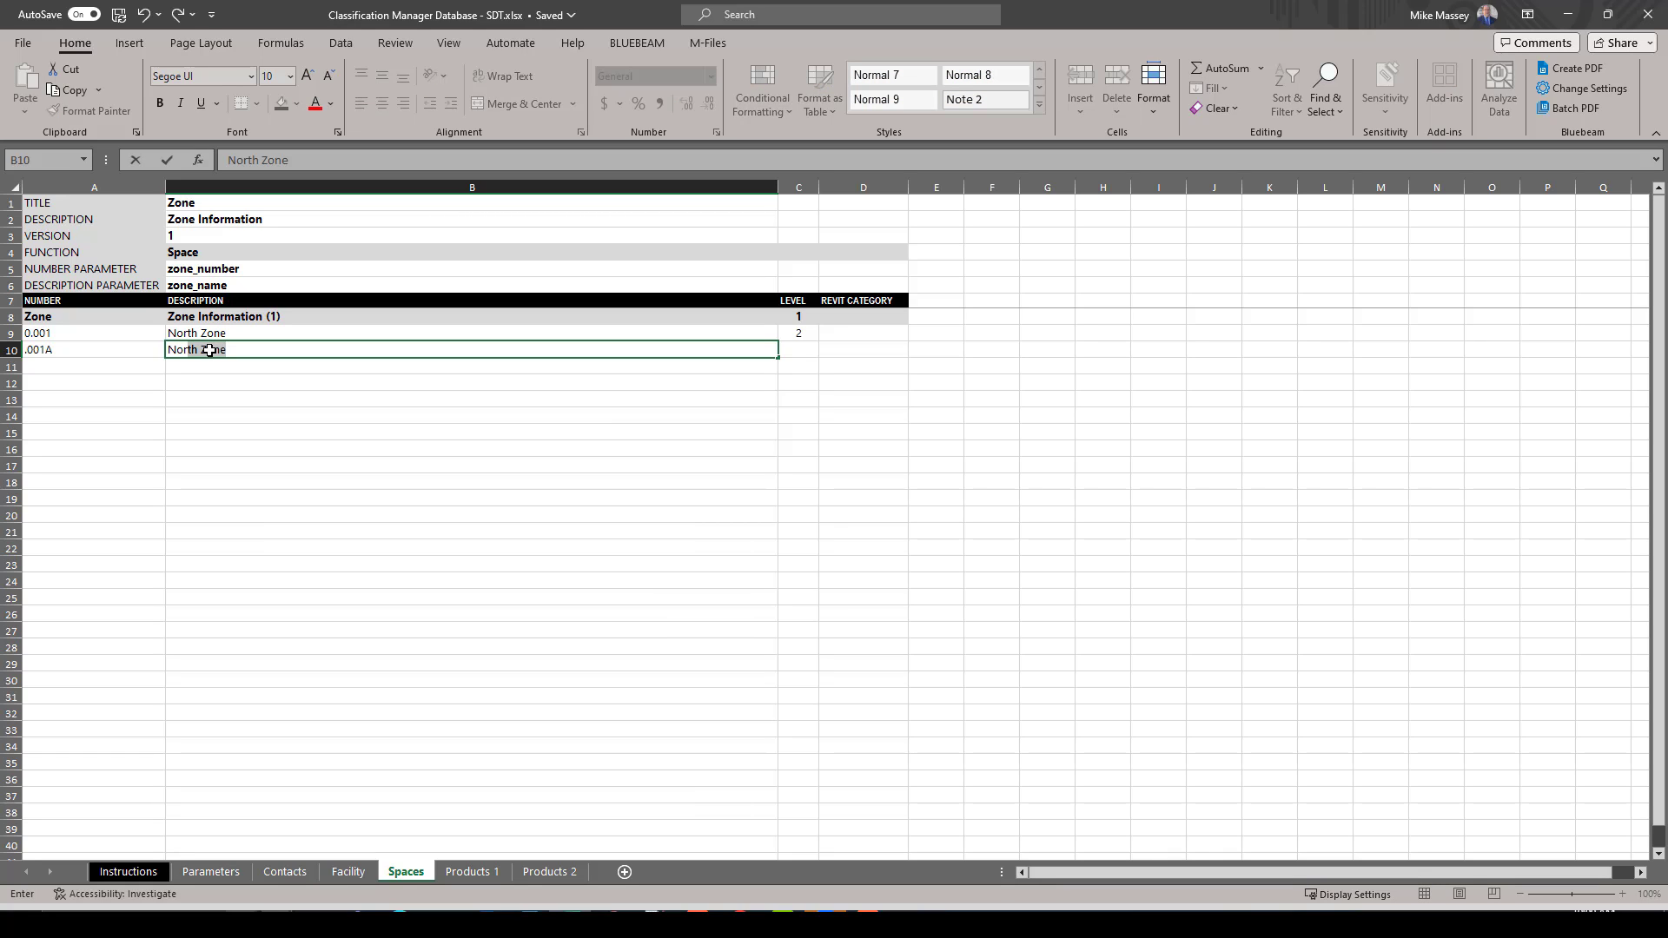
type("one Area A")
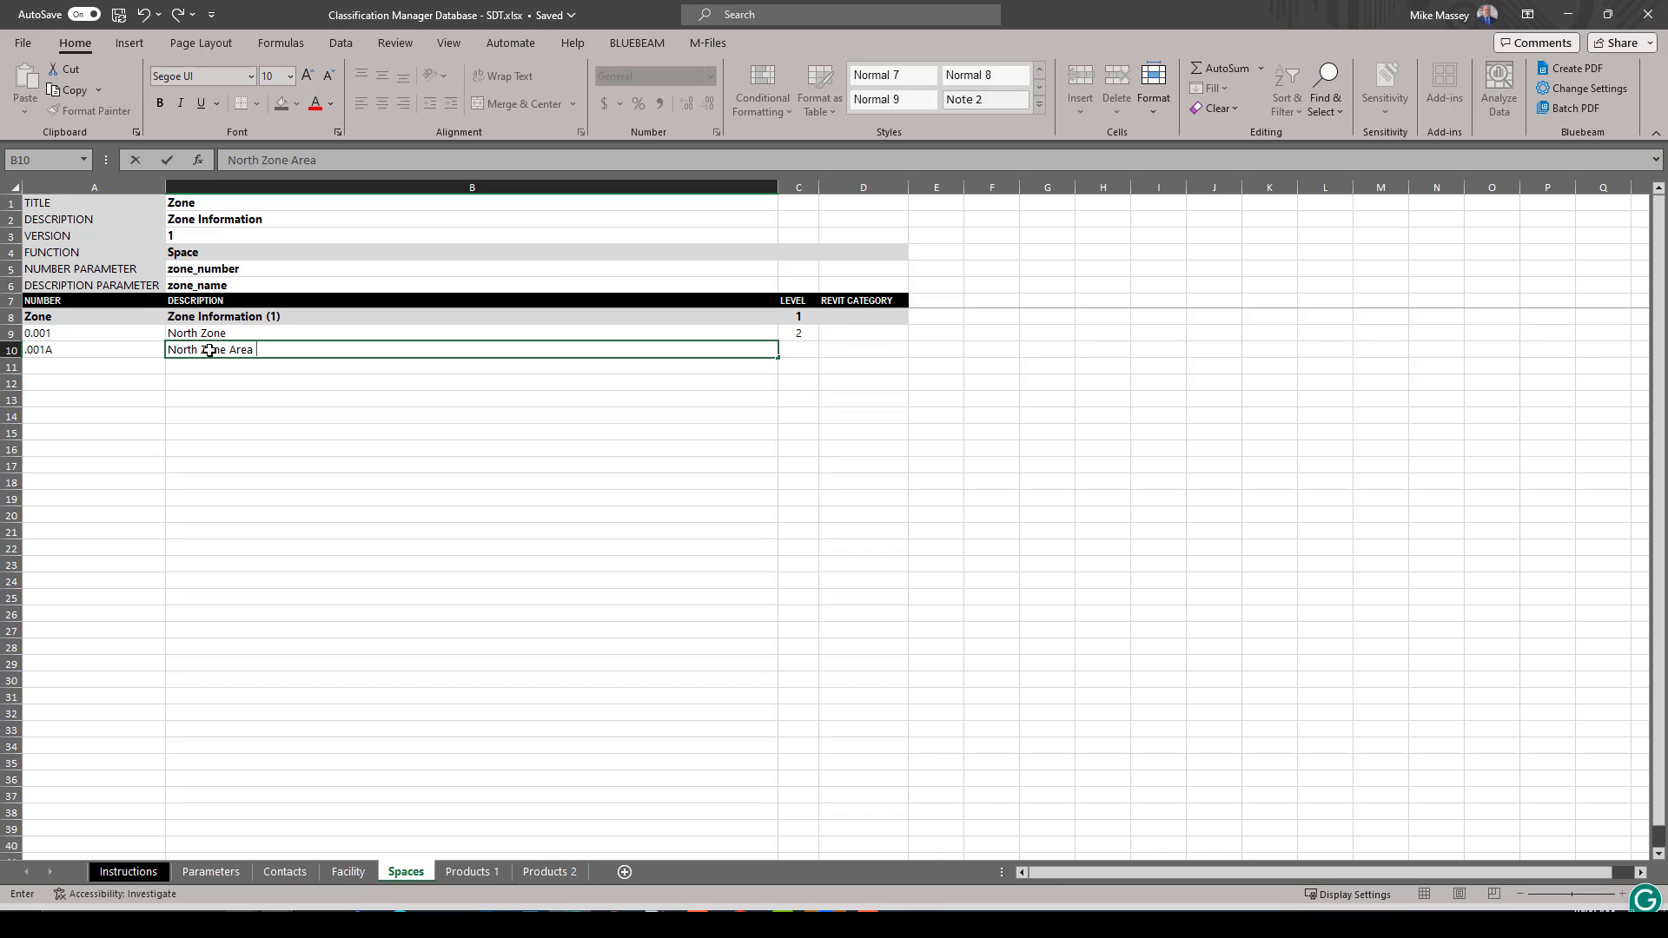
left_click(808, 350)
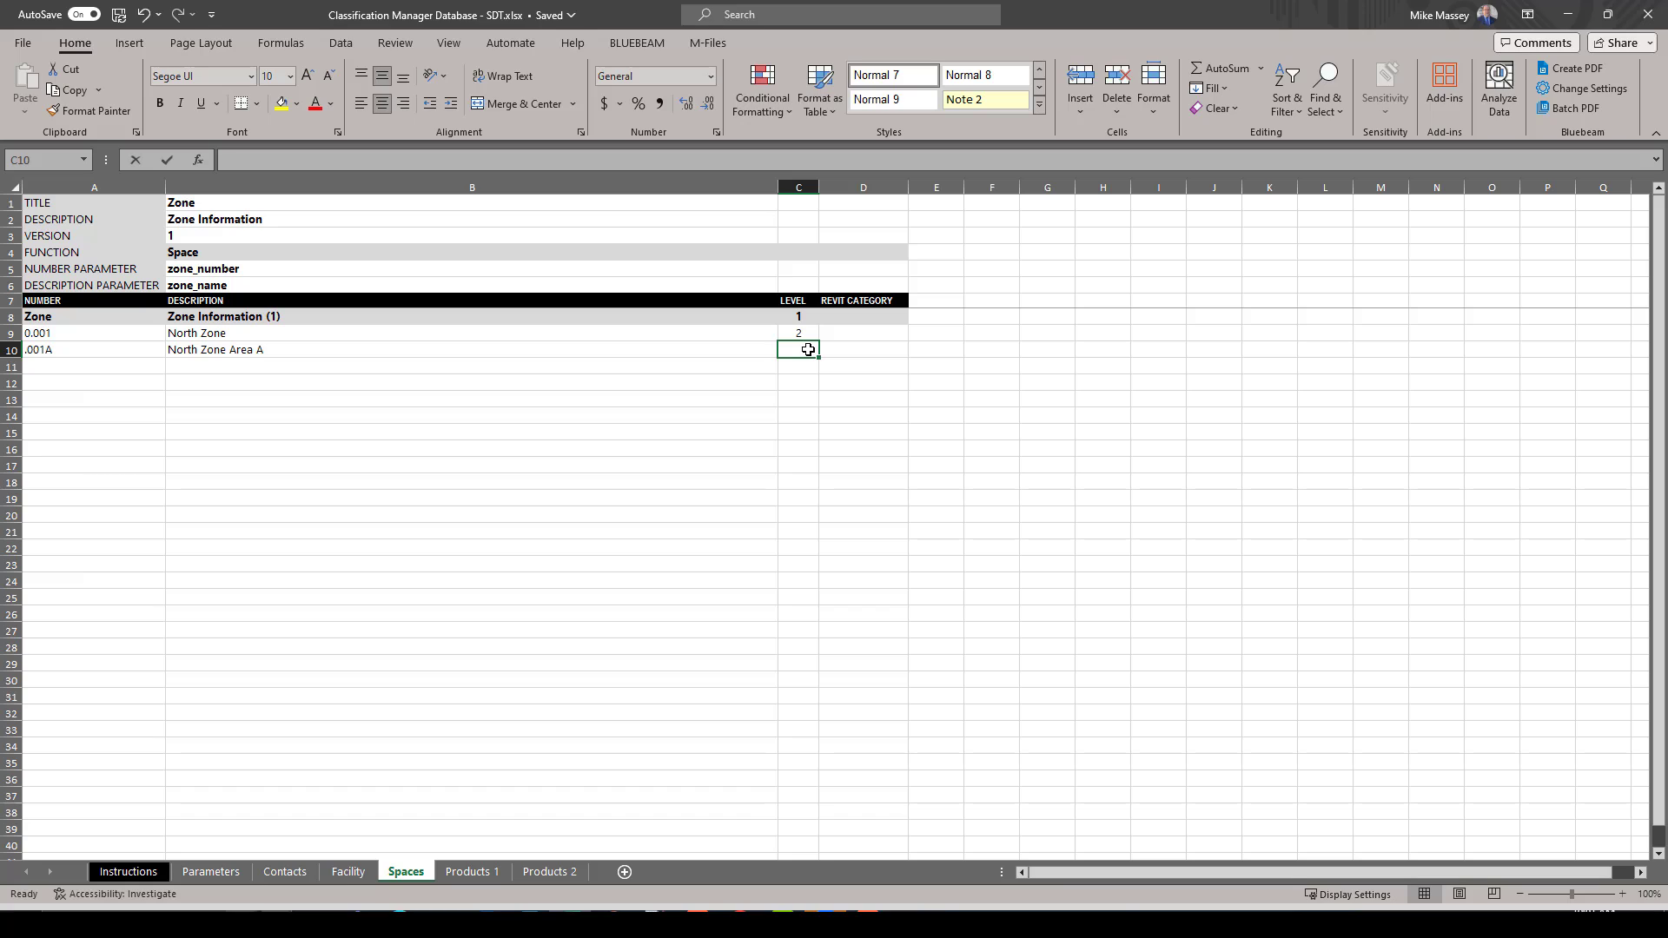
type("3")
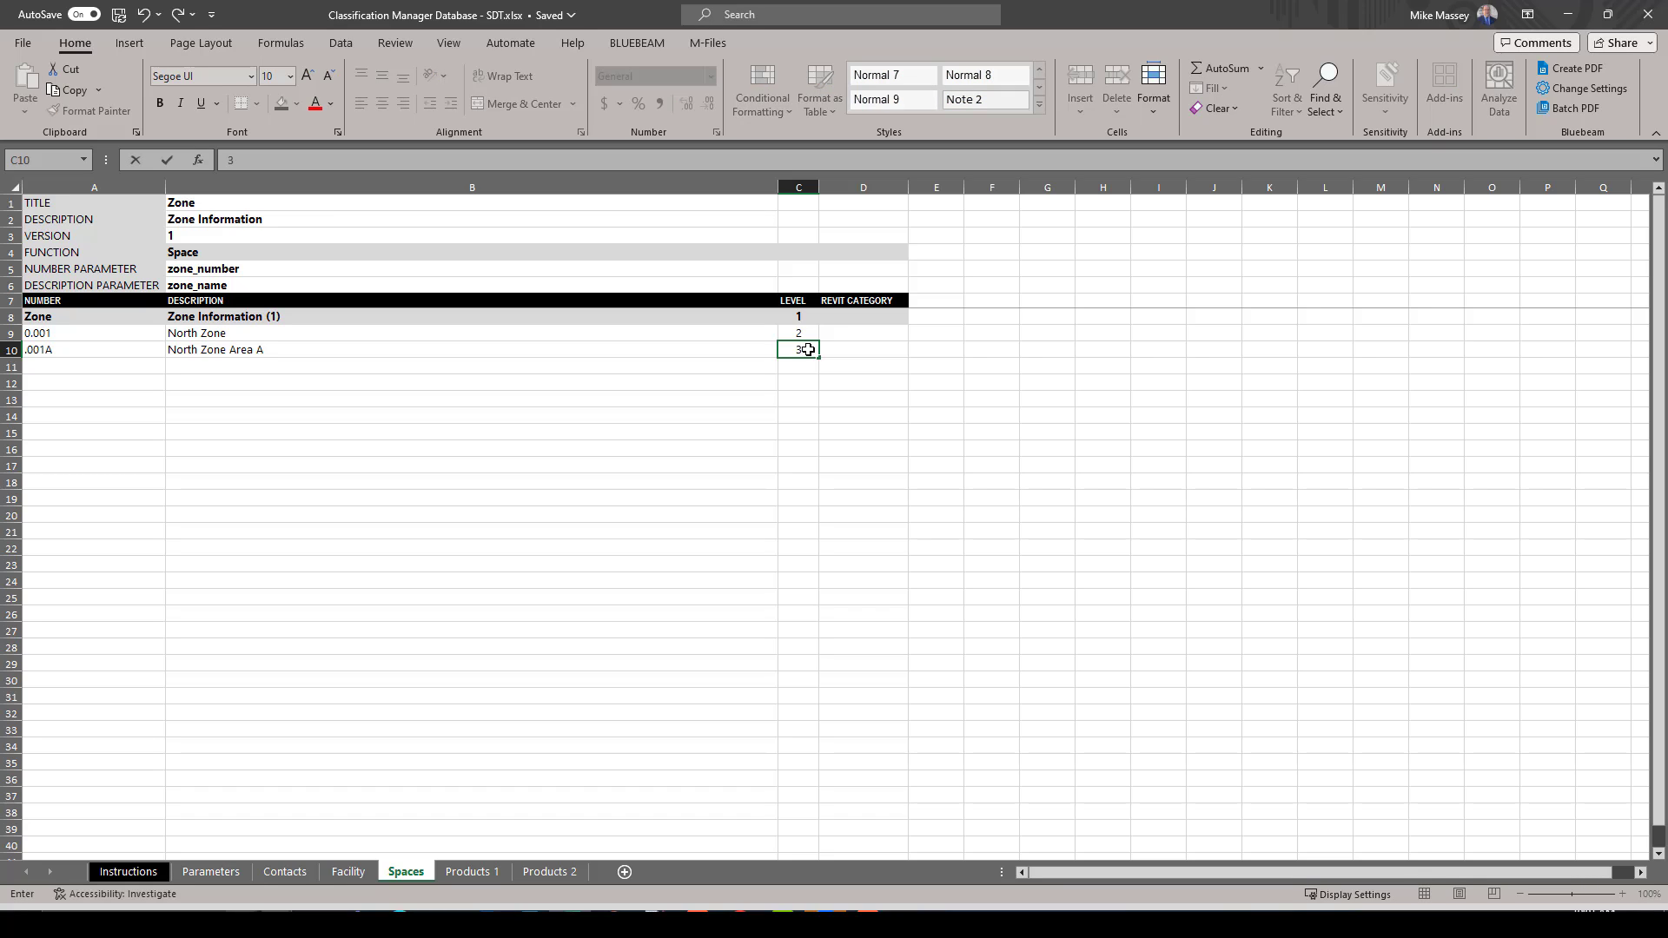
Add a classification in row 11 with number .001B, description North Zone Area B and level 3
left_click(59, 367)
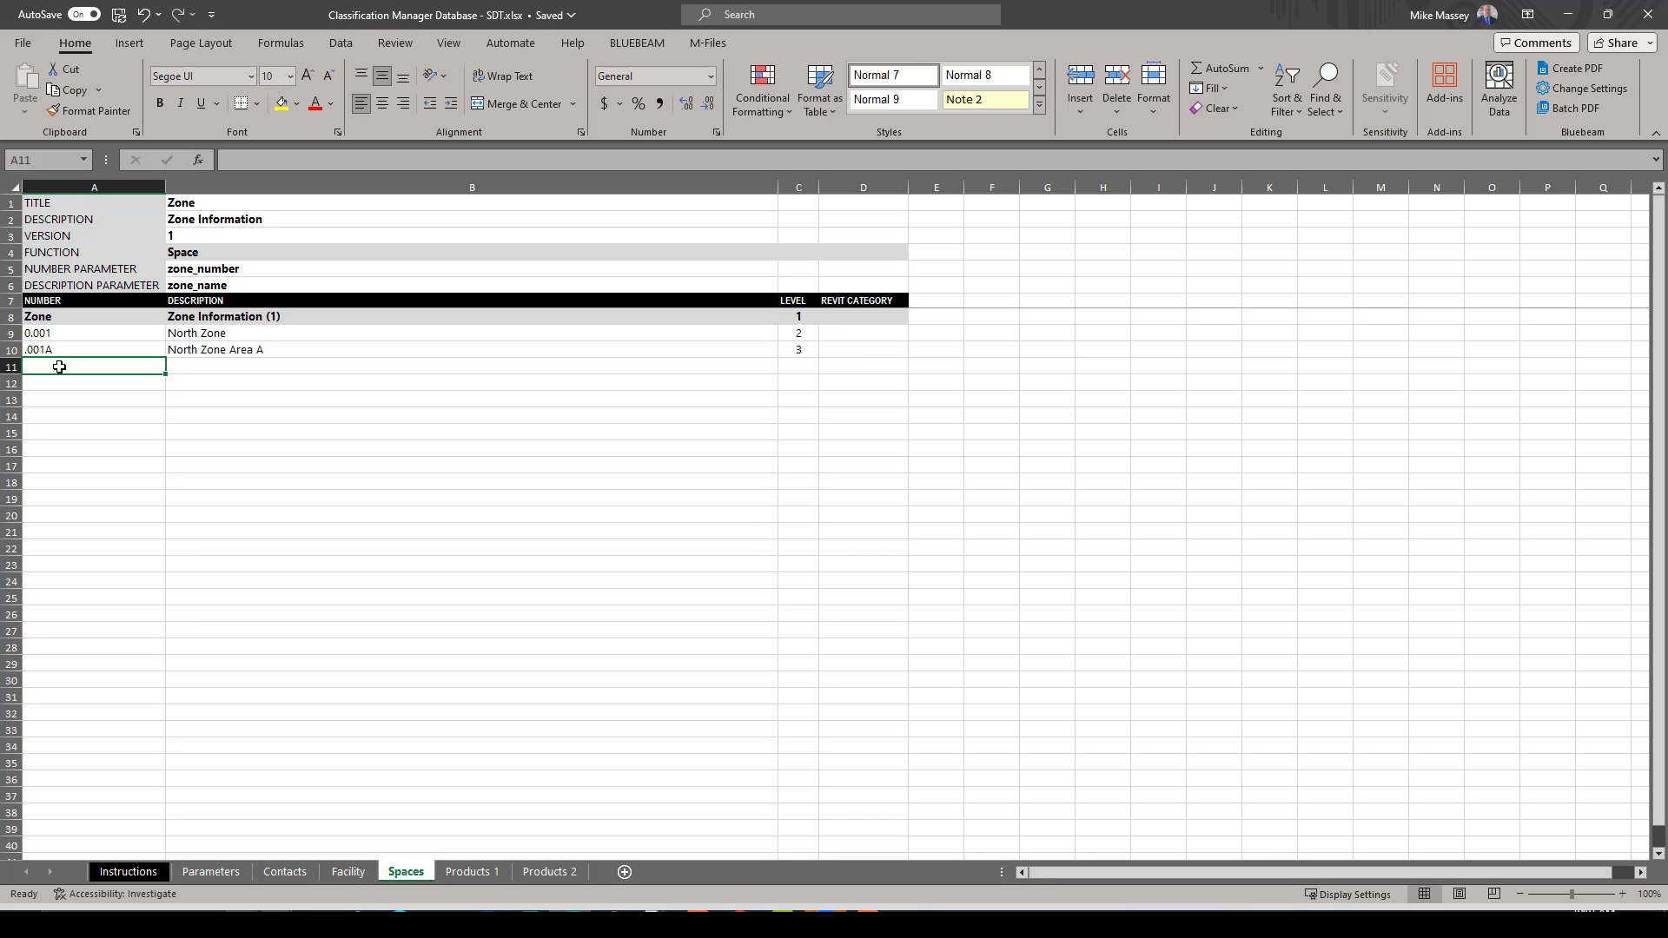
type(".00")
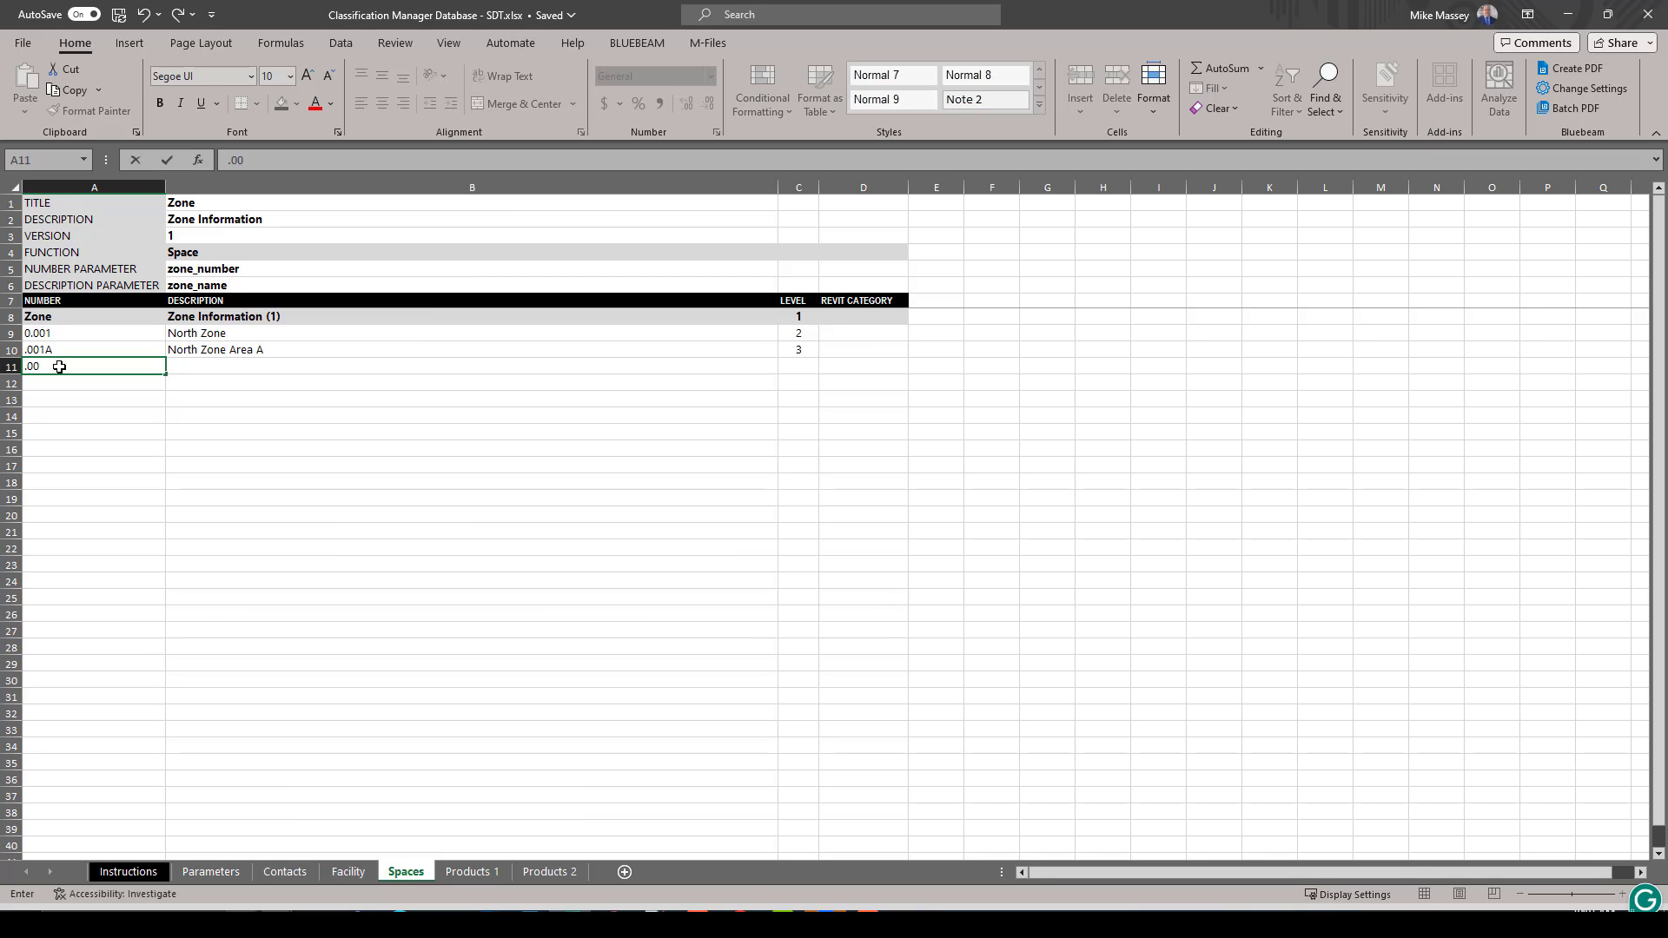
type("1B")
left_click(194, 364)
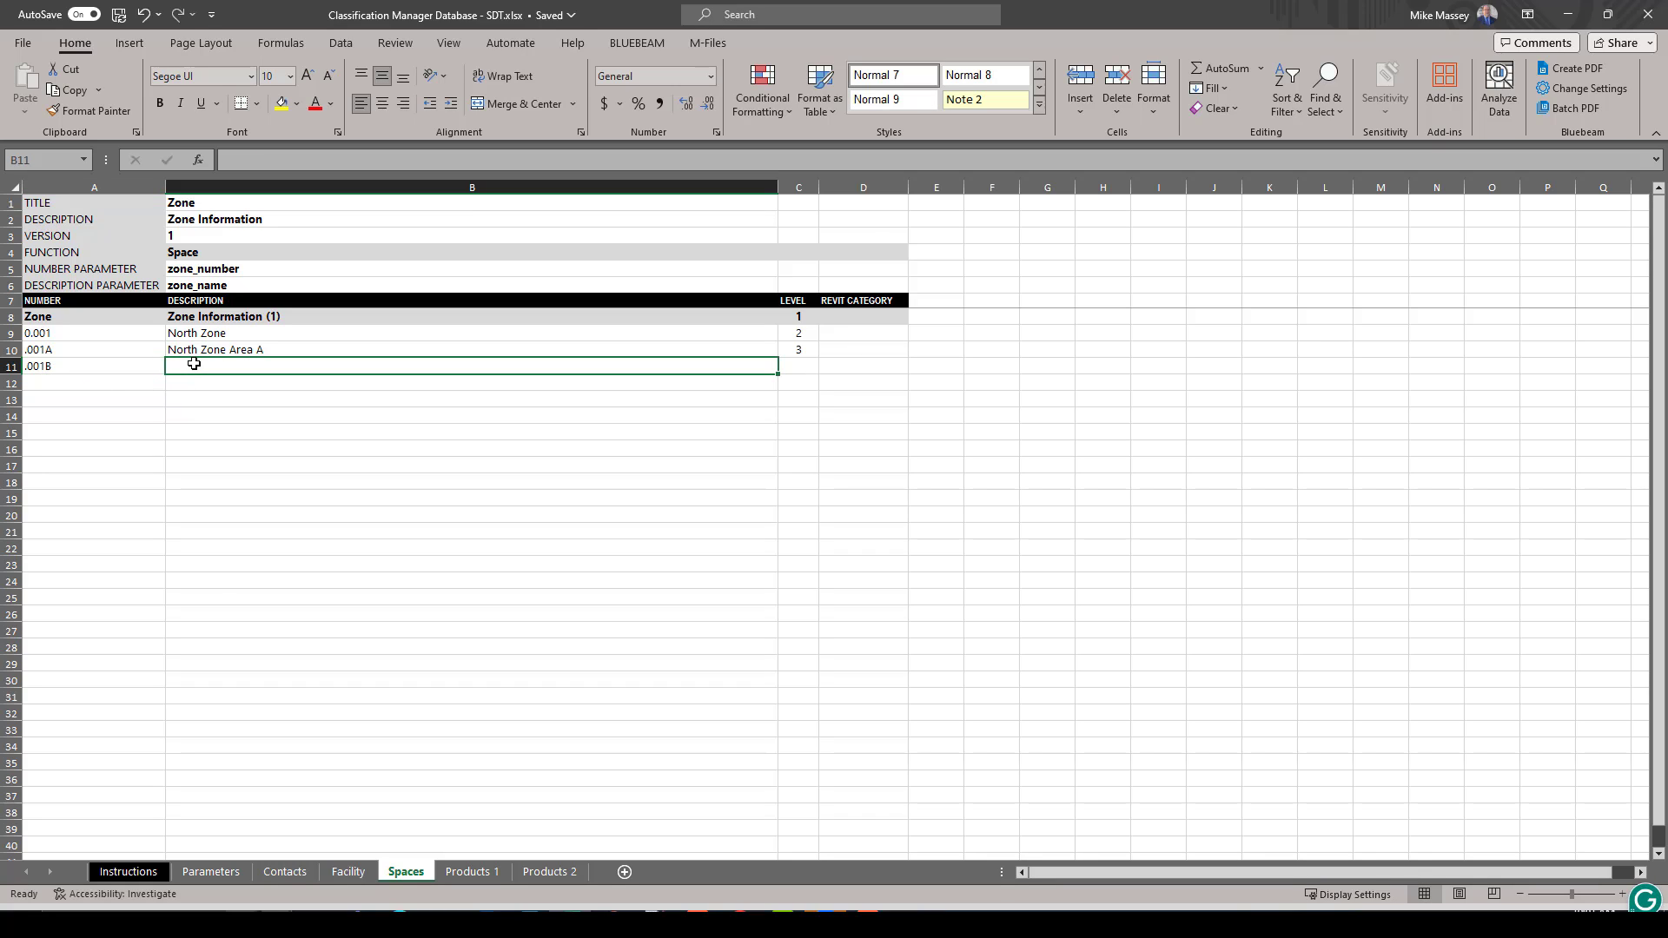
type("North Z")
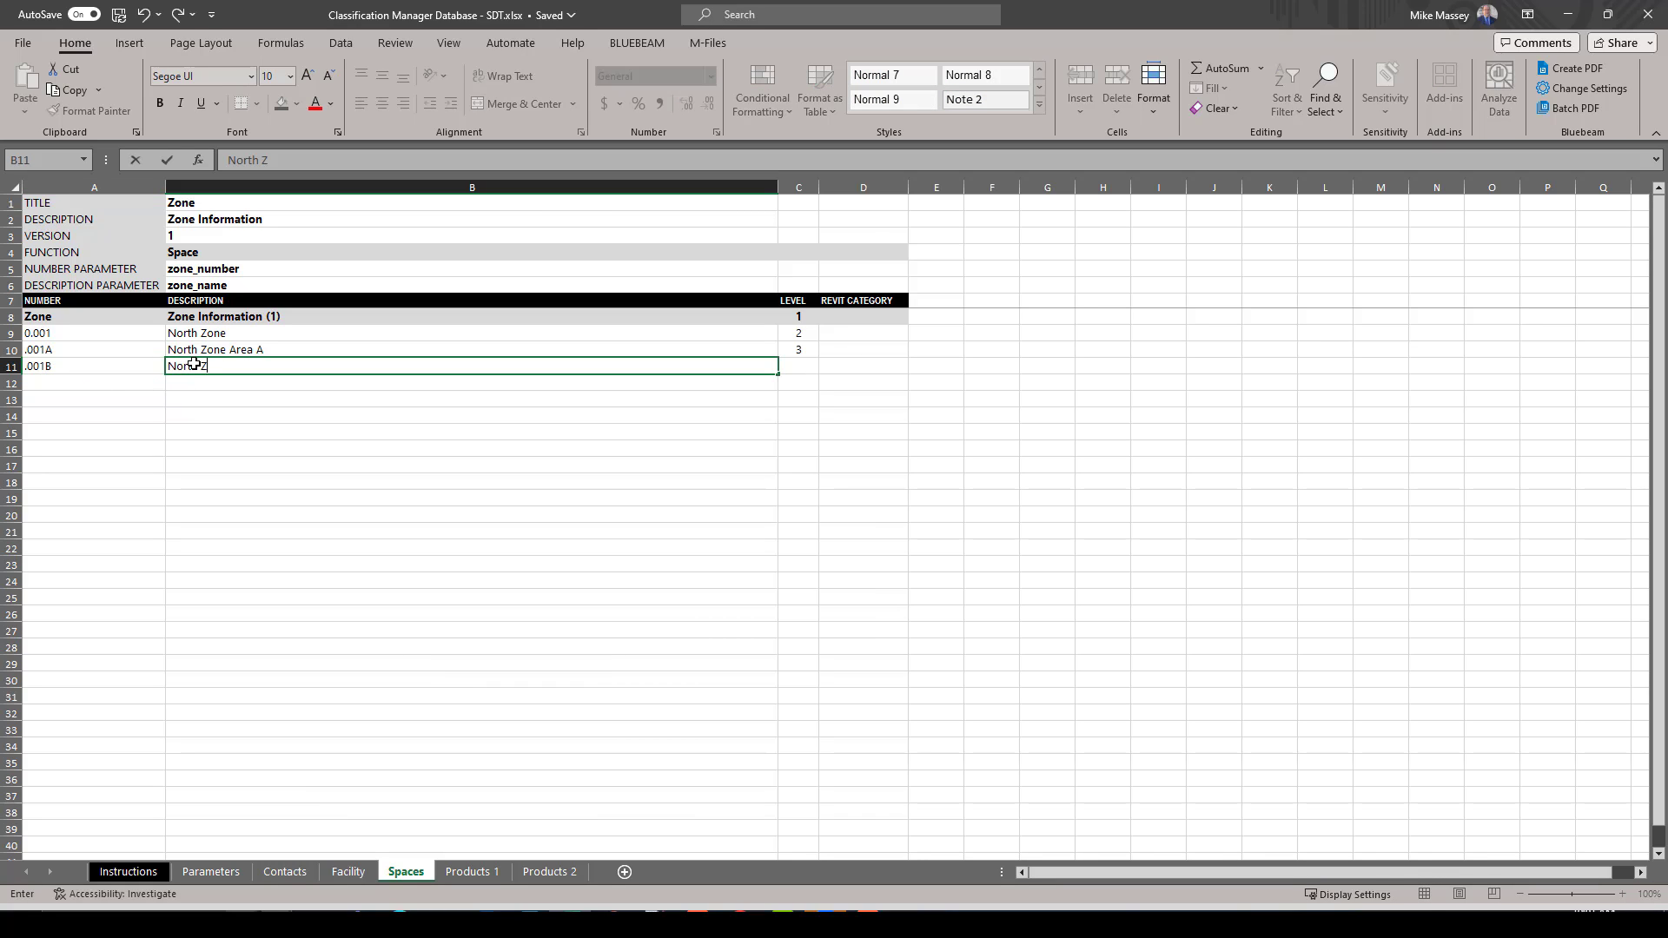
type("one Area B")
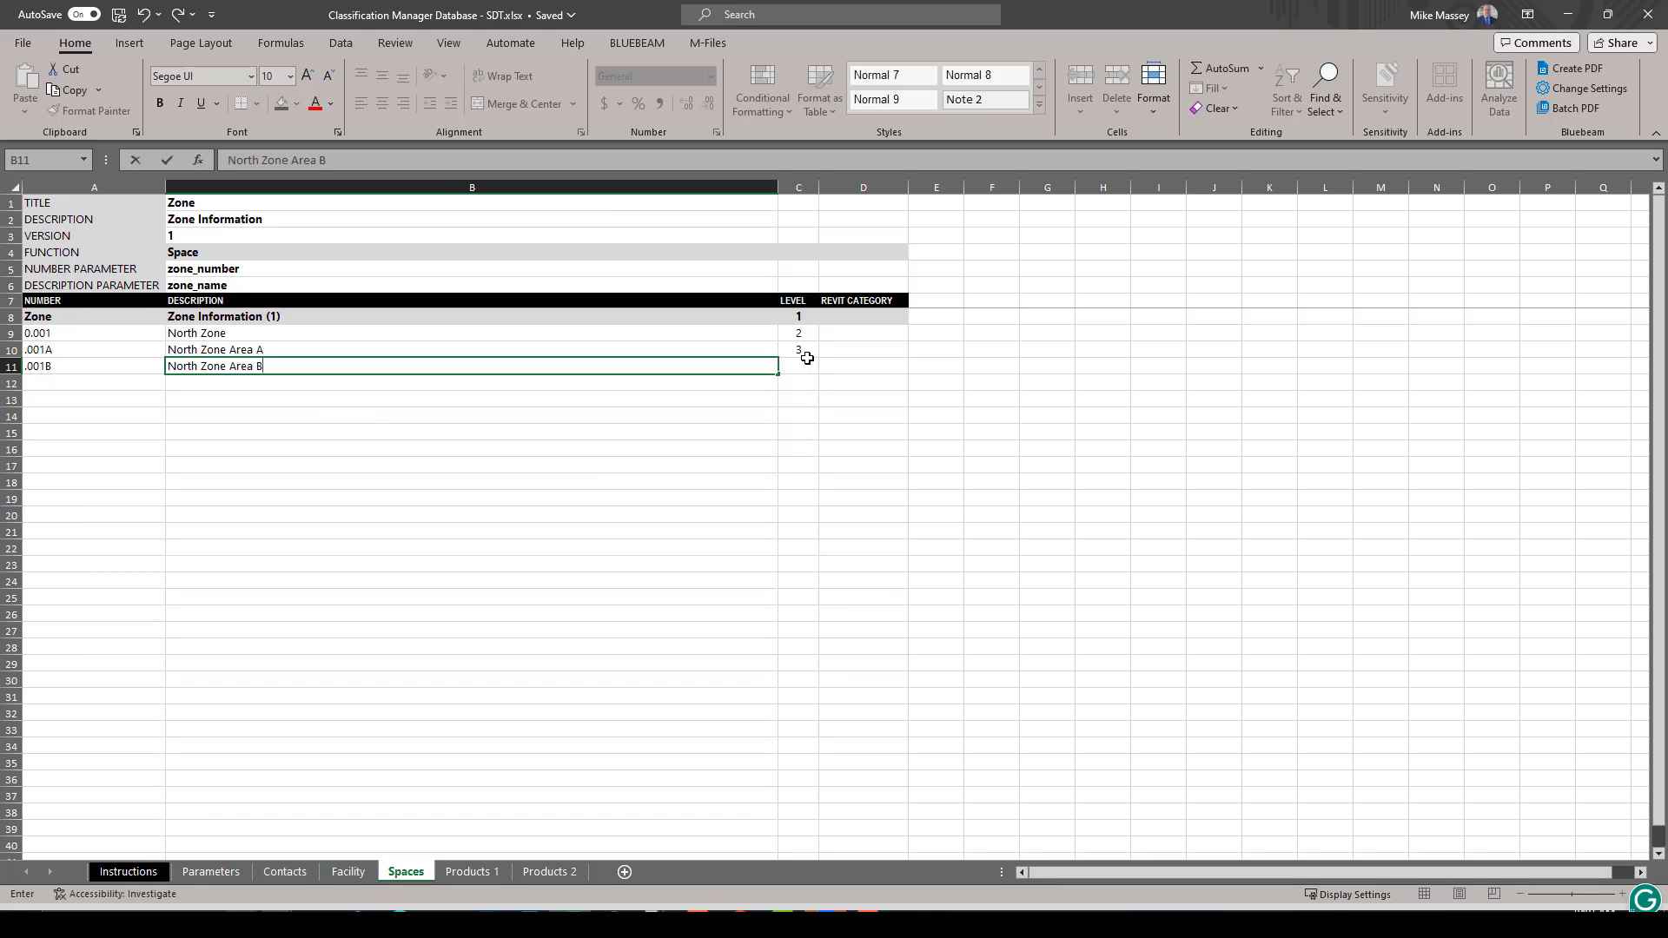
left_click(805, 368)
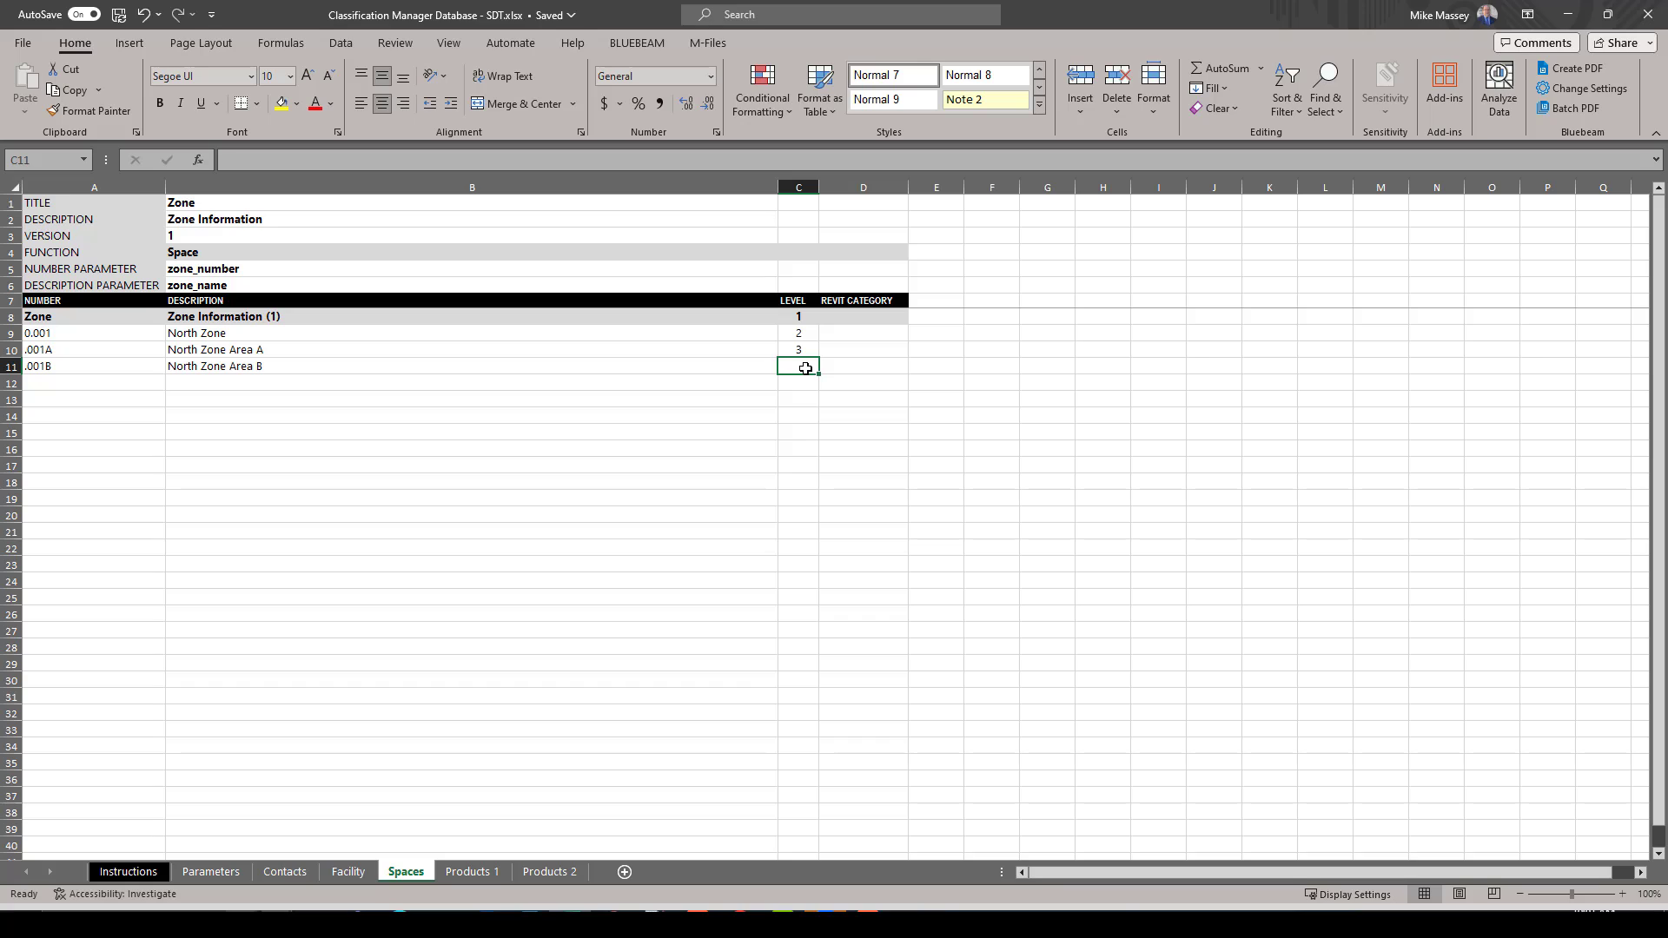
type("3")
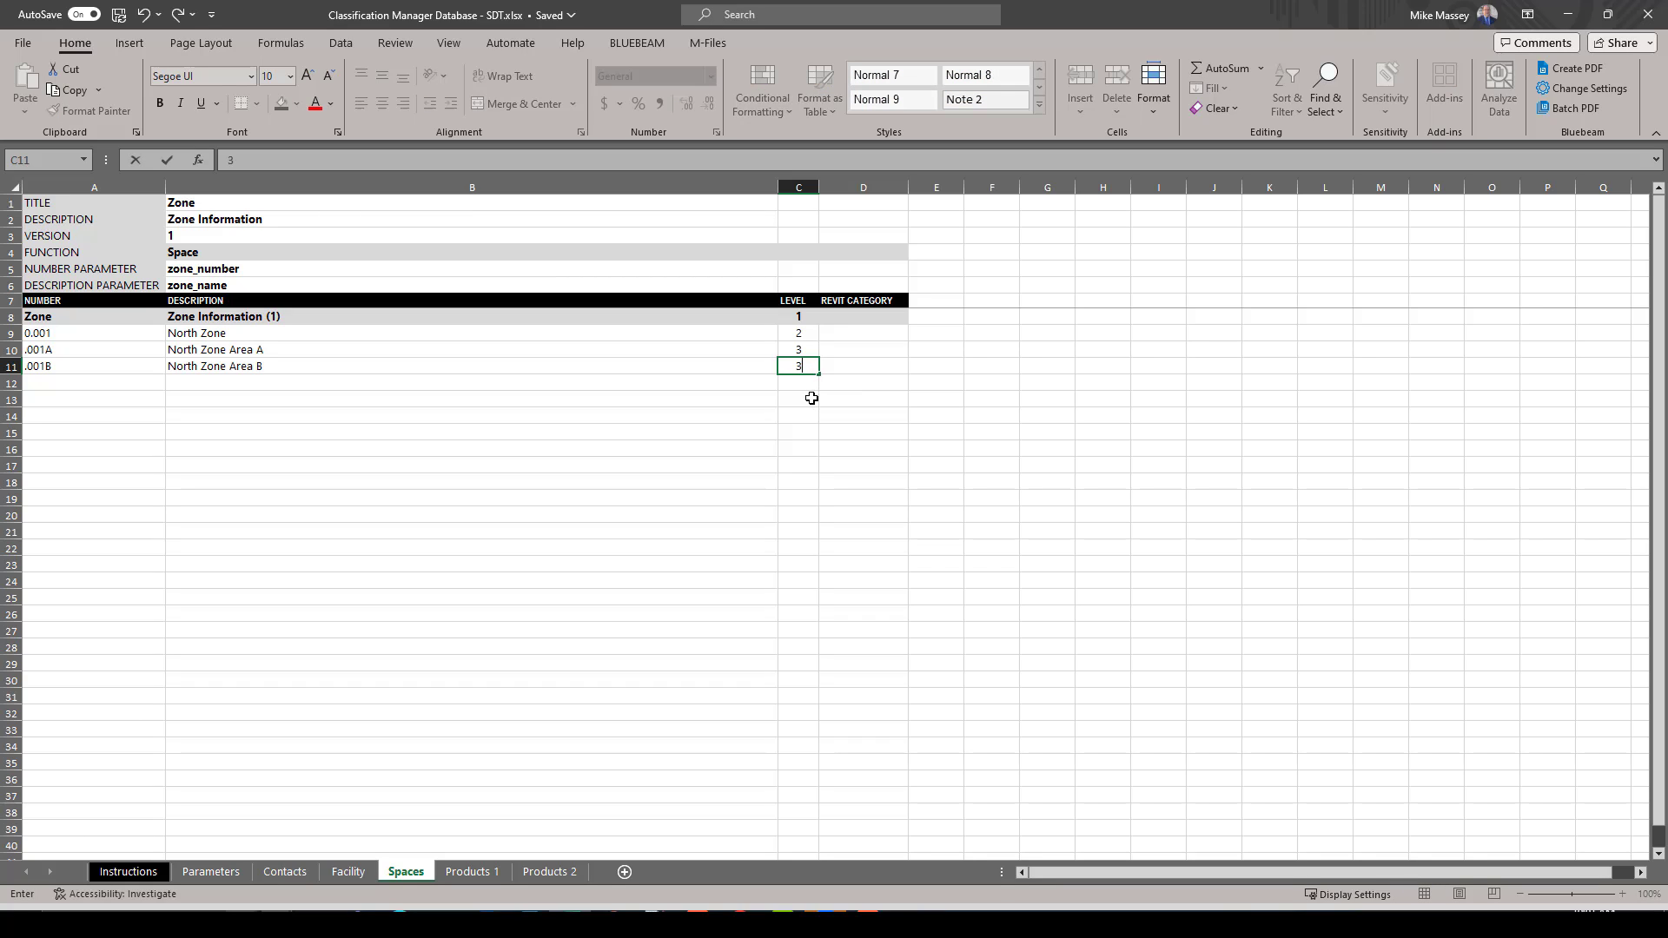
Add a classification in row 12 with number .002, description West Zone and level 2
left_click(59, 379)
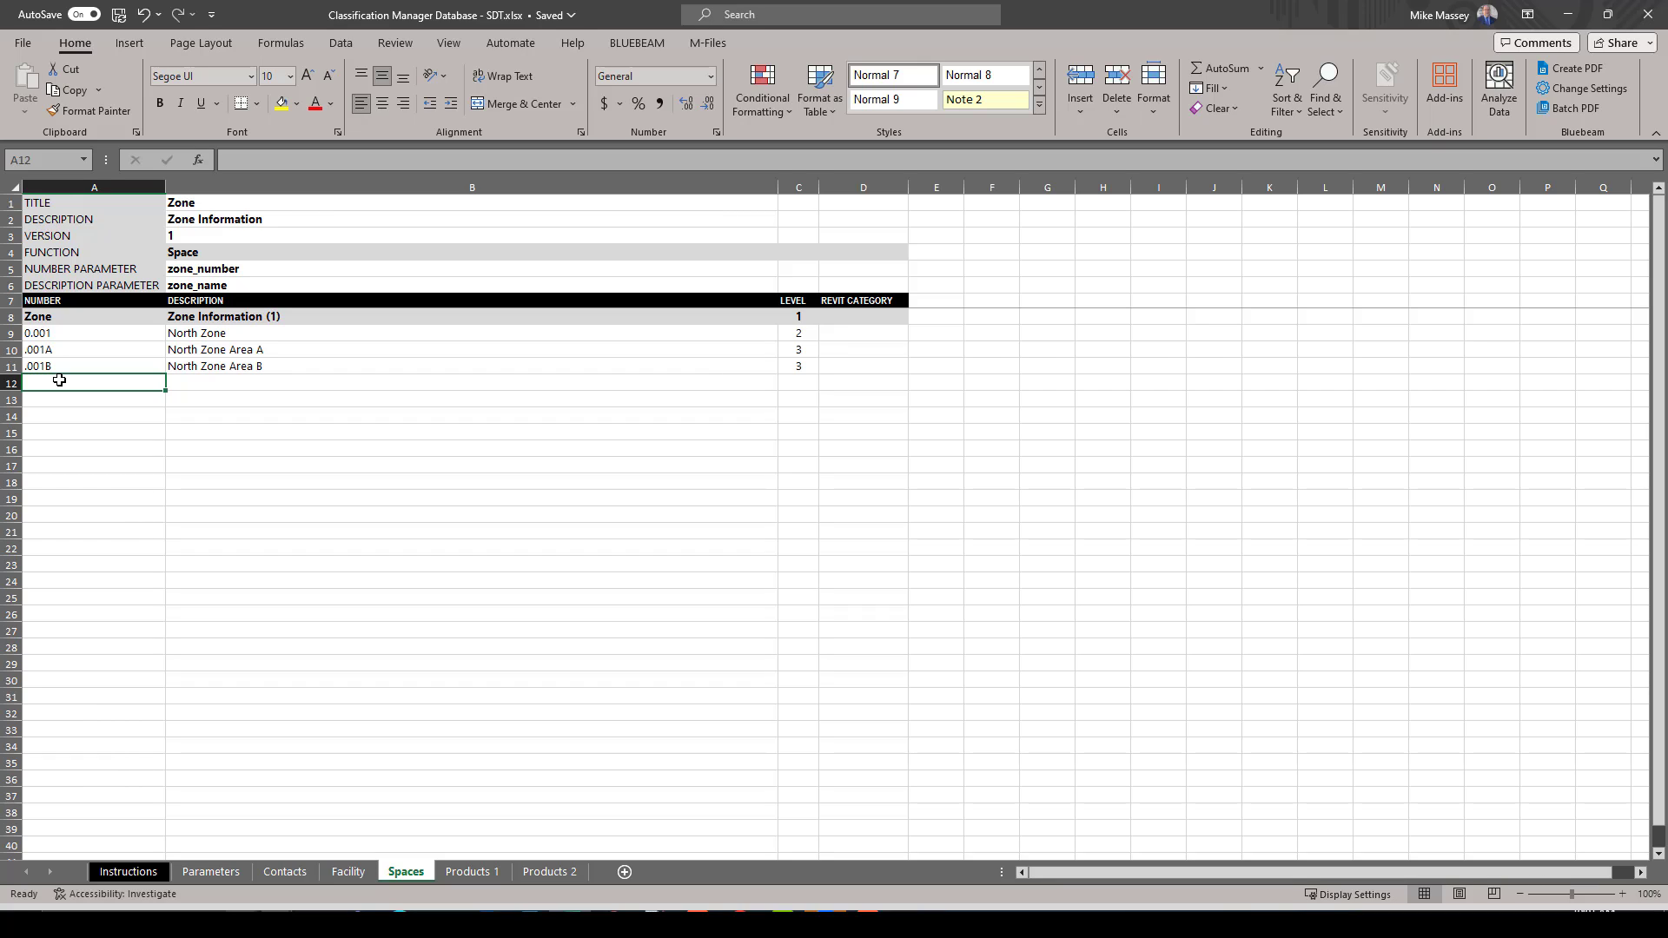
type(".002")
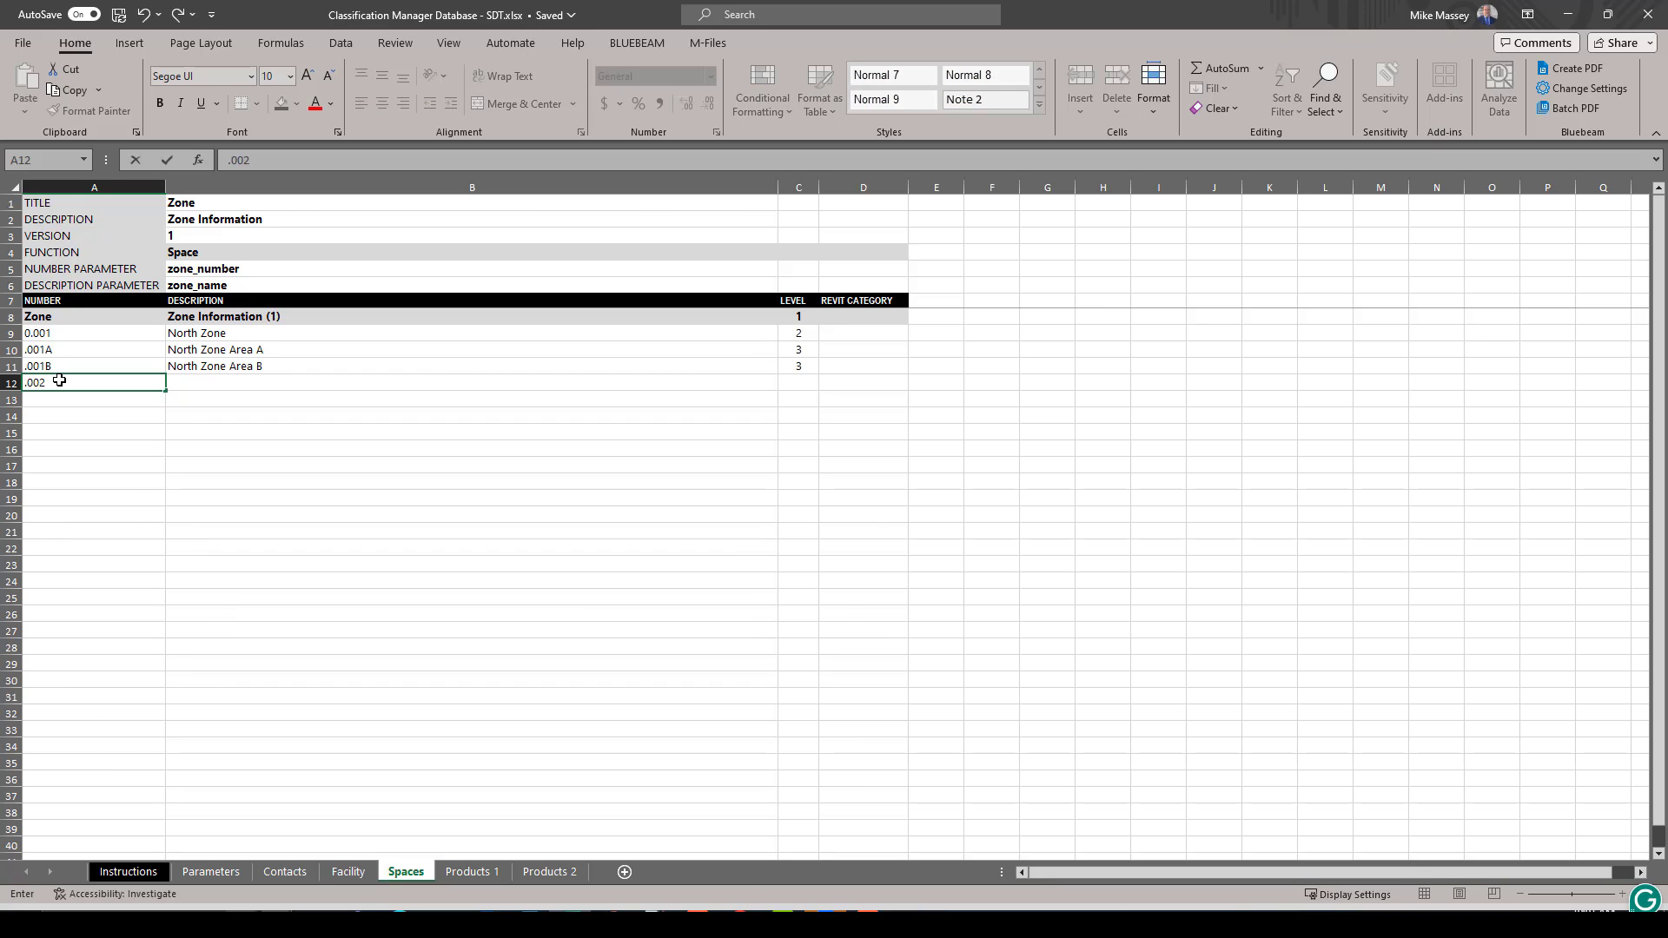
key("Tab")
type("We")
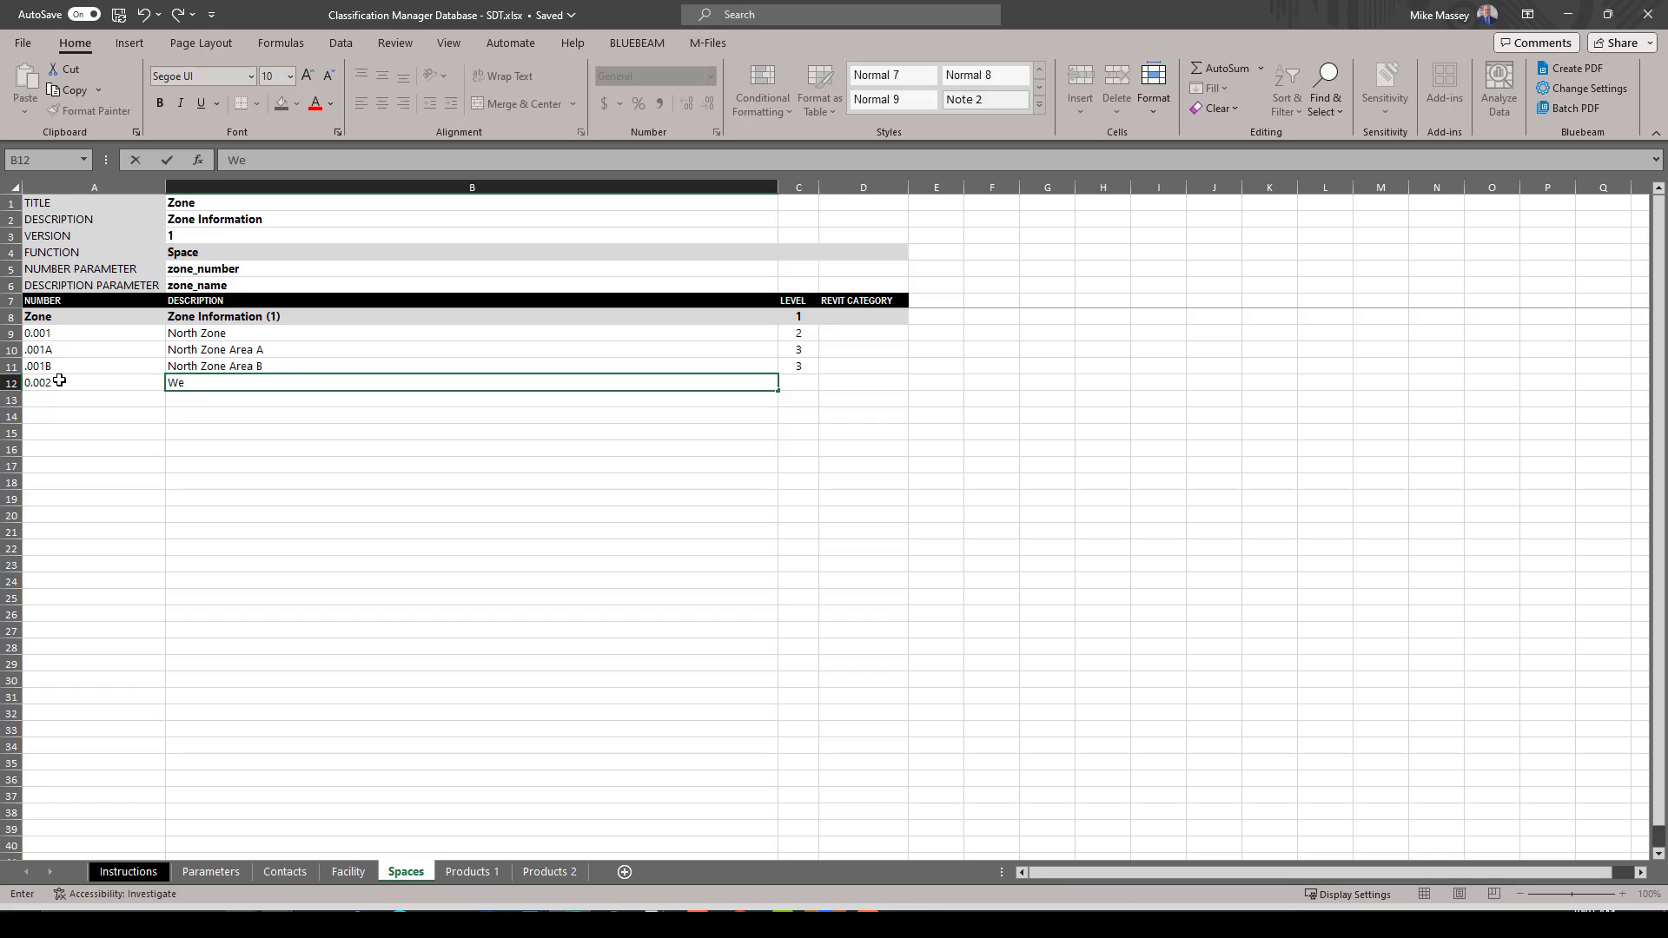
type("st Zone")
left_click(800, 383)
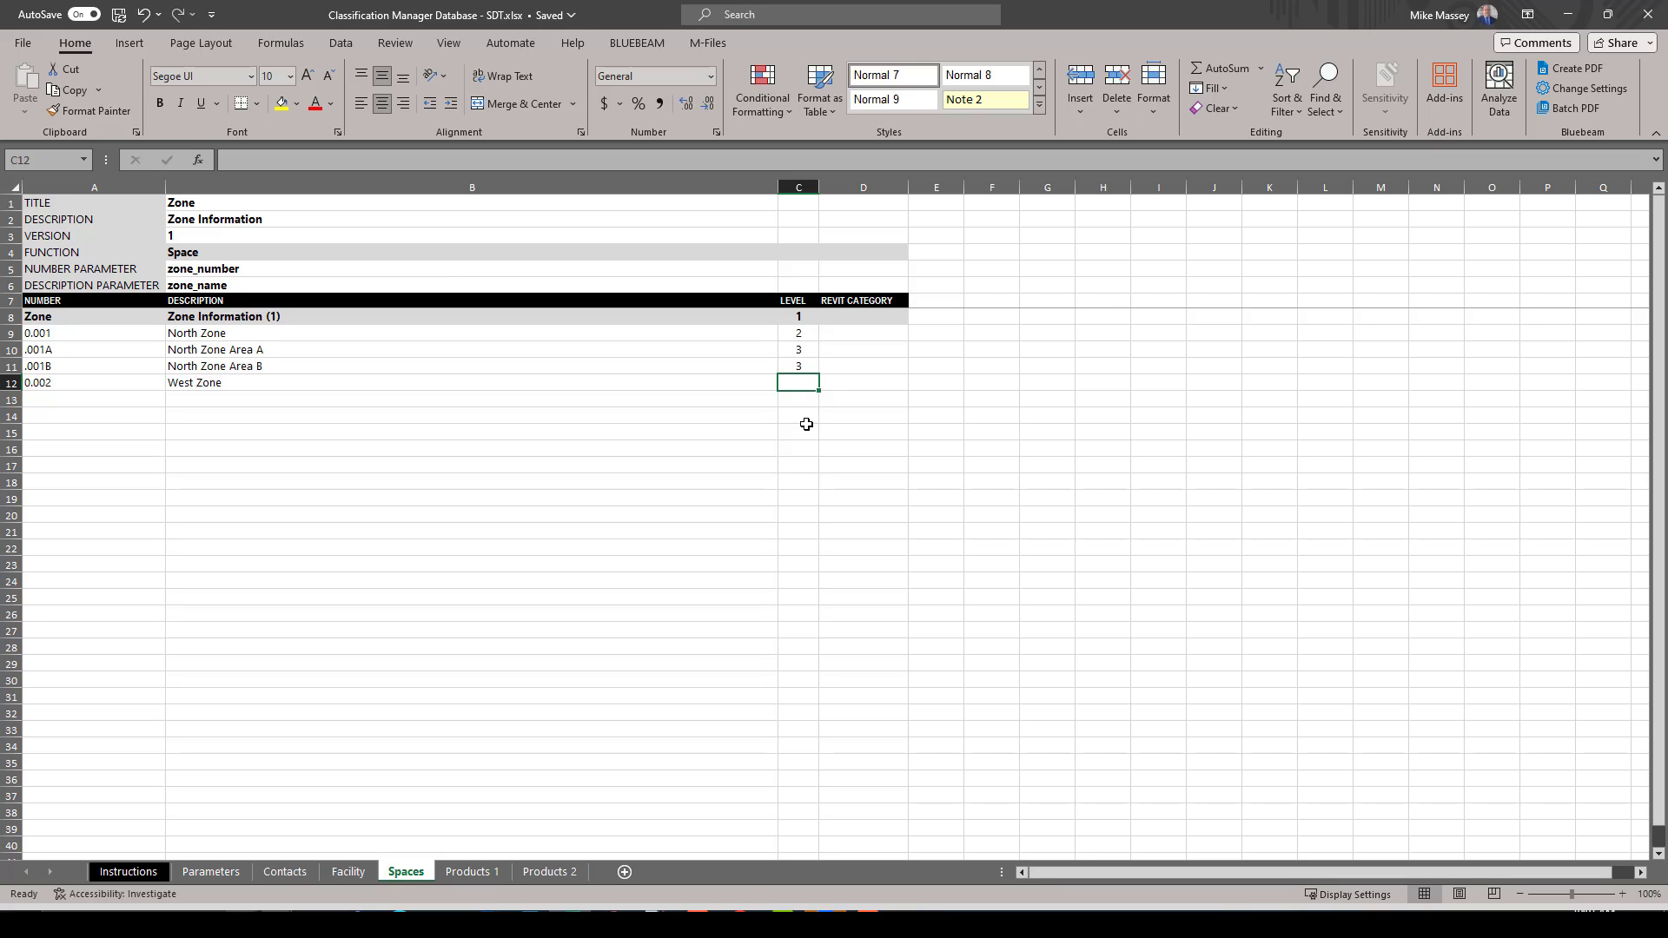
type("2")
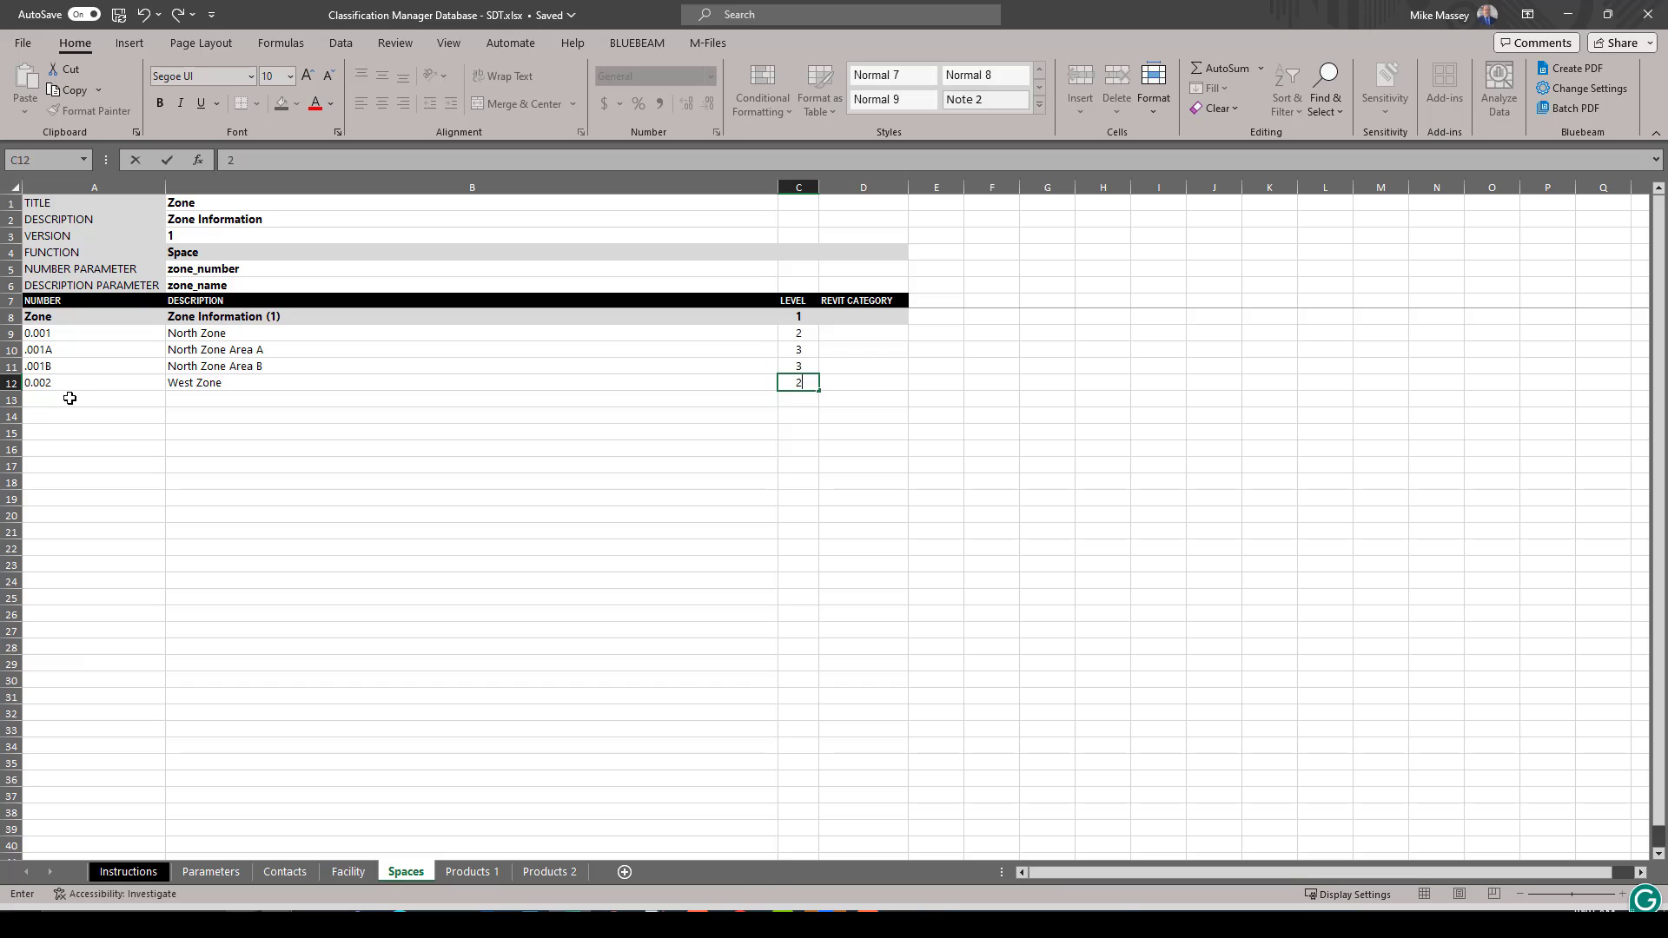
Add a classification in row 13 with number .002A, description West Zone Area A and level 3
left_click(69, 398)
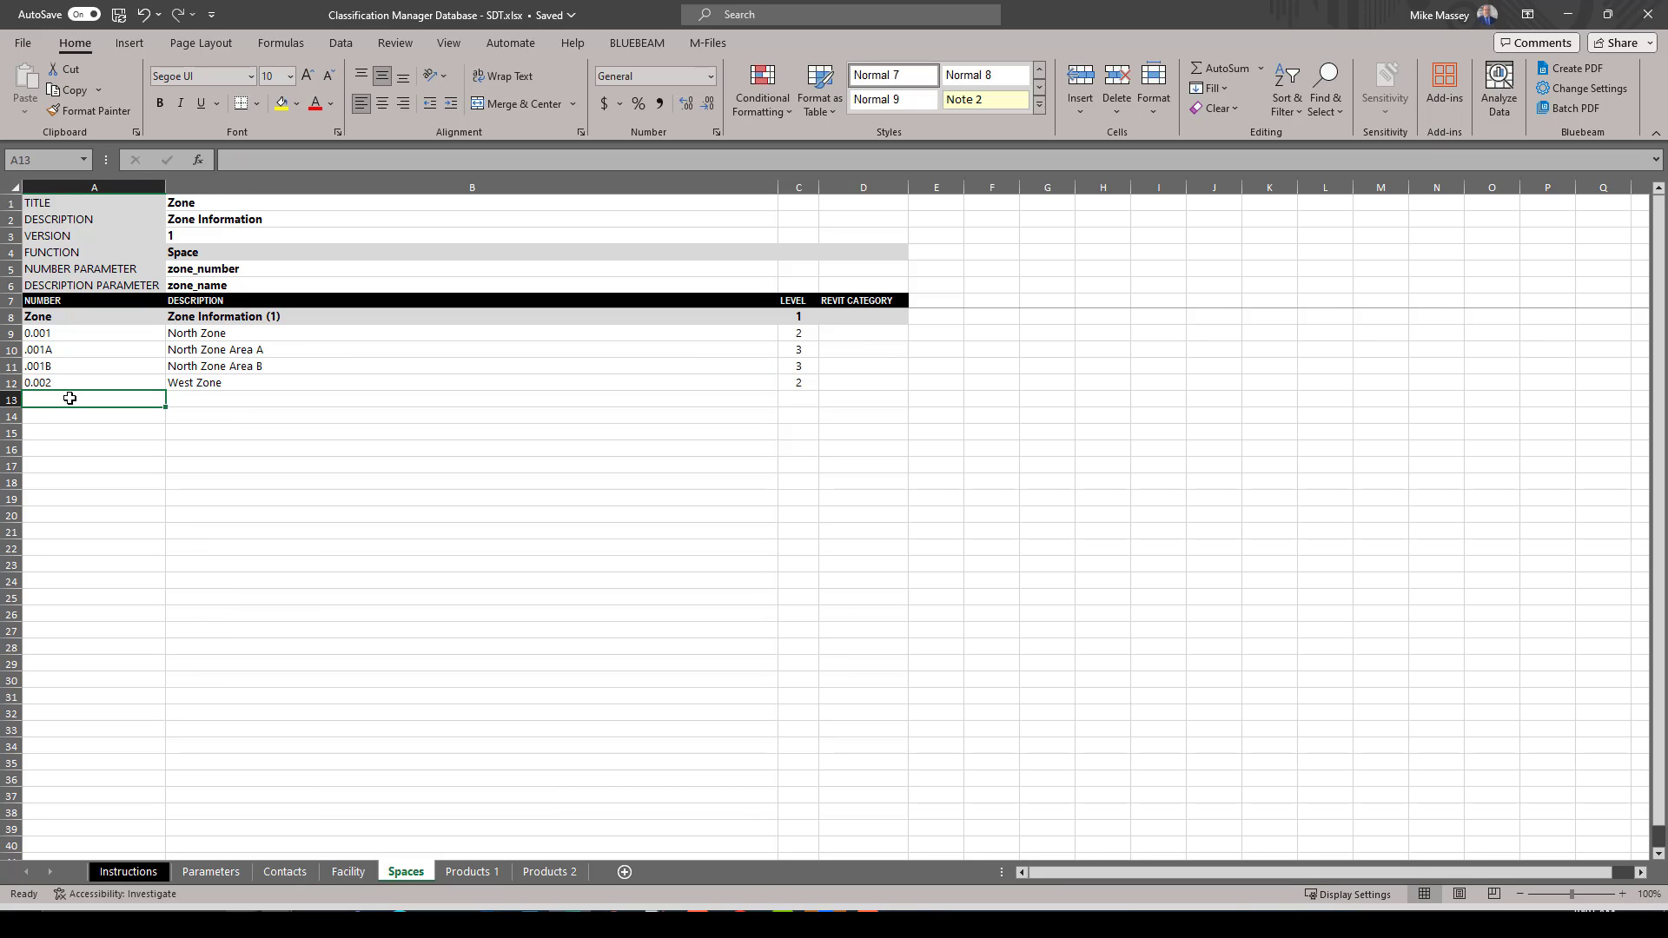
type(".002")
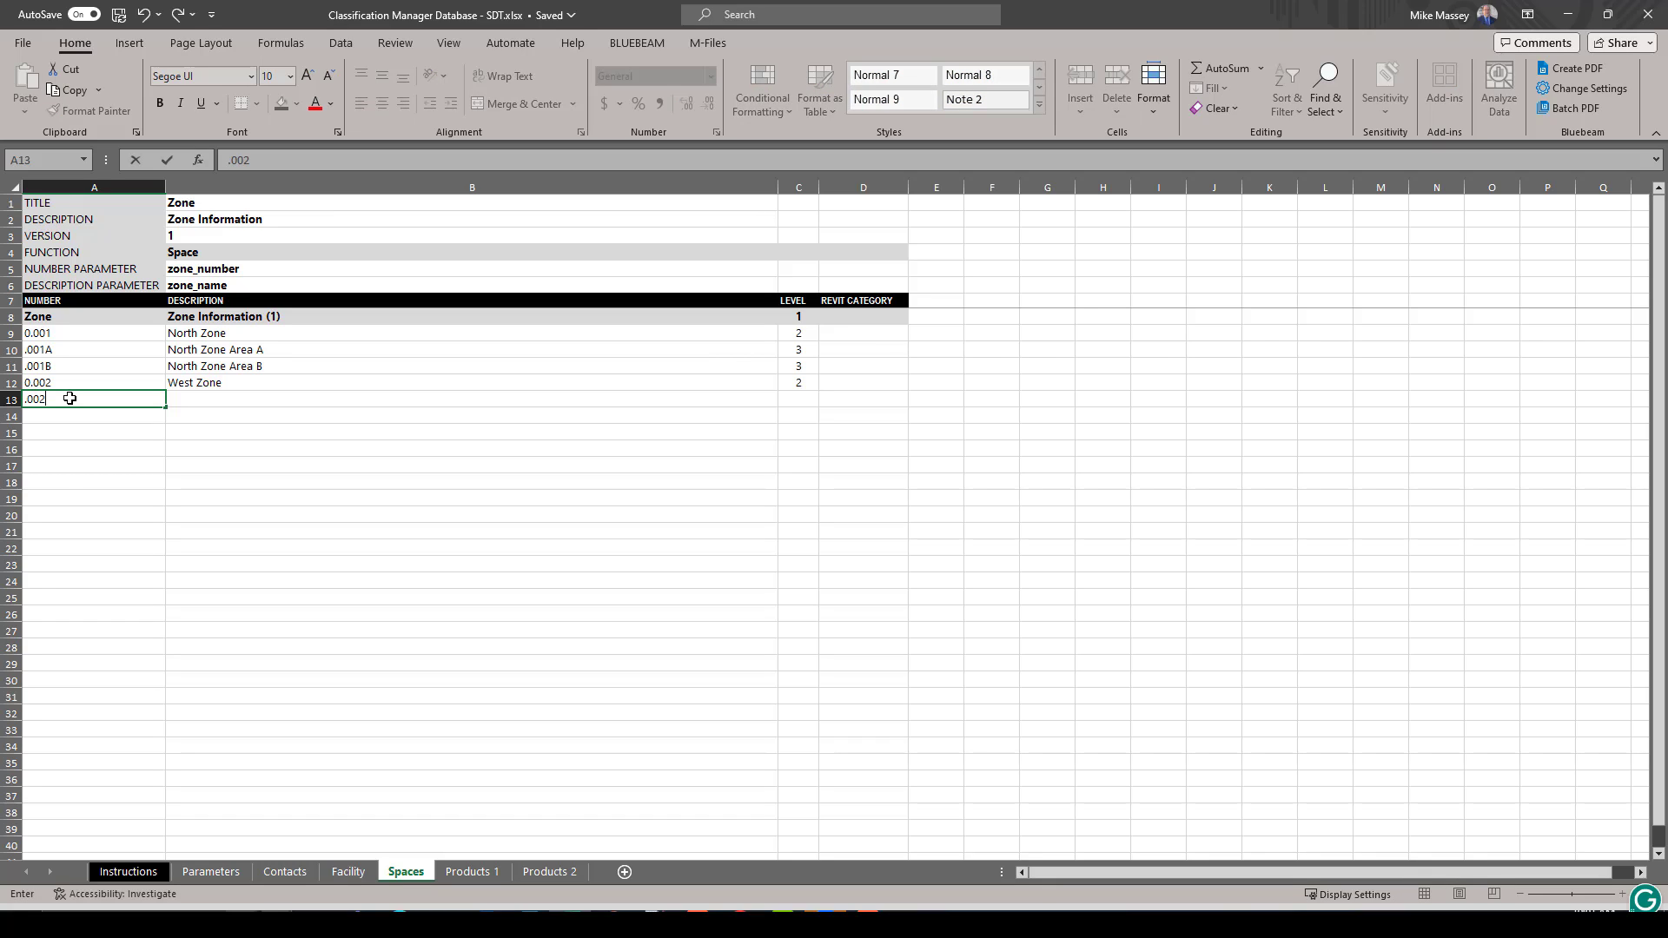
type("A")
left_click(184, 397)
type("West Zone")
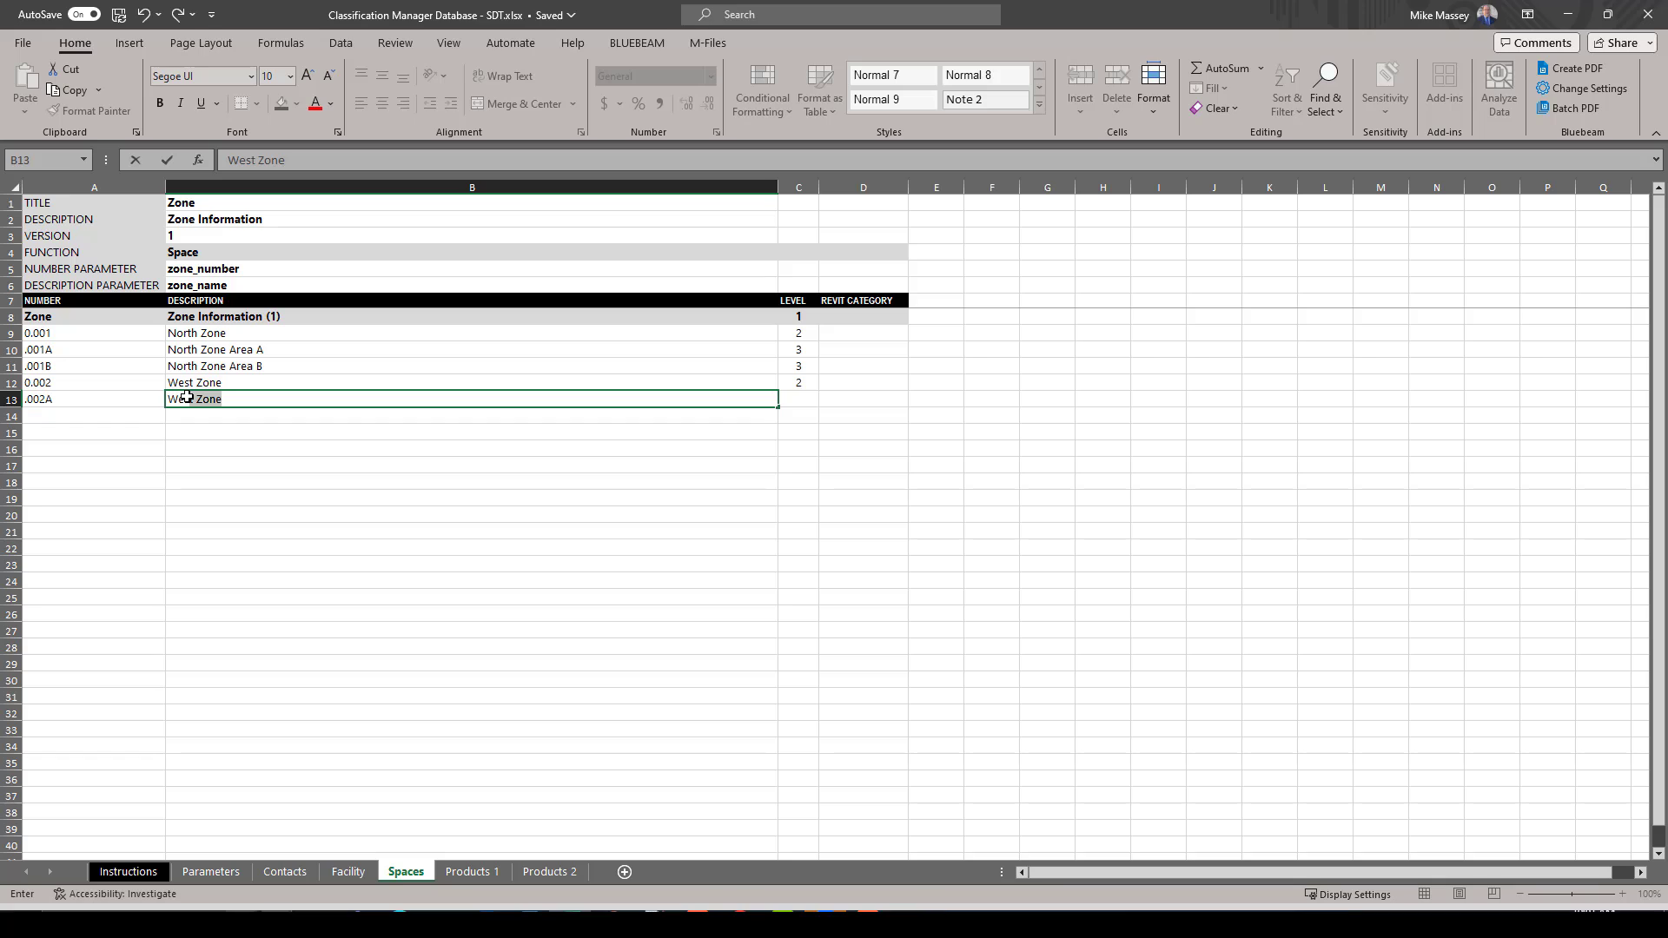
type(" Area A")
left_click(803, 398)
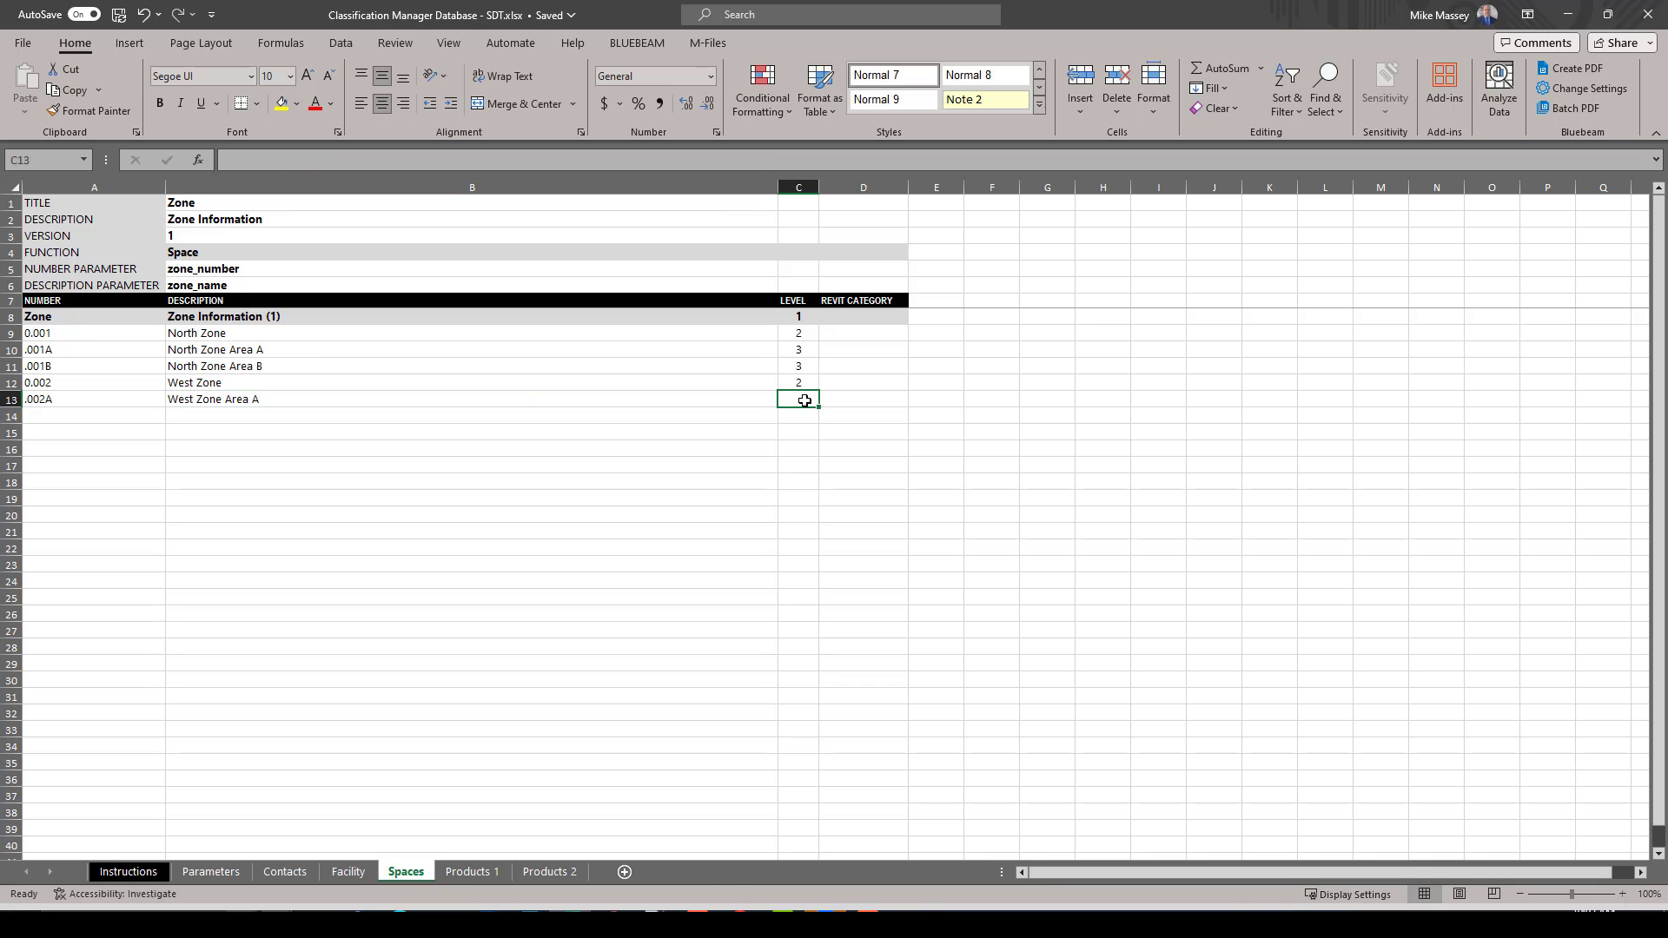
type("3")
Add a classification in row 14 with number .002B, description West Zone Area B and level 3
left_click(51, 413)
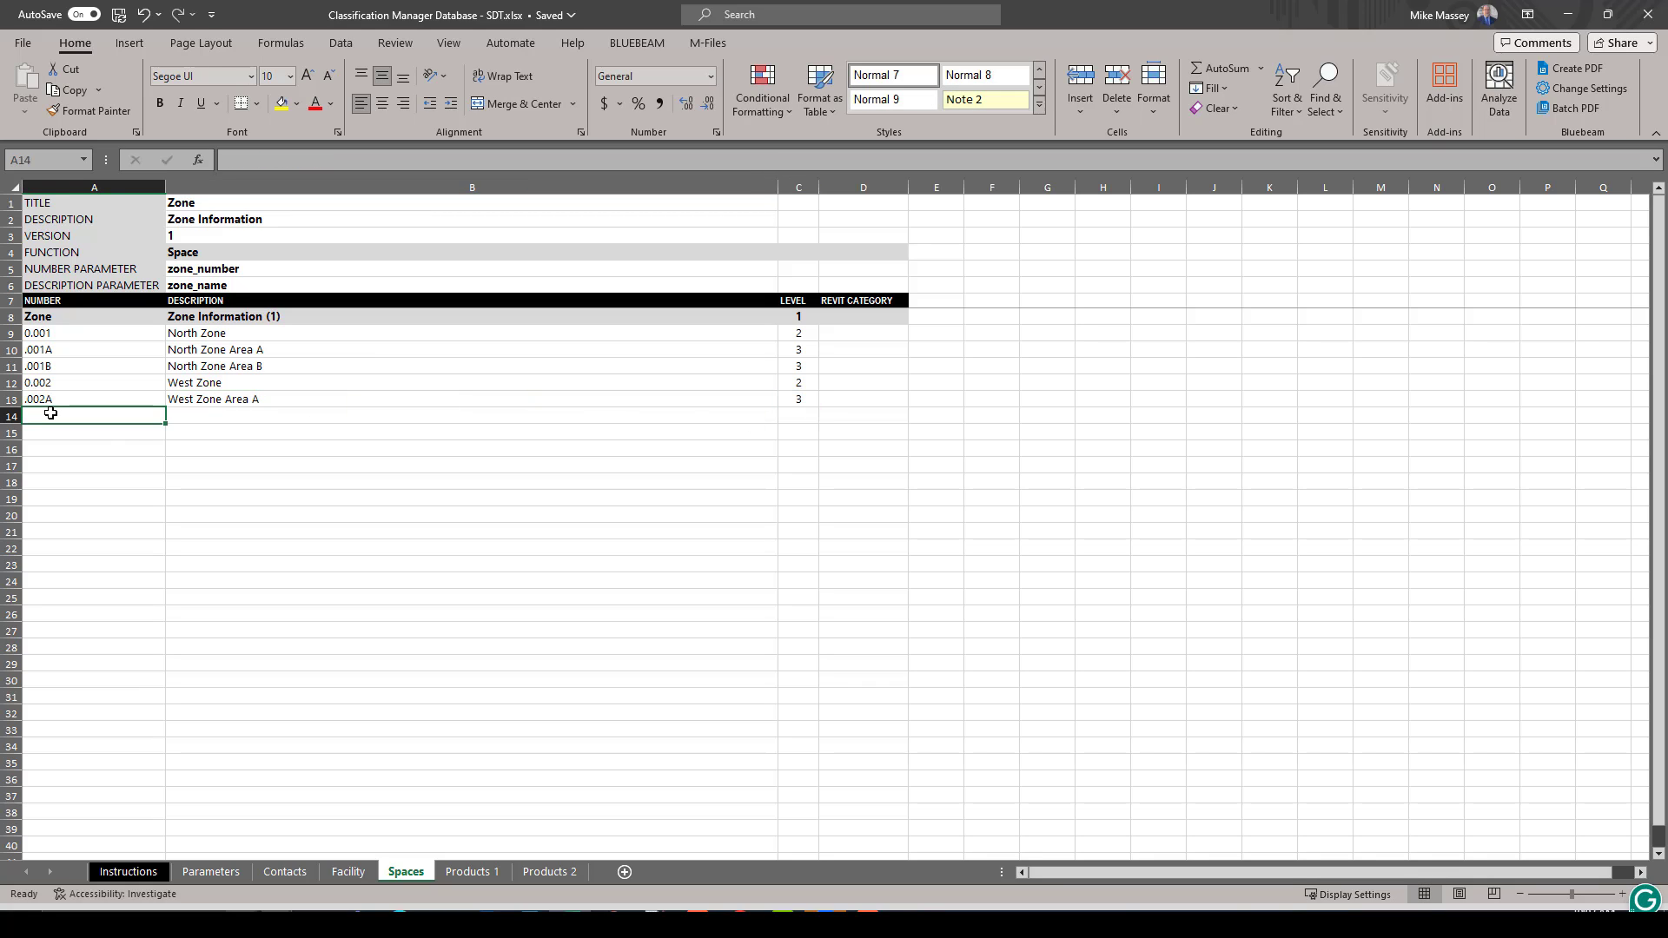
type(".002B")
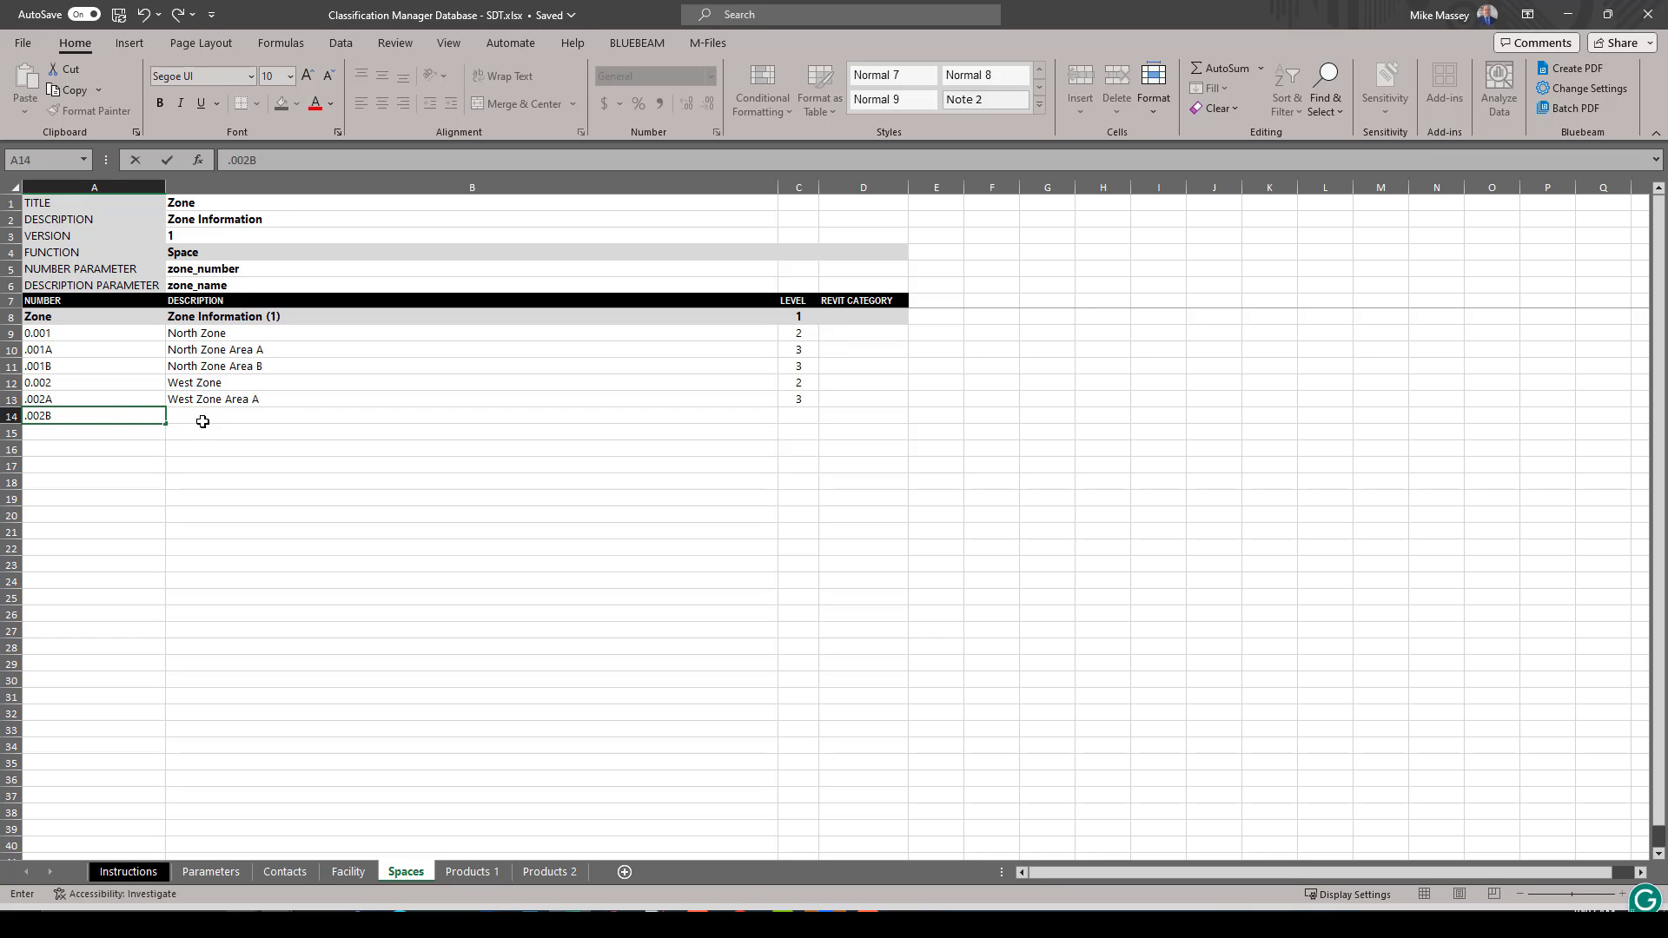
left_click(195, 414)
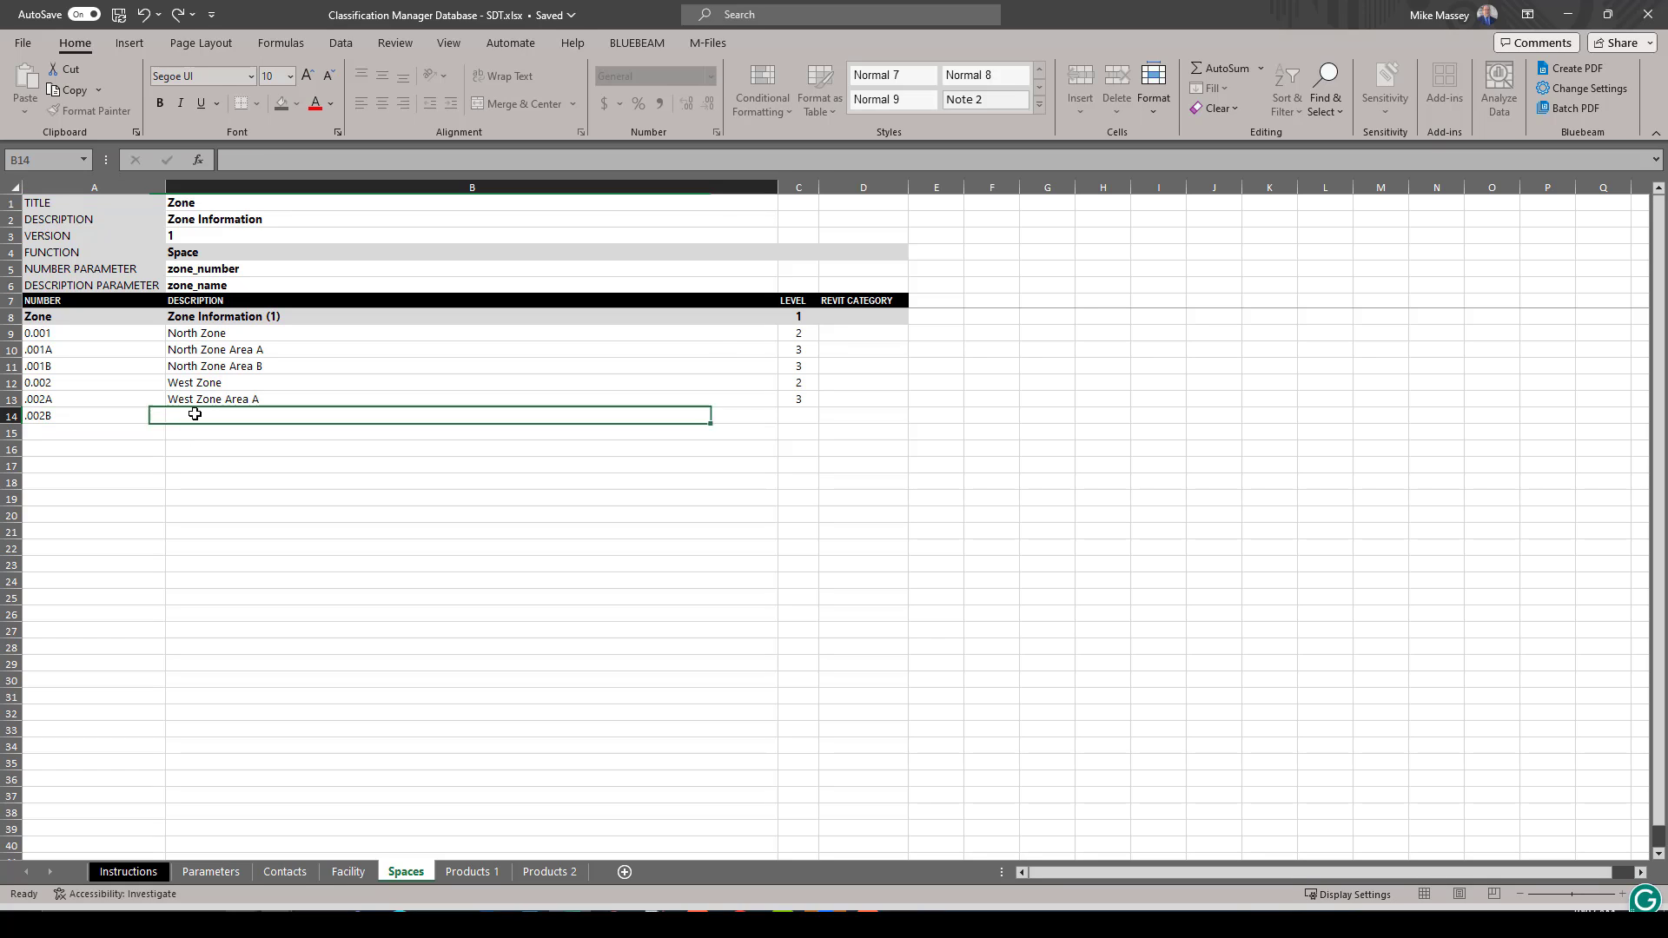
type("West Zone Area B")
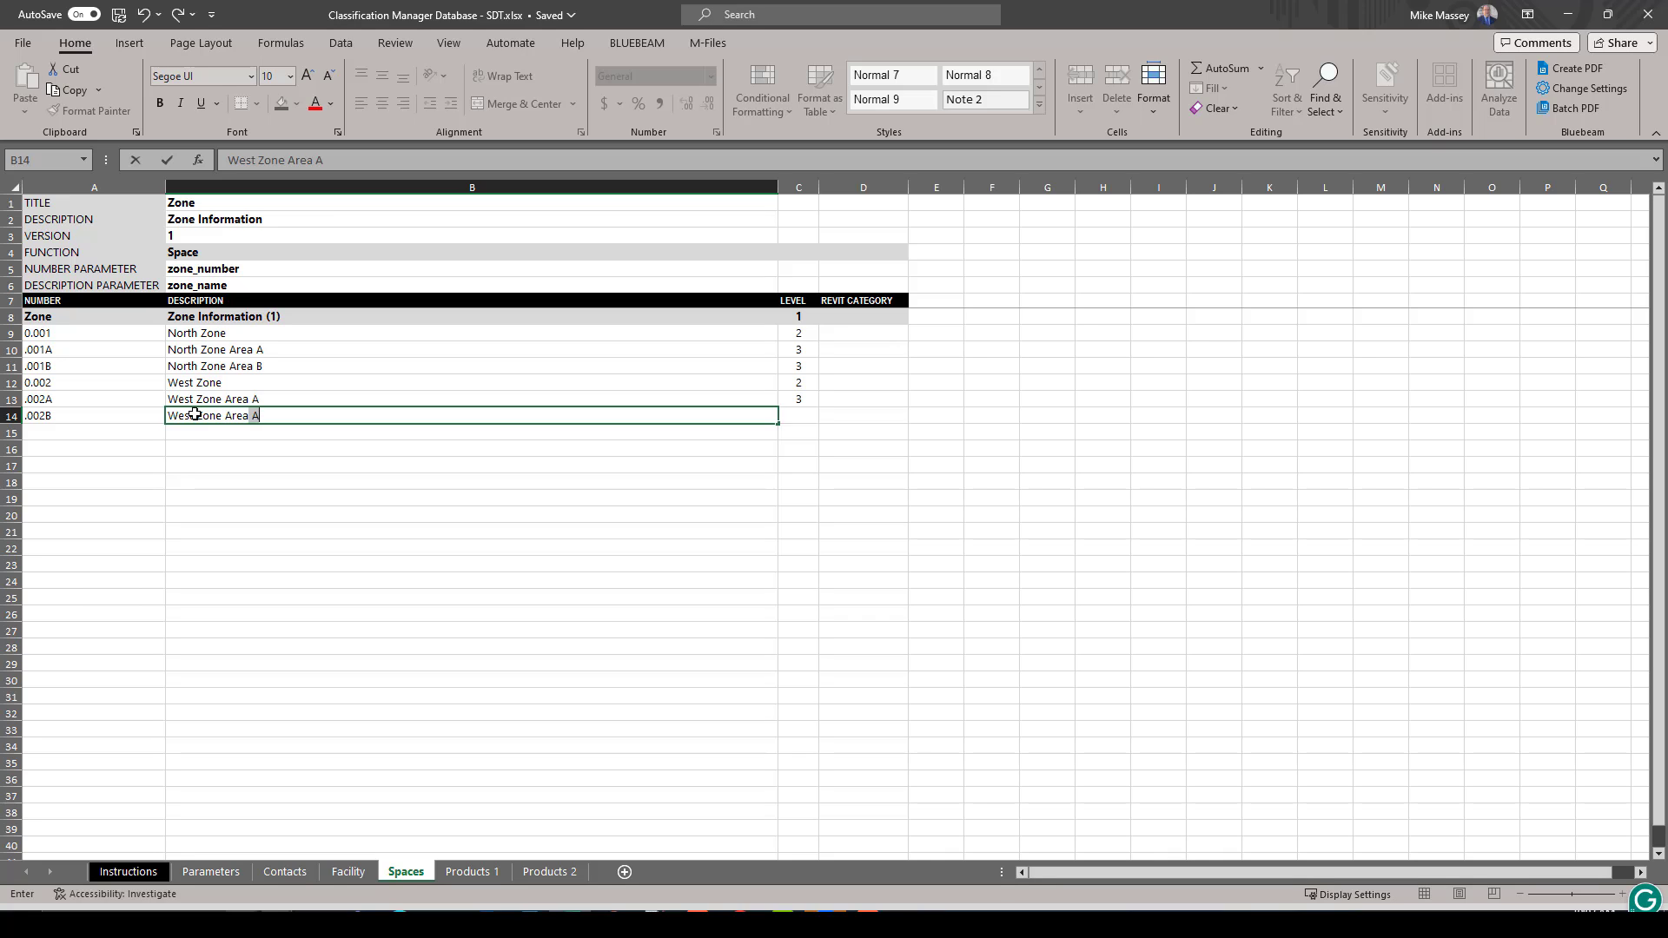
key("Tab")
key("Tab")
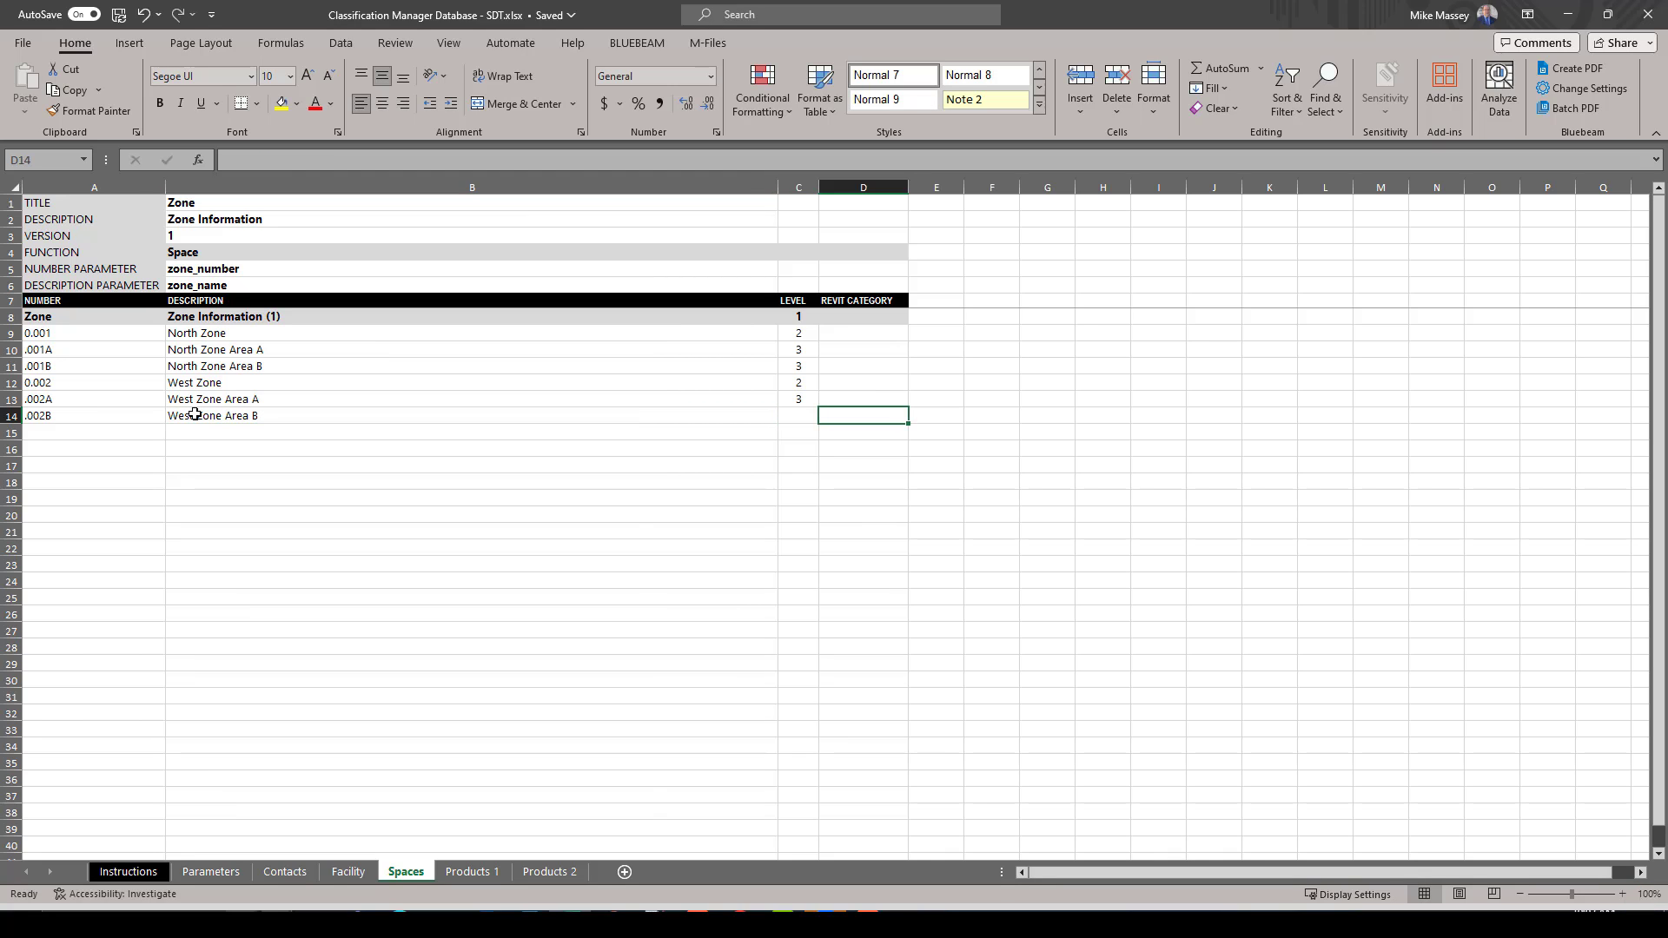
left_click(789, 418)
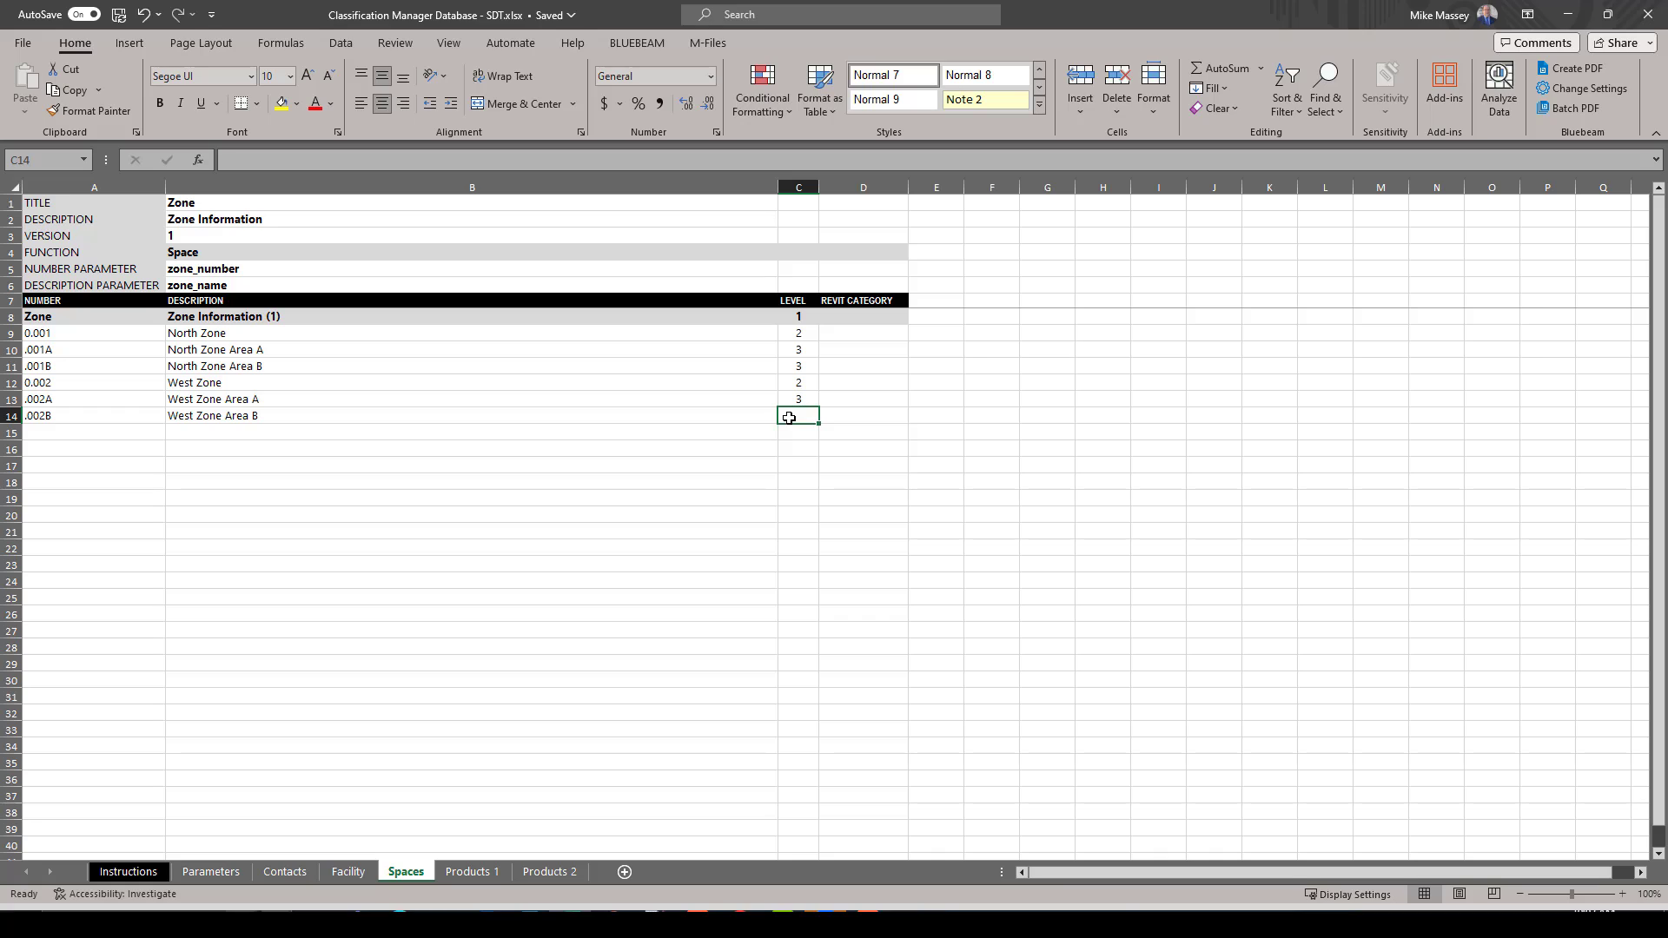
type("3")
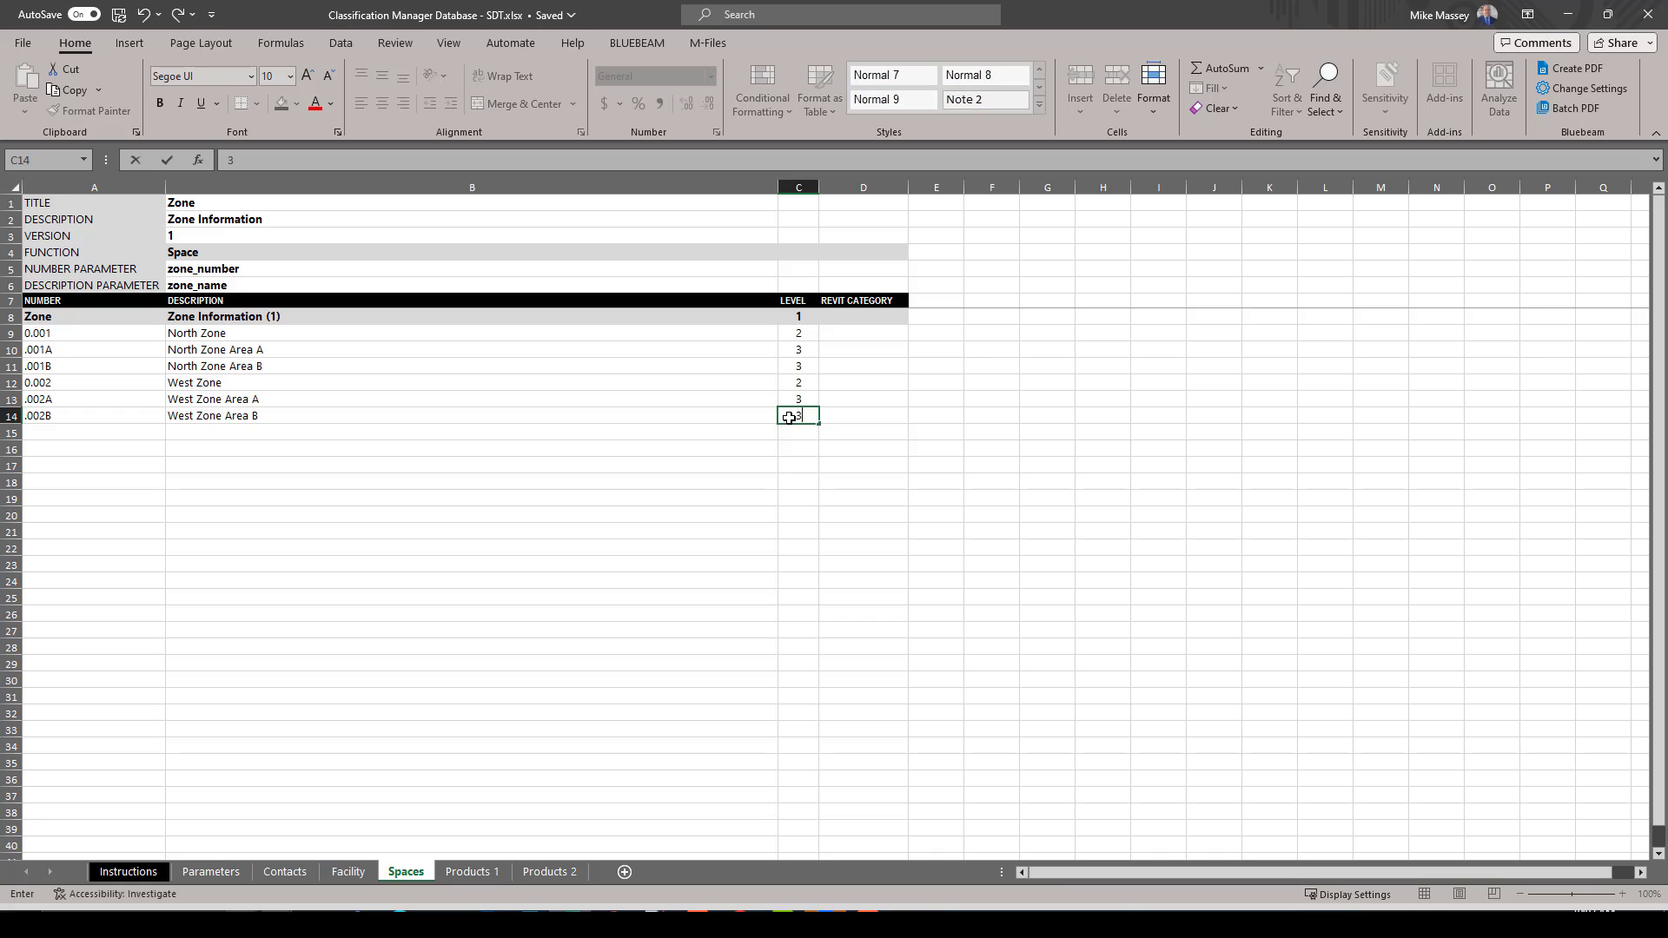
Find the Spaces entry in the Revit family category codes on the Instructions worksheet and copy its code -2003600
left_click(857, 339)
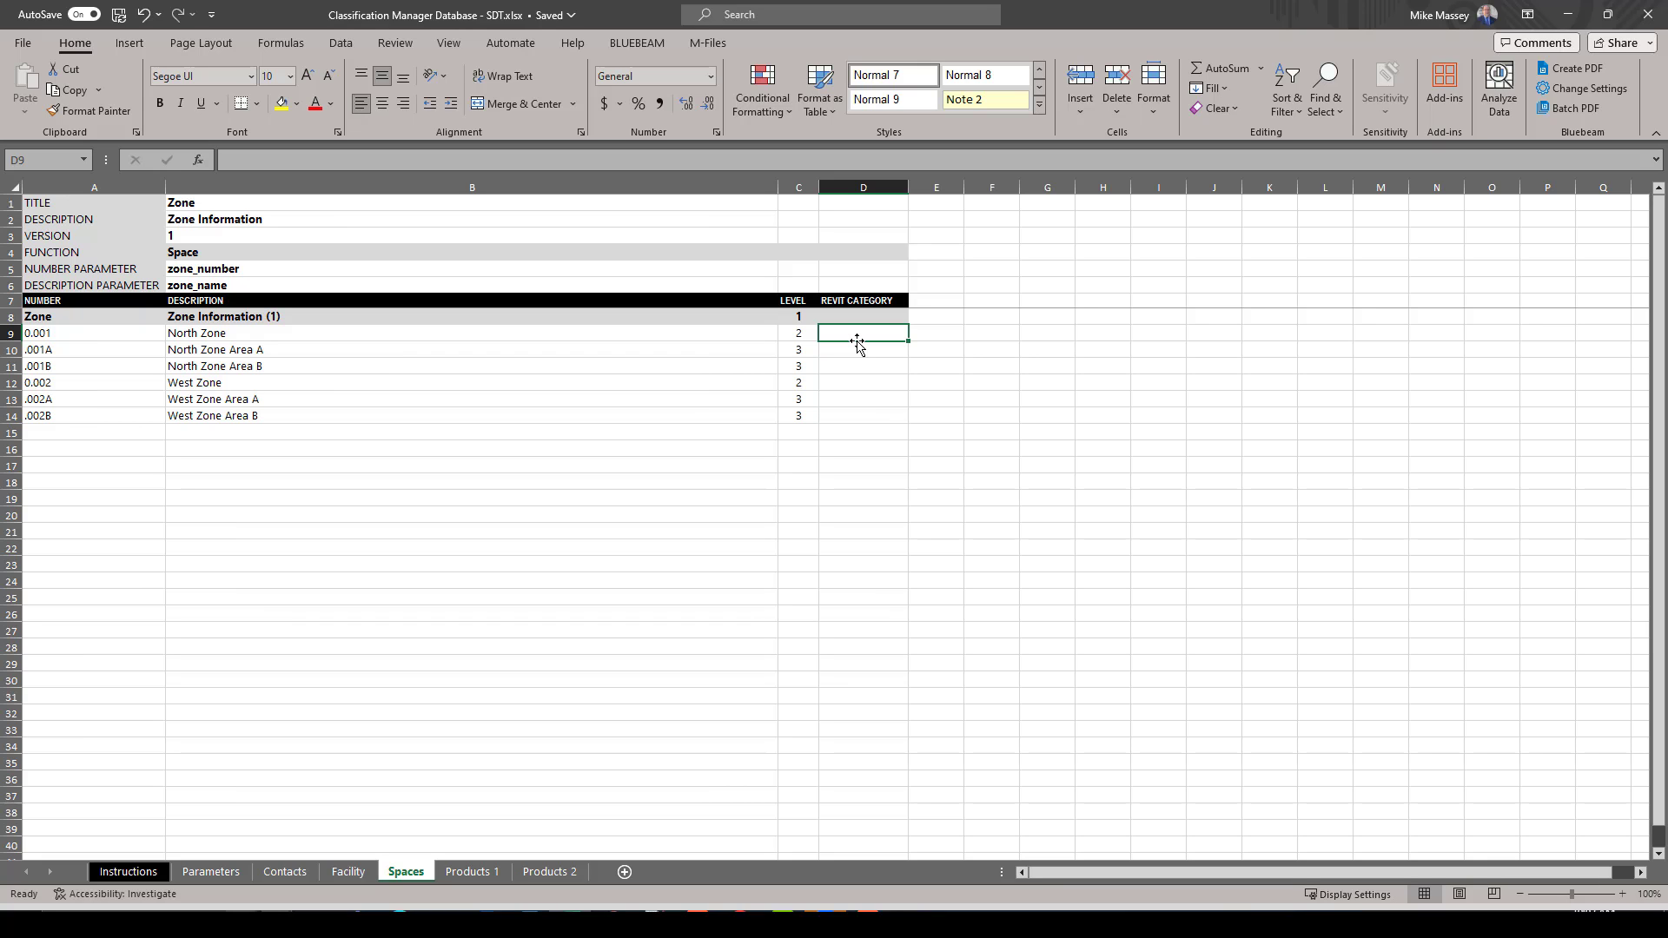
left_click(129, 872)
scroll(209, 650, "down", 3)
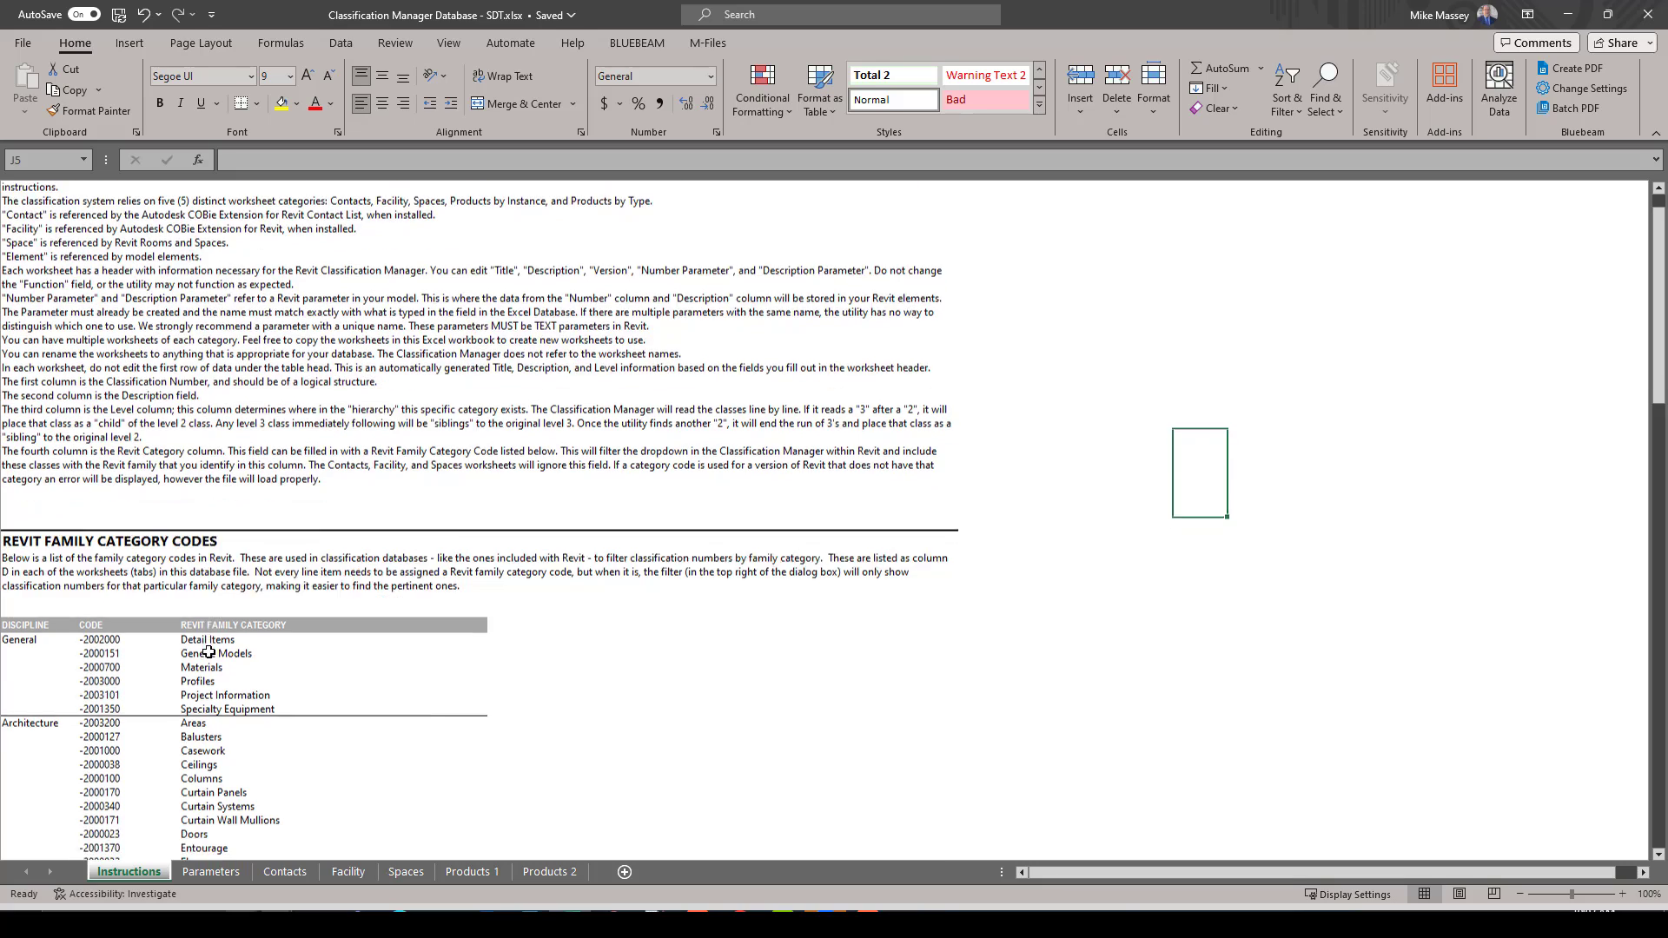
scroll(208, 649, "down", 6)
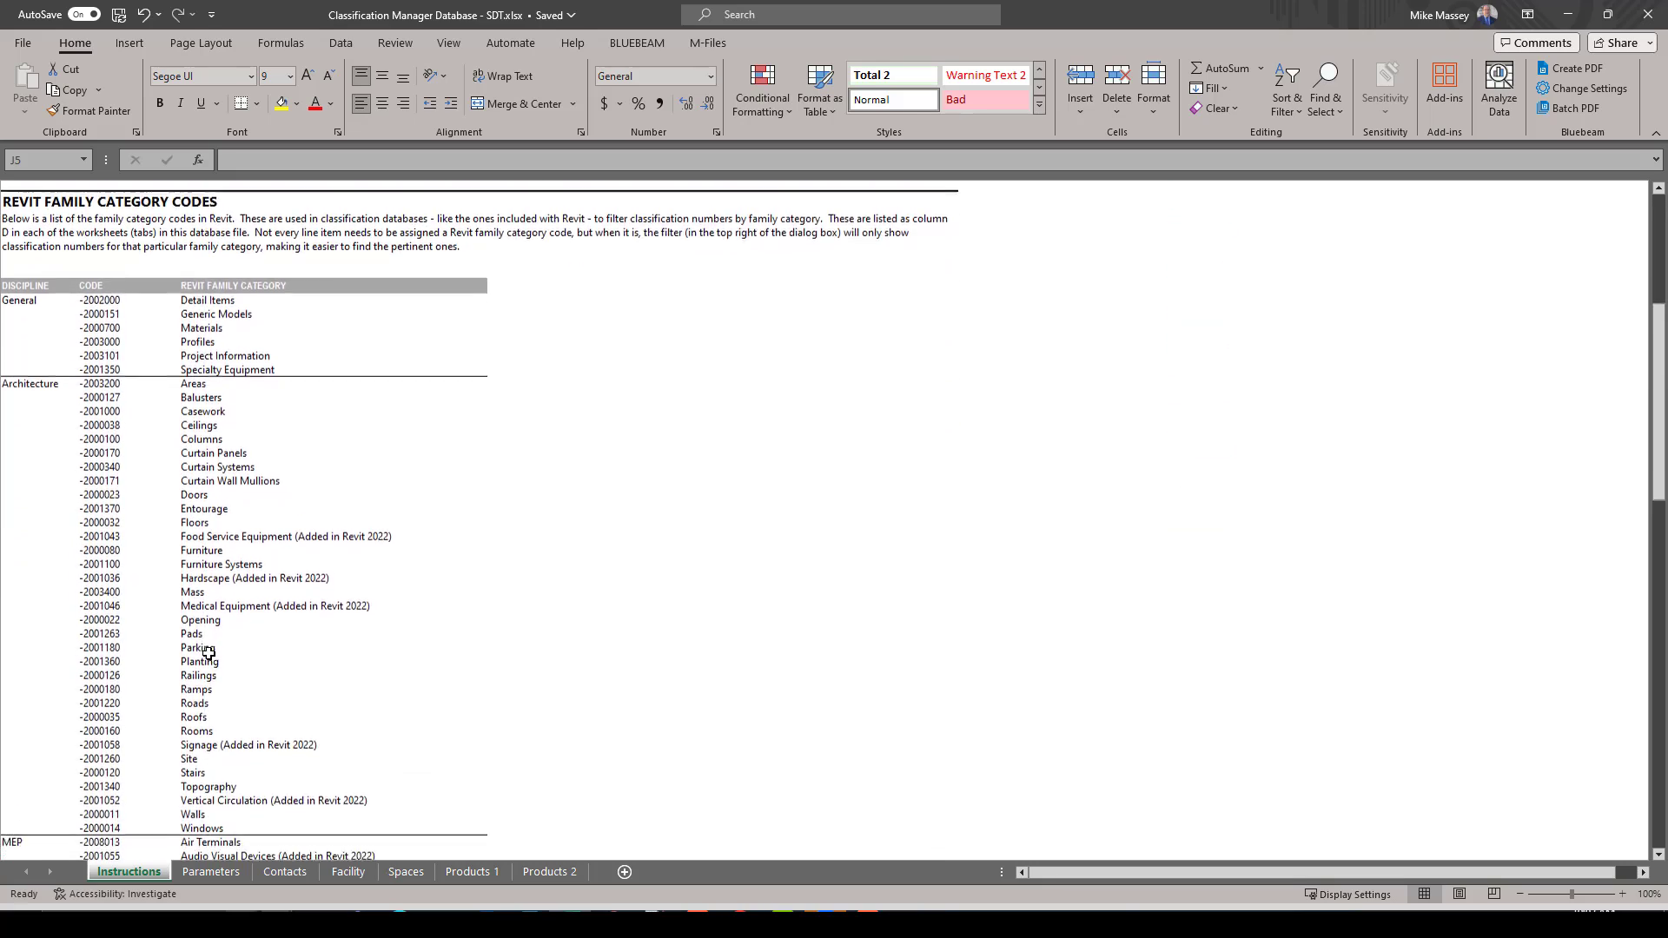
scroll(209, 653, "down", 4)
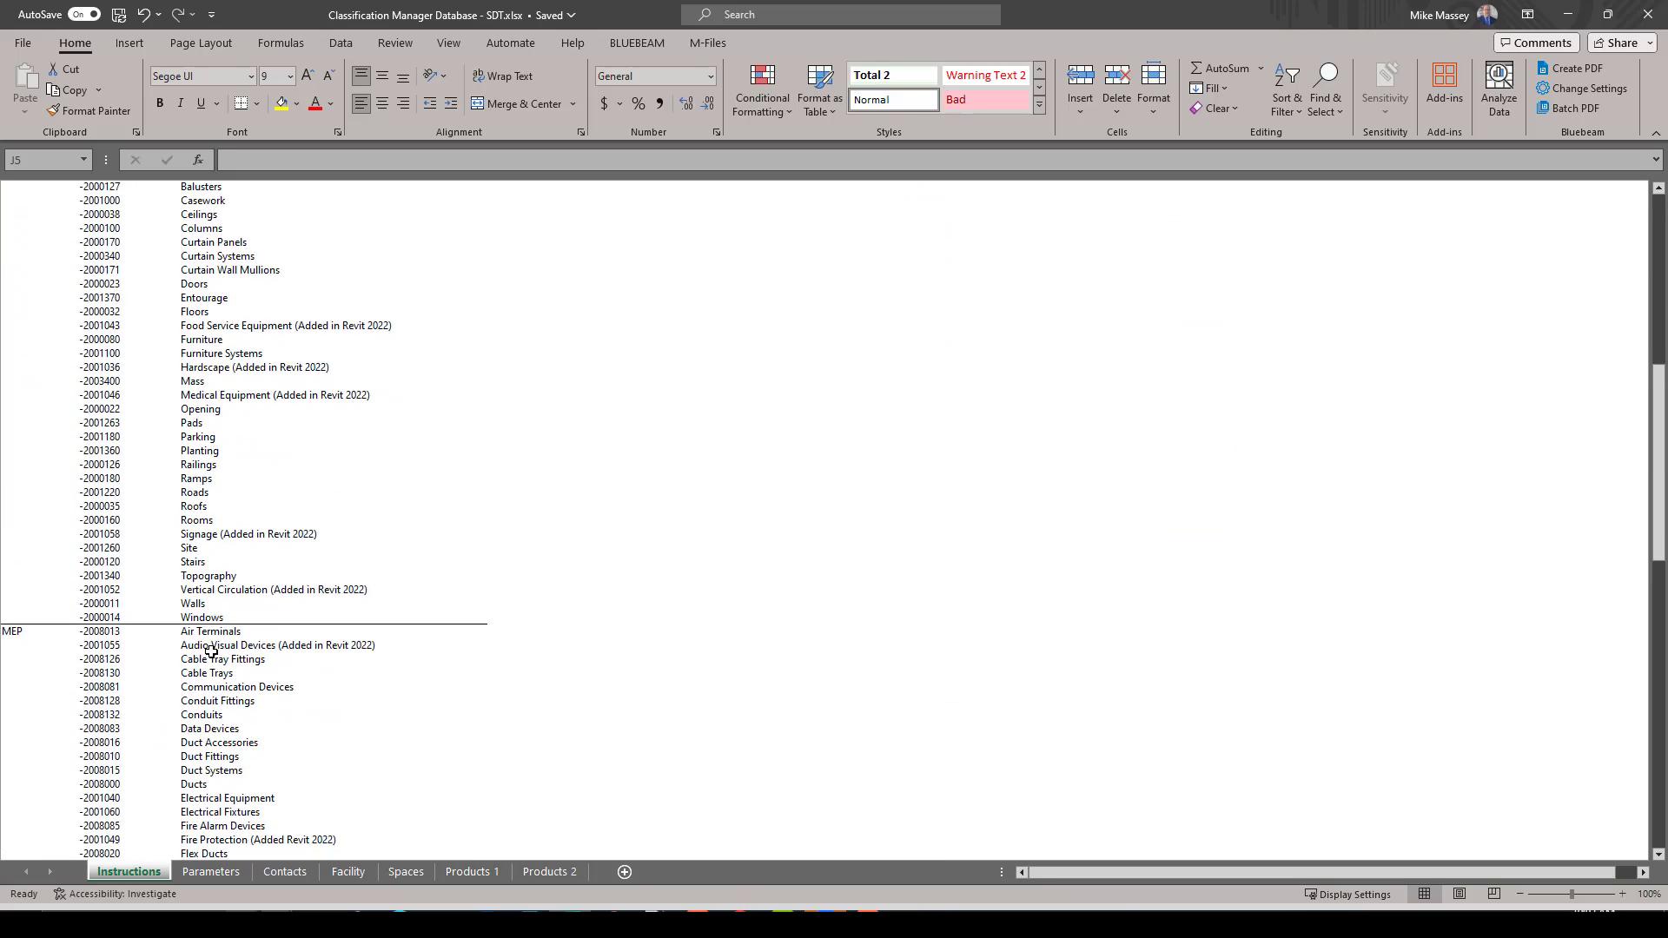
scroll(211, 649, "down", 1)
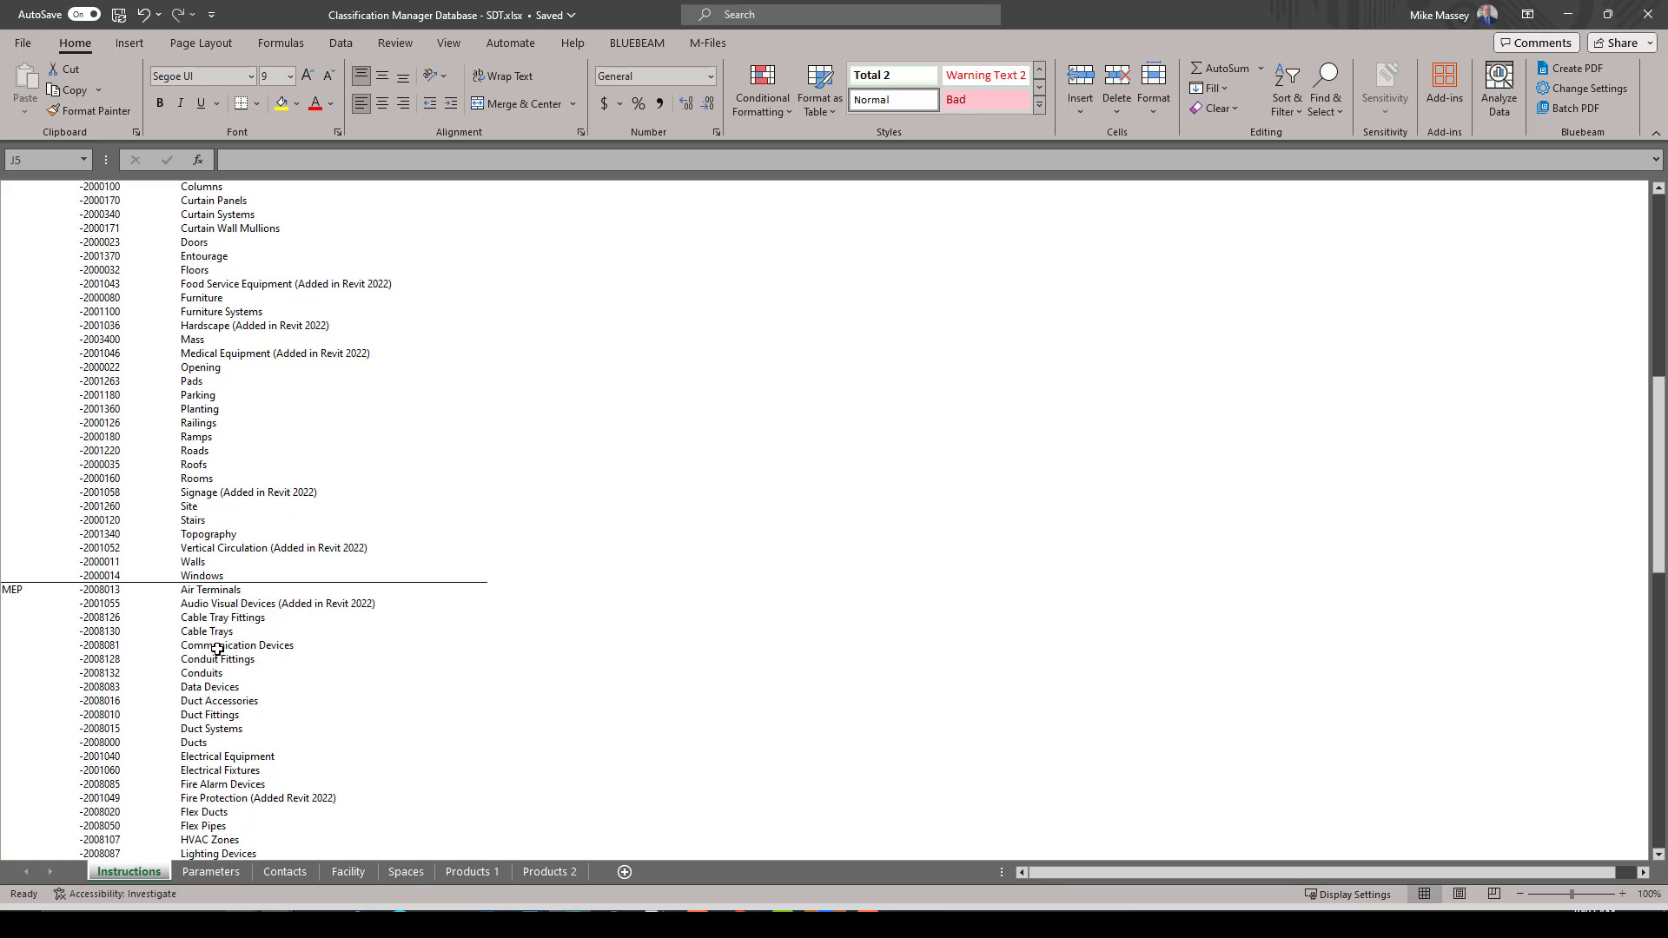
scroll(225, 647, "down", 7)
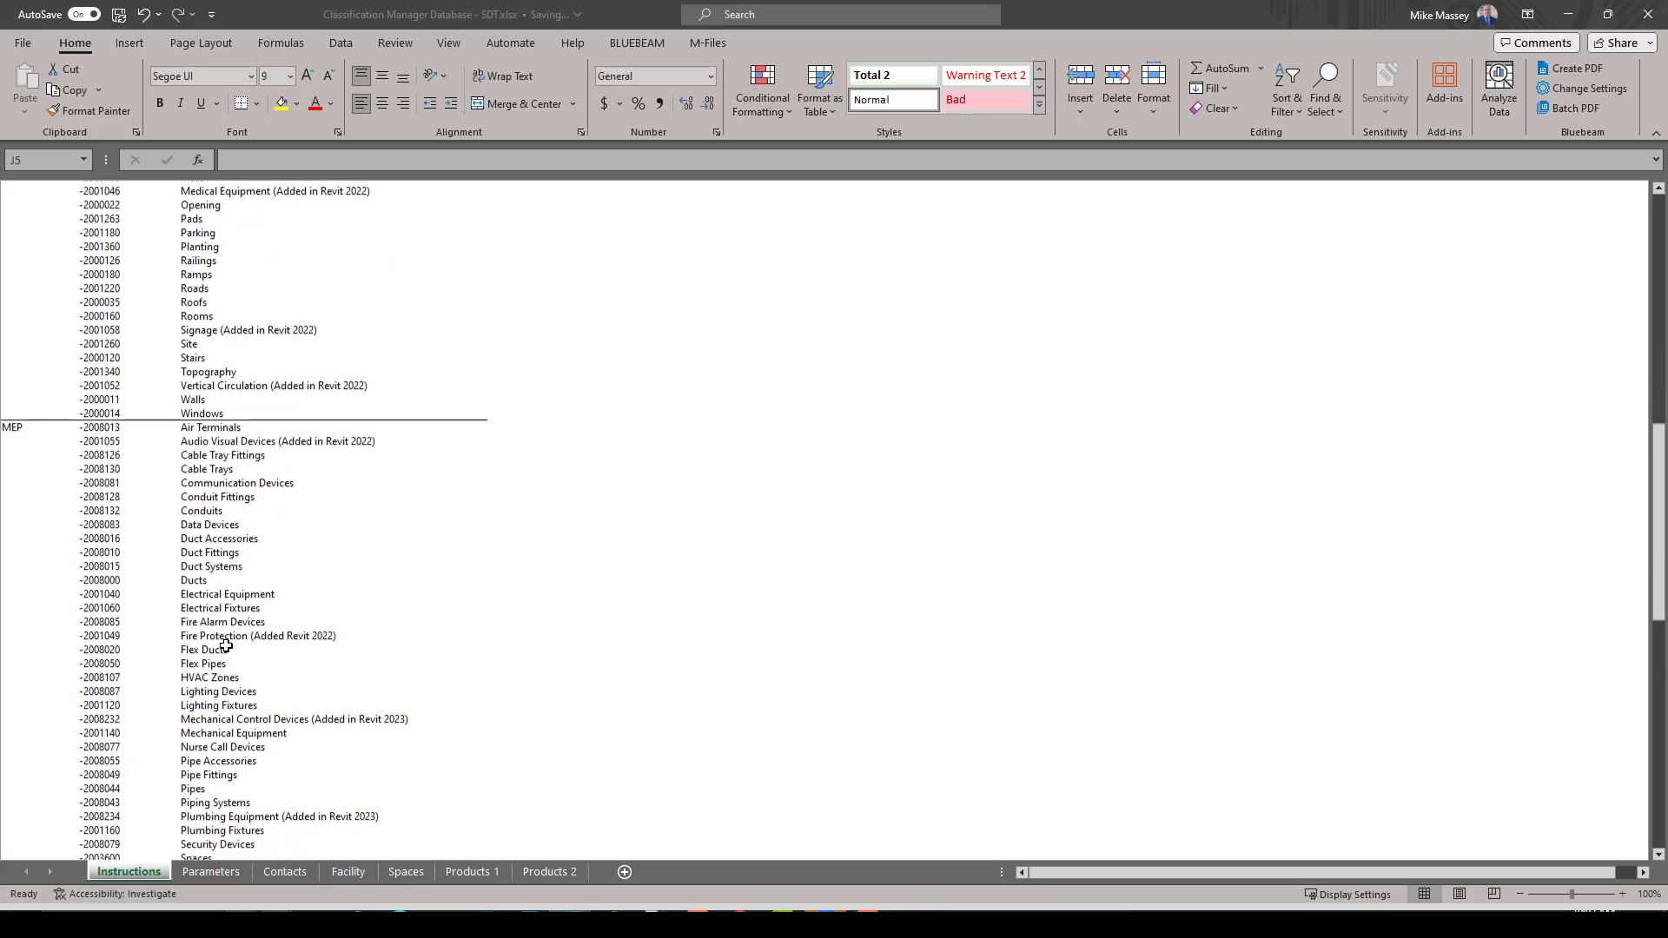
scroll(225, 647, "down", 1)
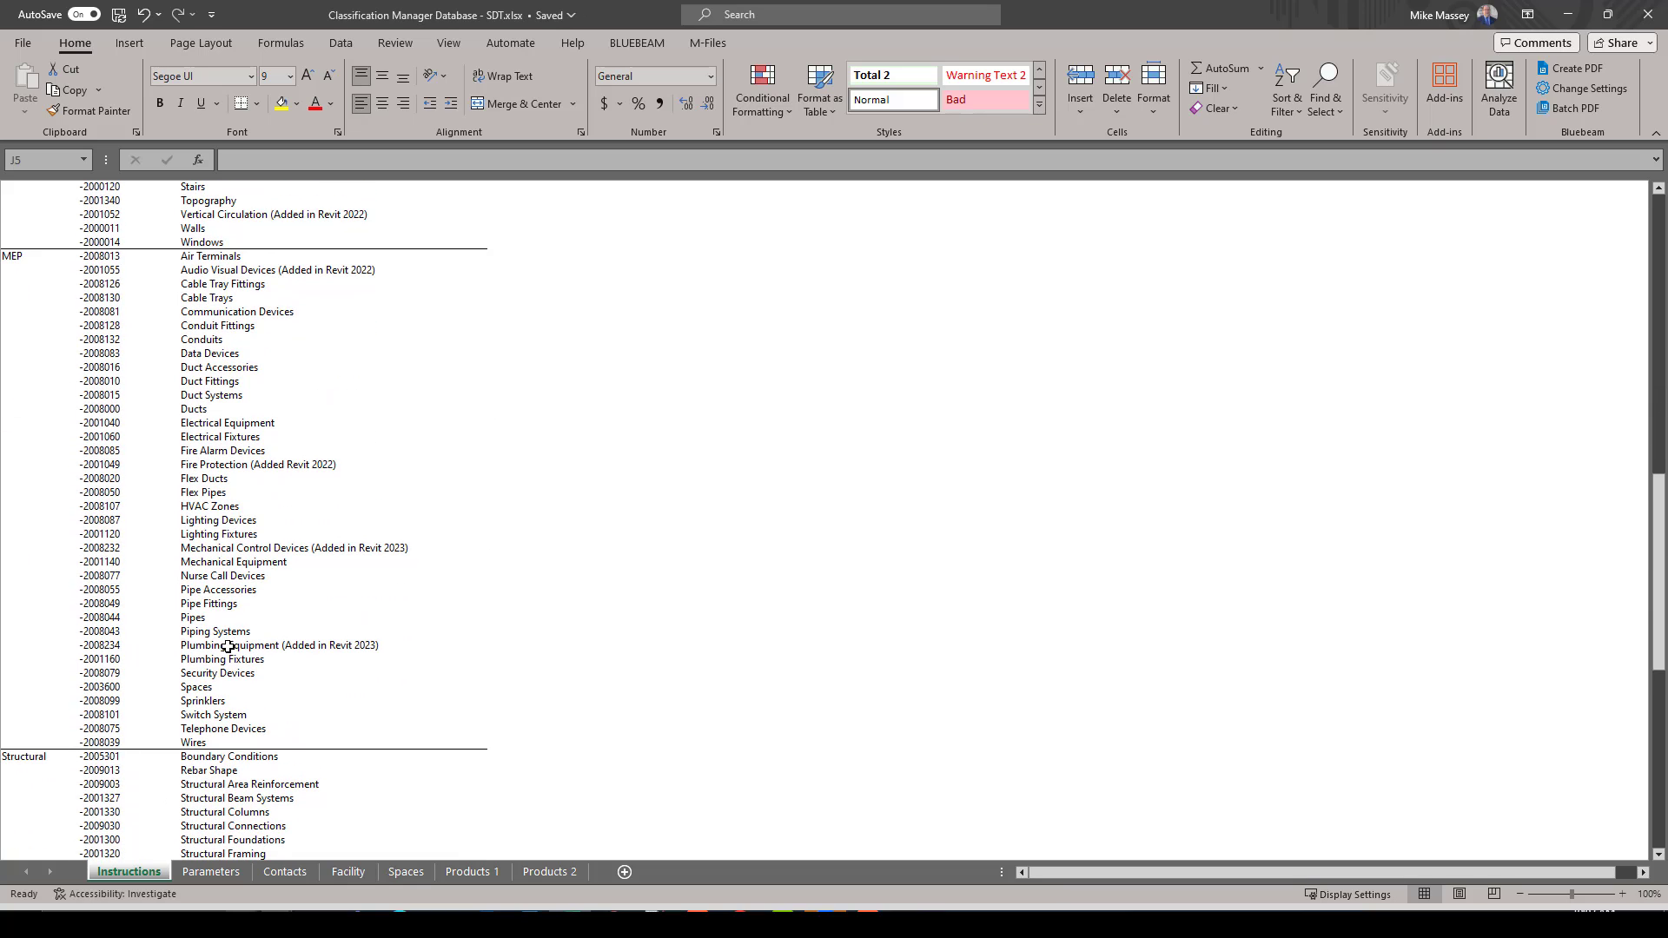
left_click(196, 688)
left_click(107, 687)
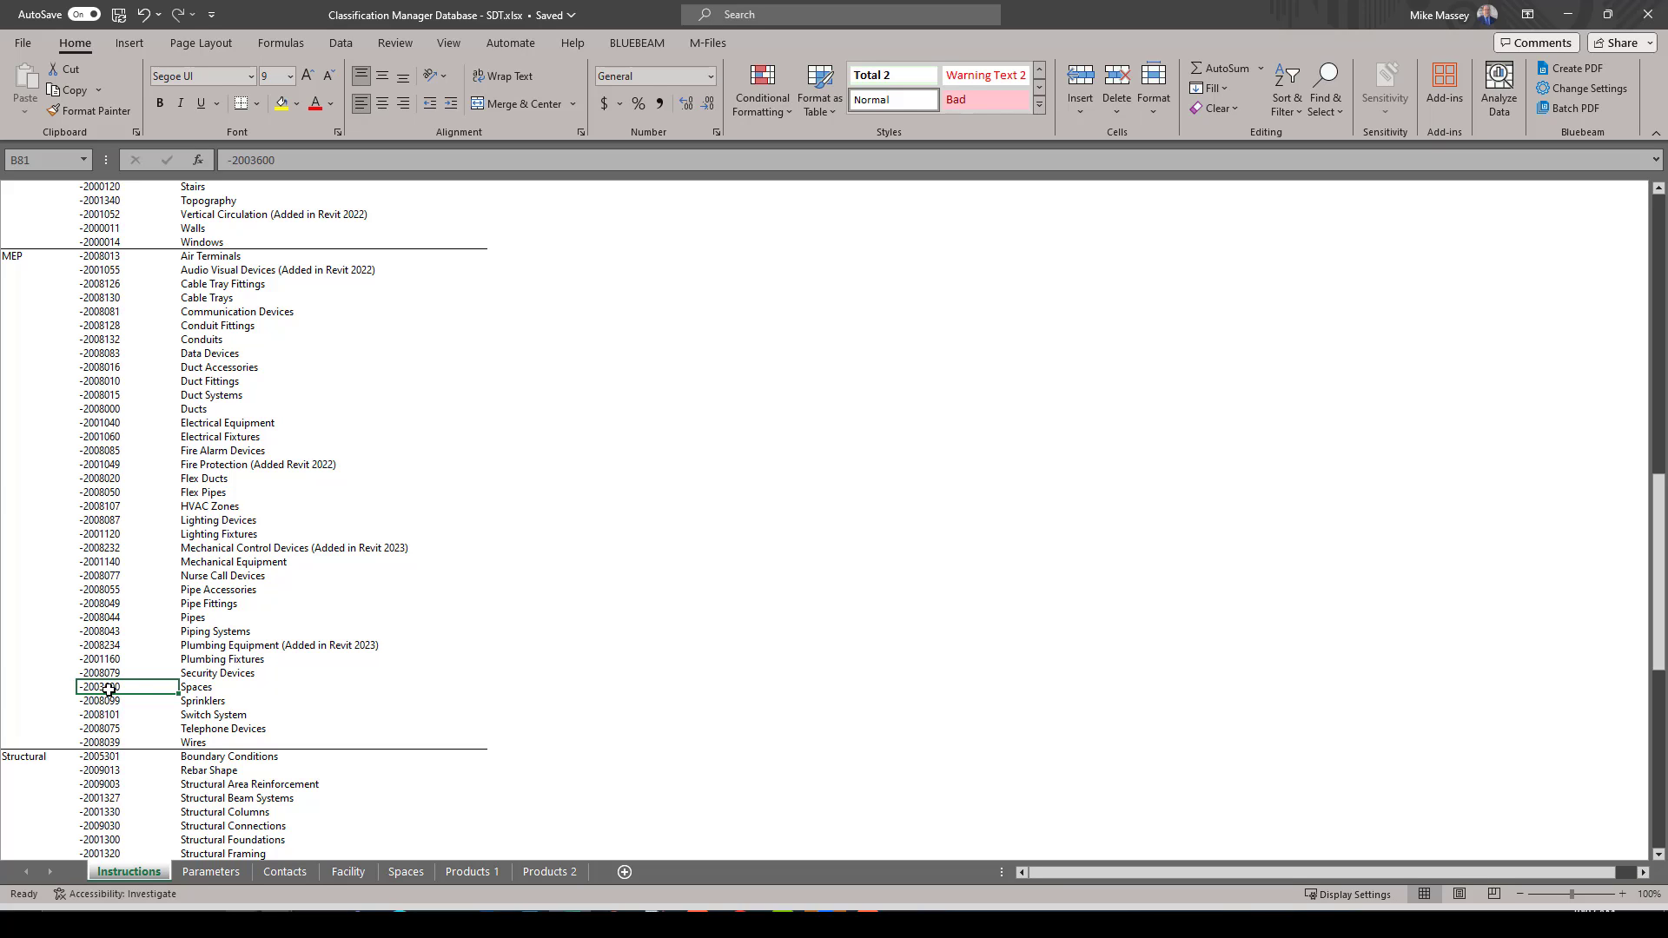
key("ctrl+c")
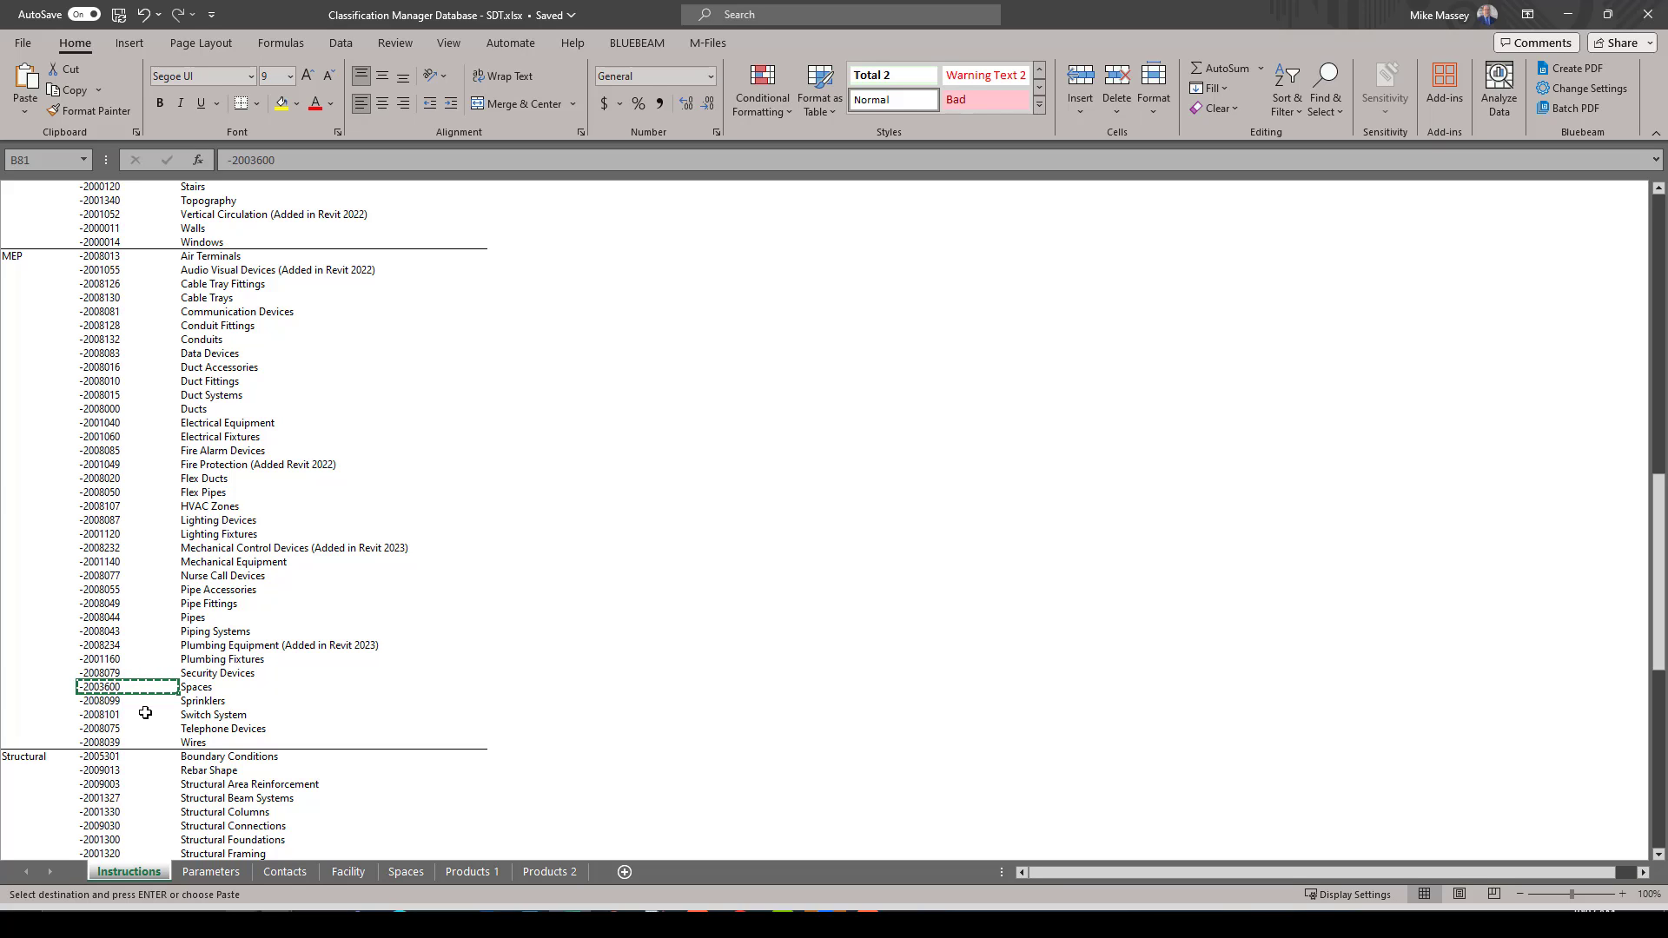
Paste the code into the Revit Category cell D9 of the Spaces worksheet and fill it down to D14
left_click(406, 872)
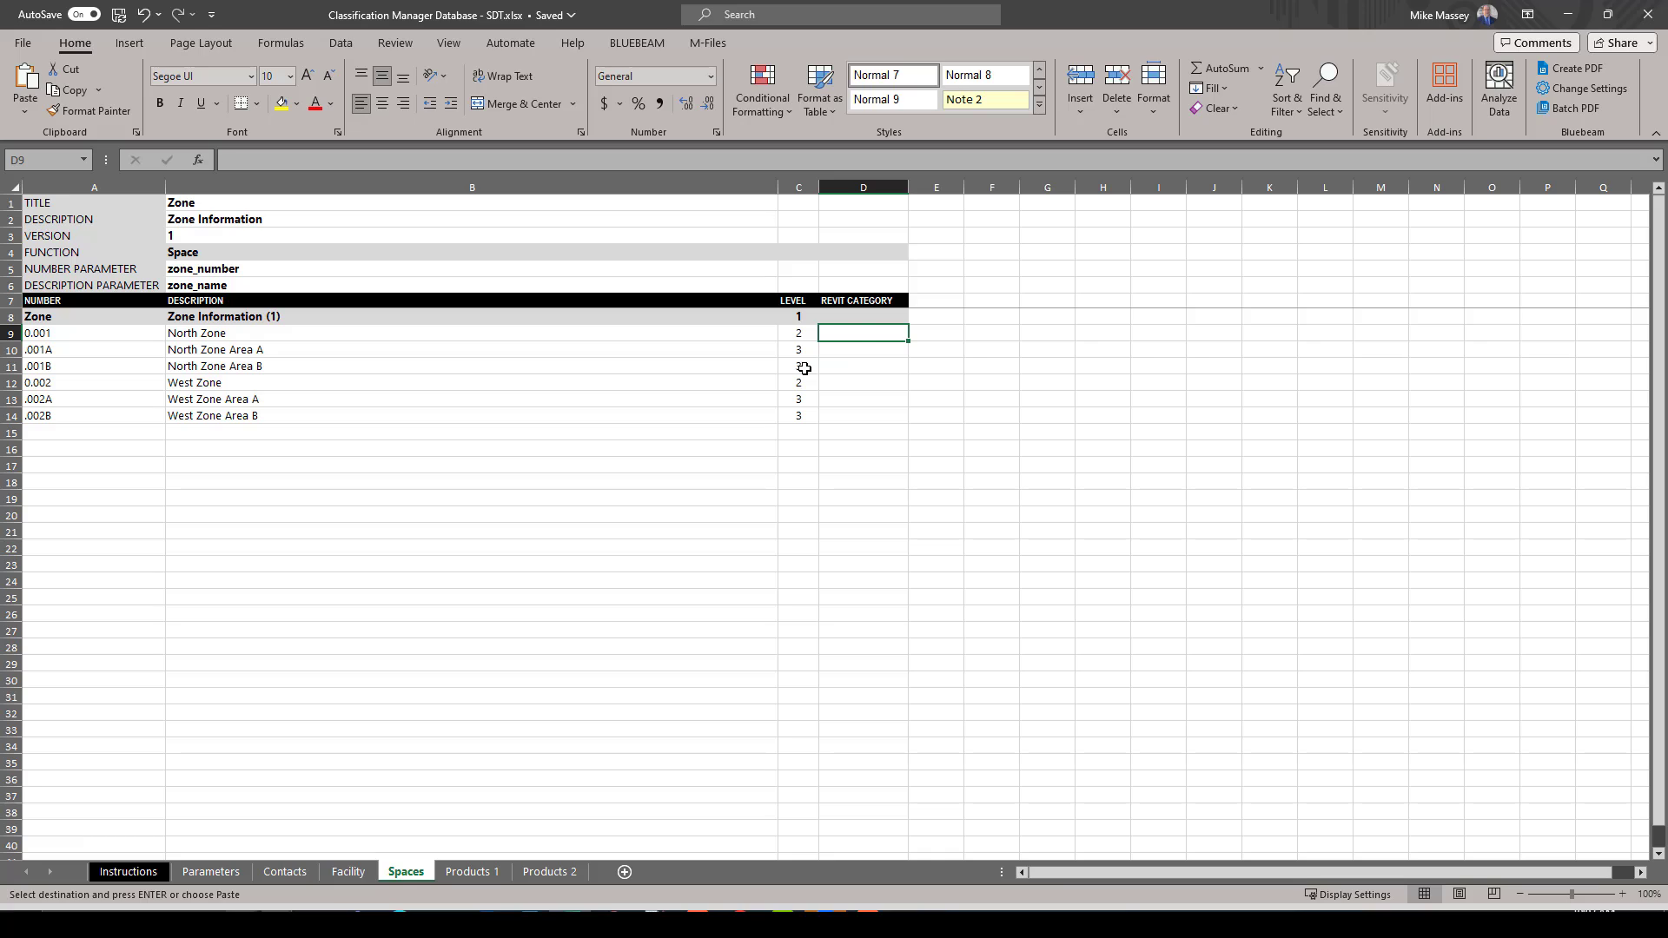
key("ctrl+v")
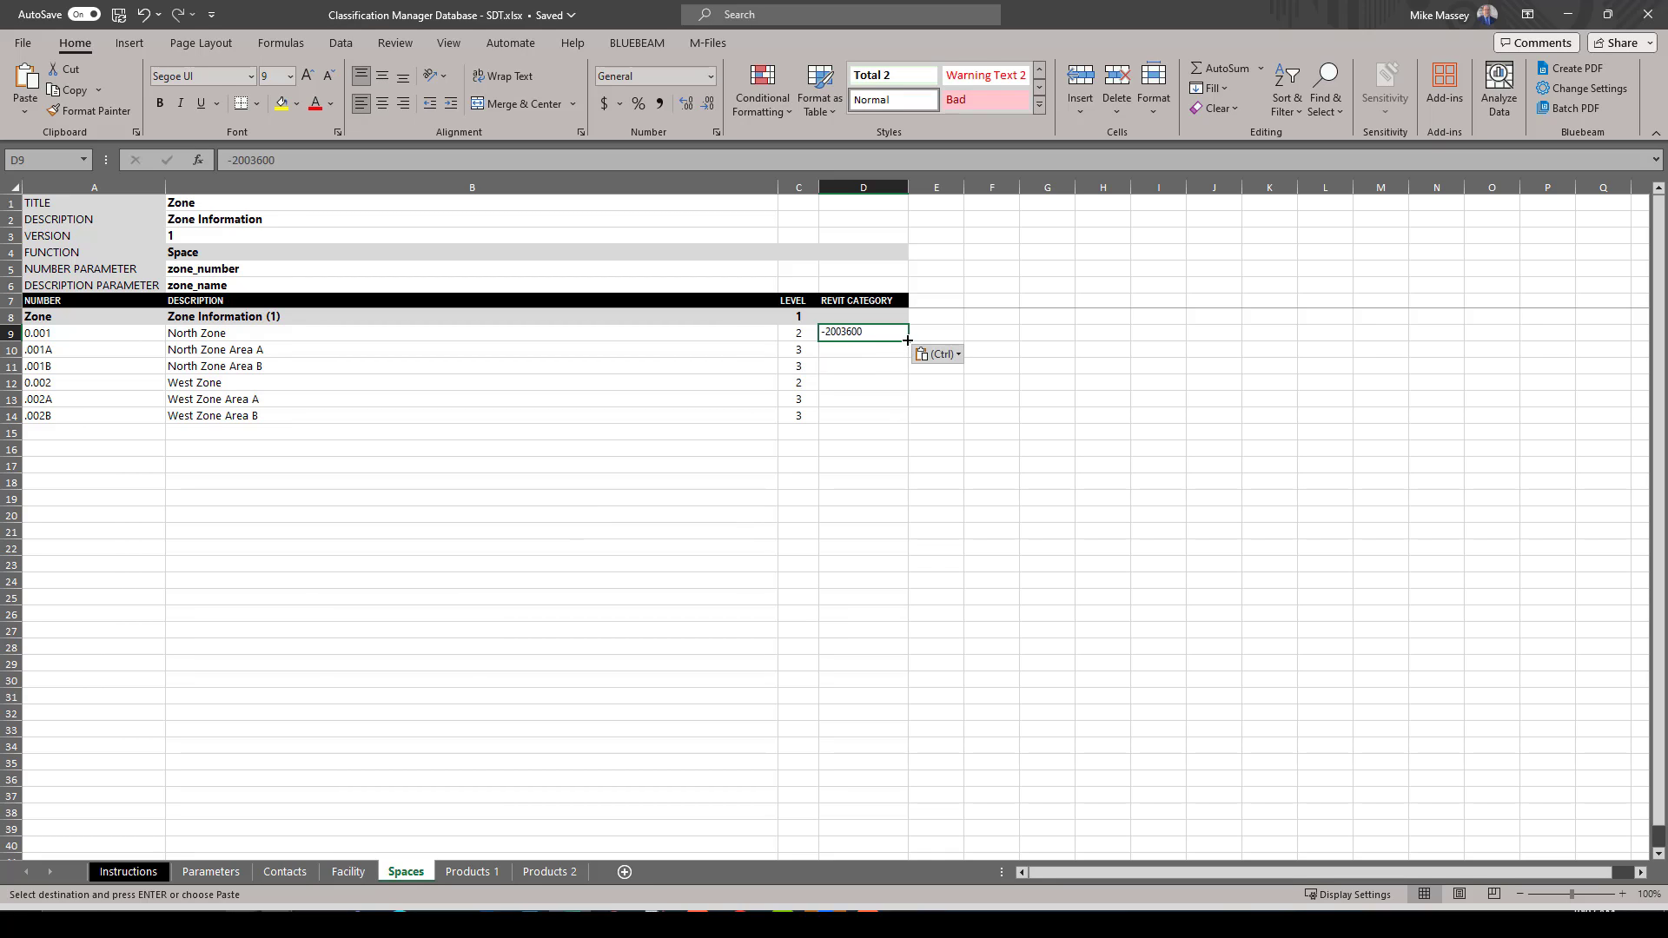
left_click_drag(910, 340, 907, 422)
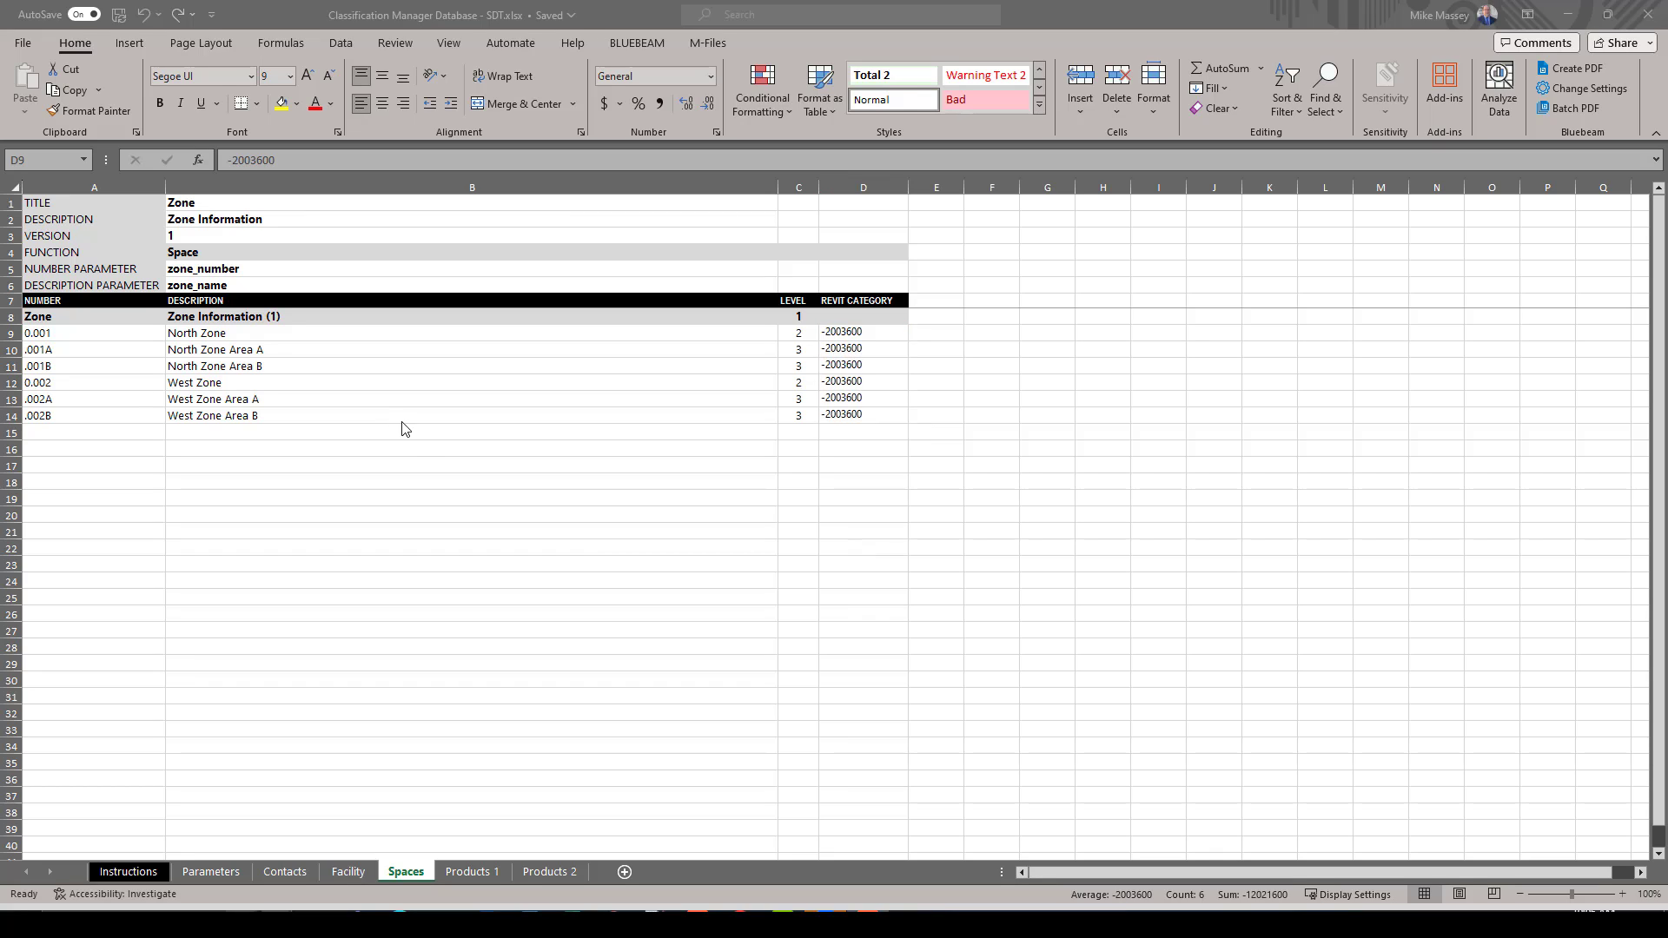
Save the database workbook, close it, and switch to the O-Level 2 floor plan in Revit
left_click(118, 17)
left_click(119, 18)
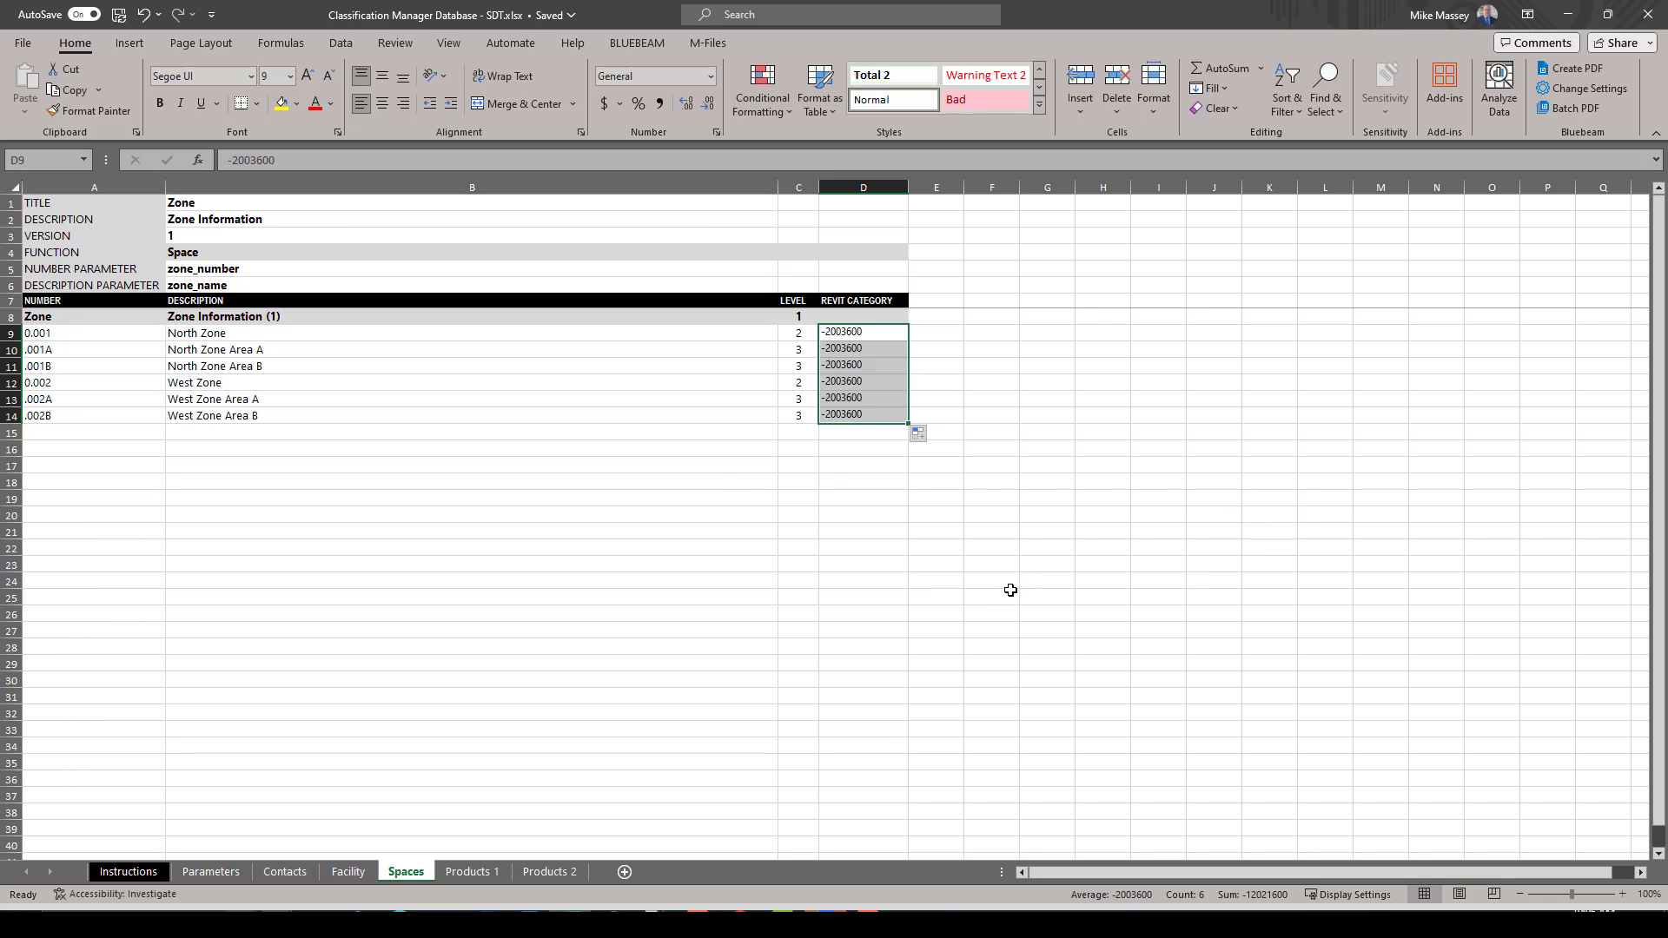
left_click(1647, 17)
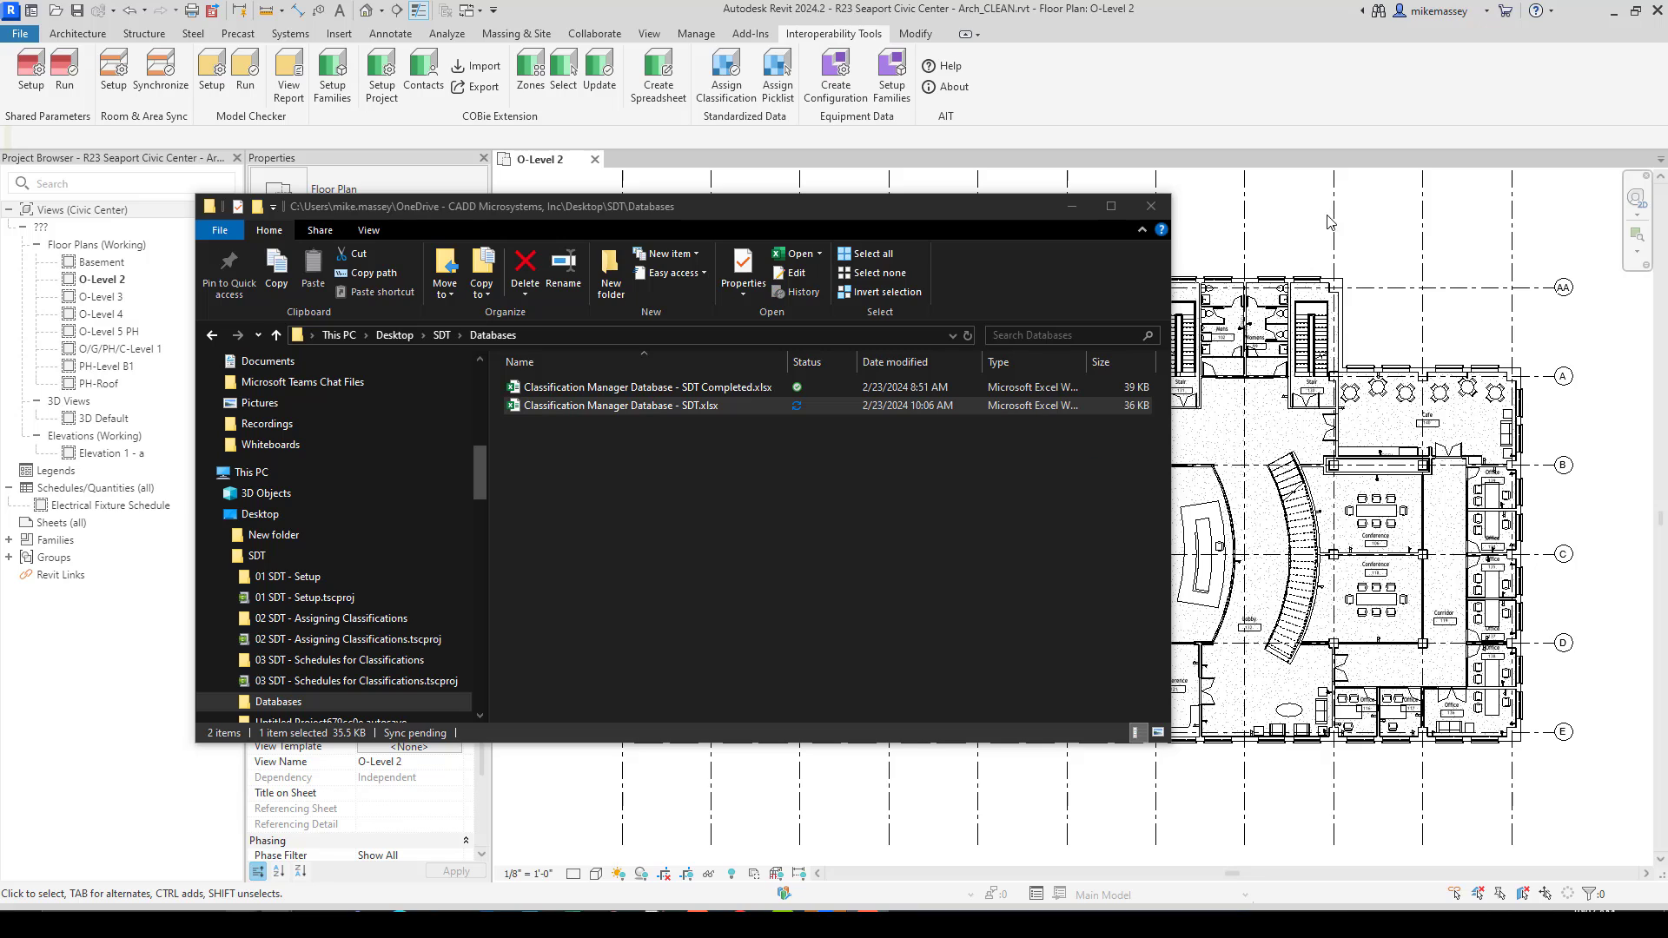
left_click(1360, 216)
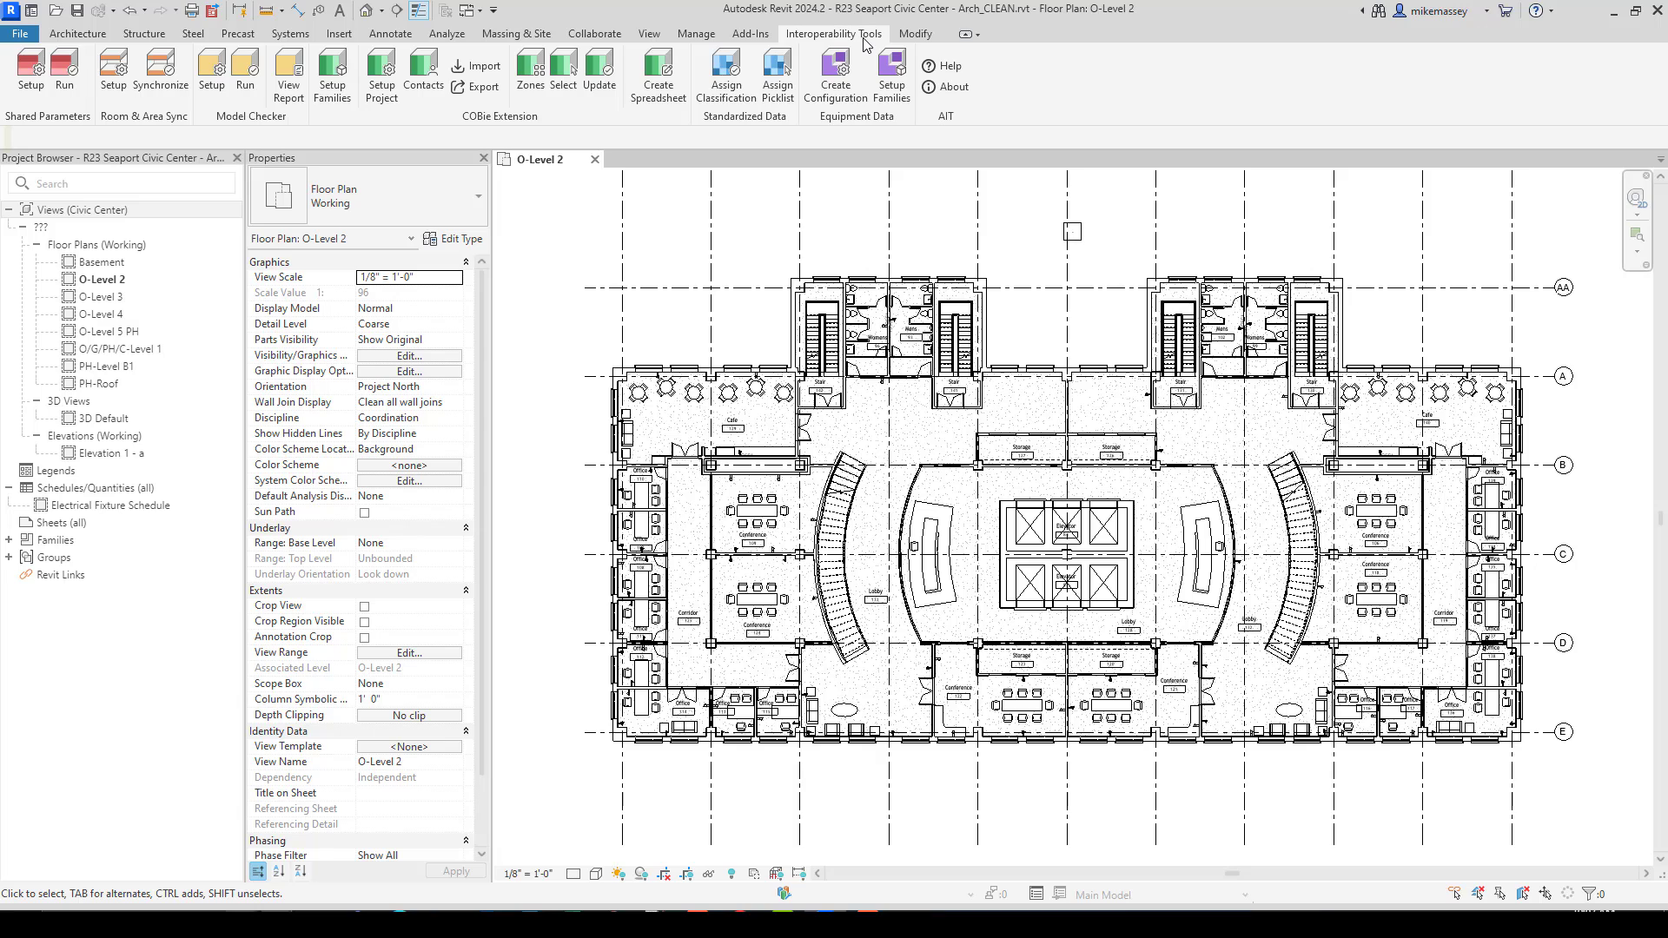
Set Classification Manager Database - SDT.xlsx from the Databases folder as the new picklist in the Standardized Data Tool
left_click(732, 96)
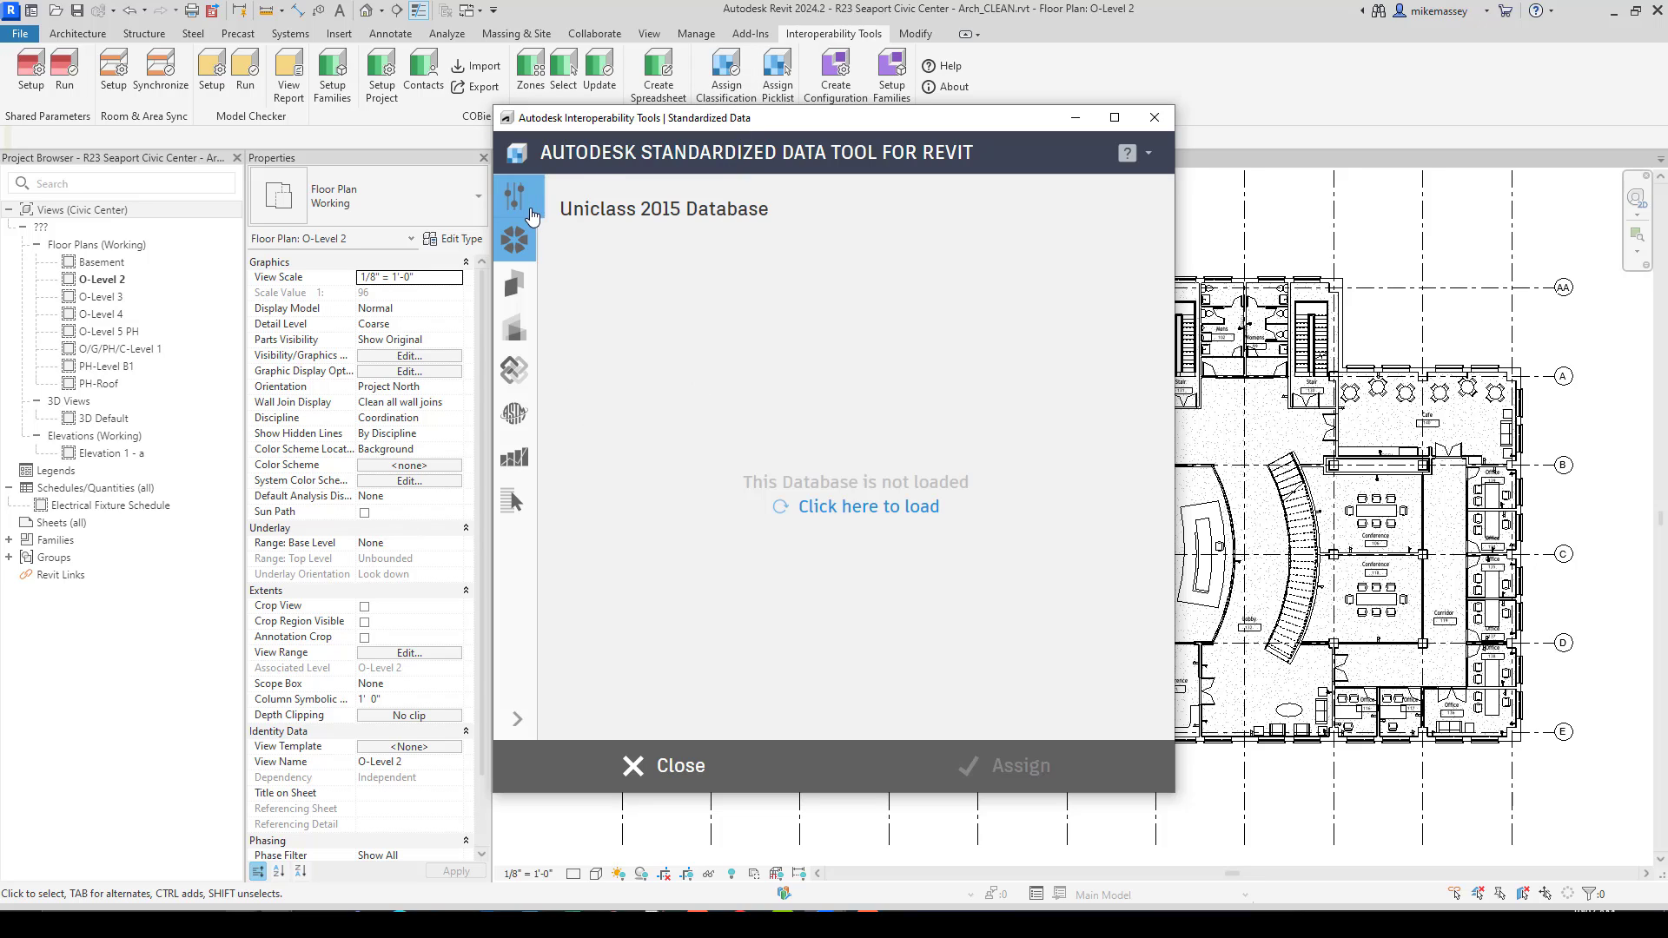
left_click(518, 508)
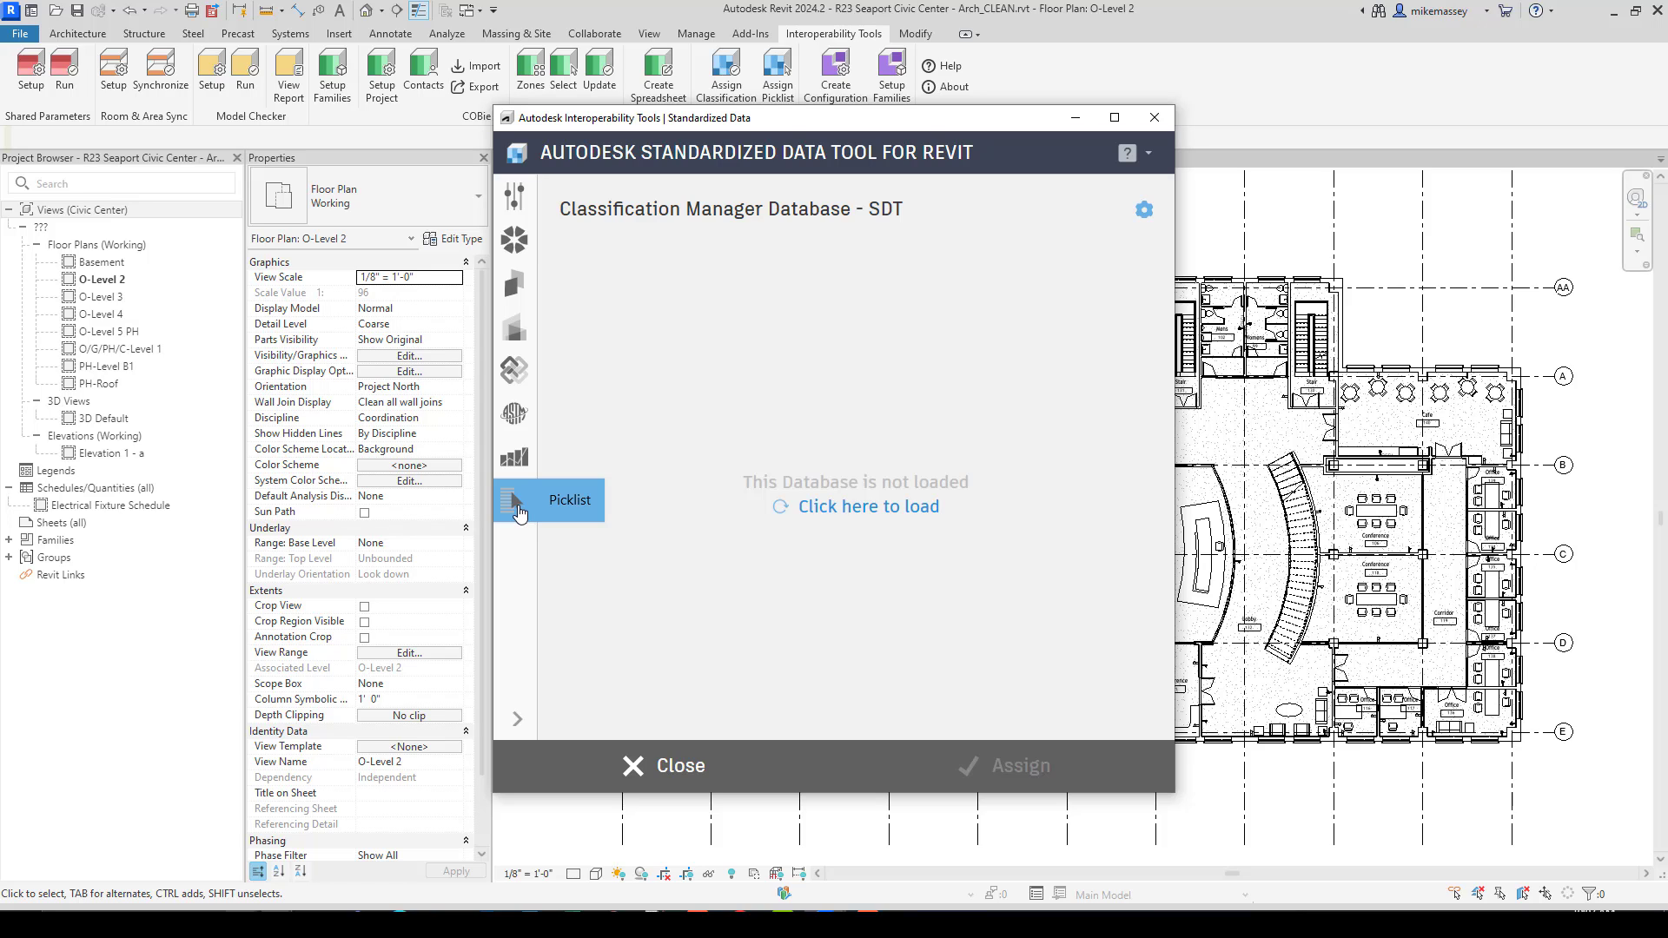
left_click(1143, 211)
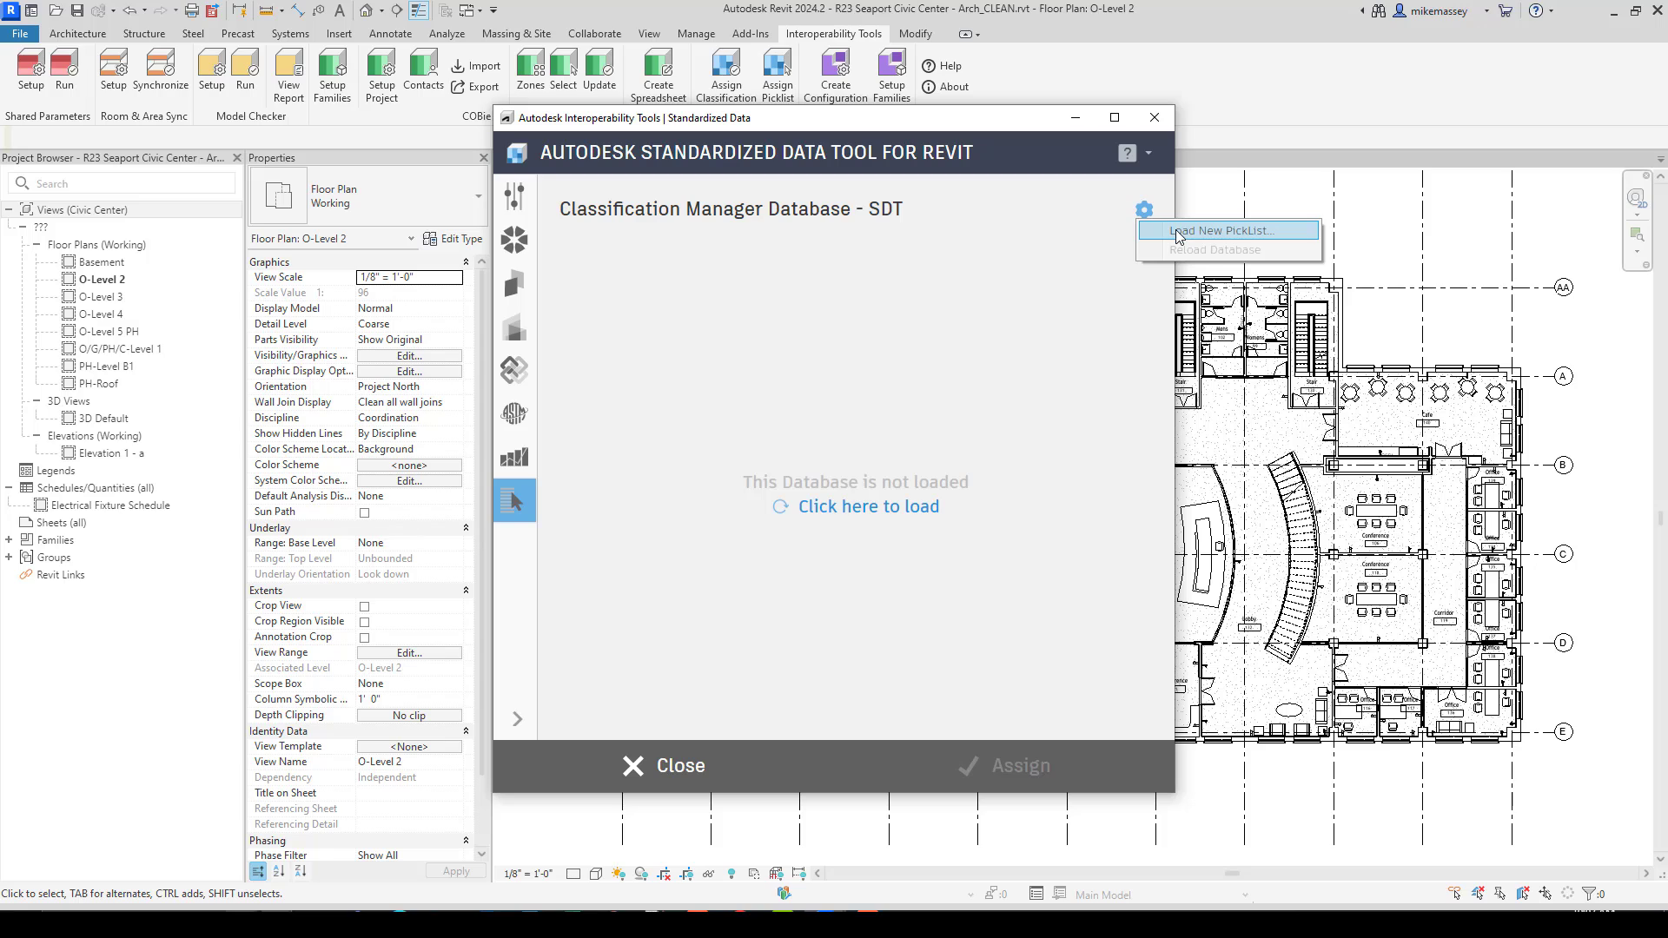
left_click(1178, 233)
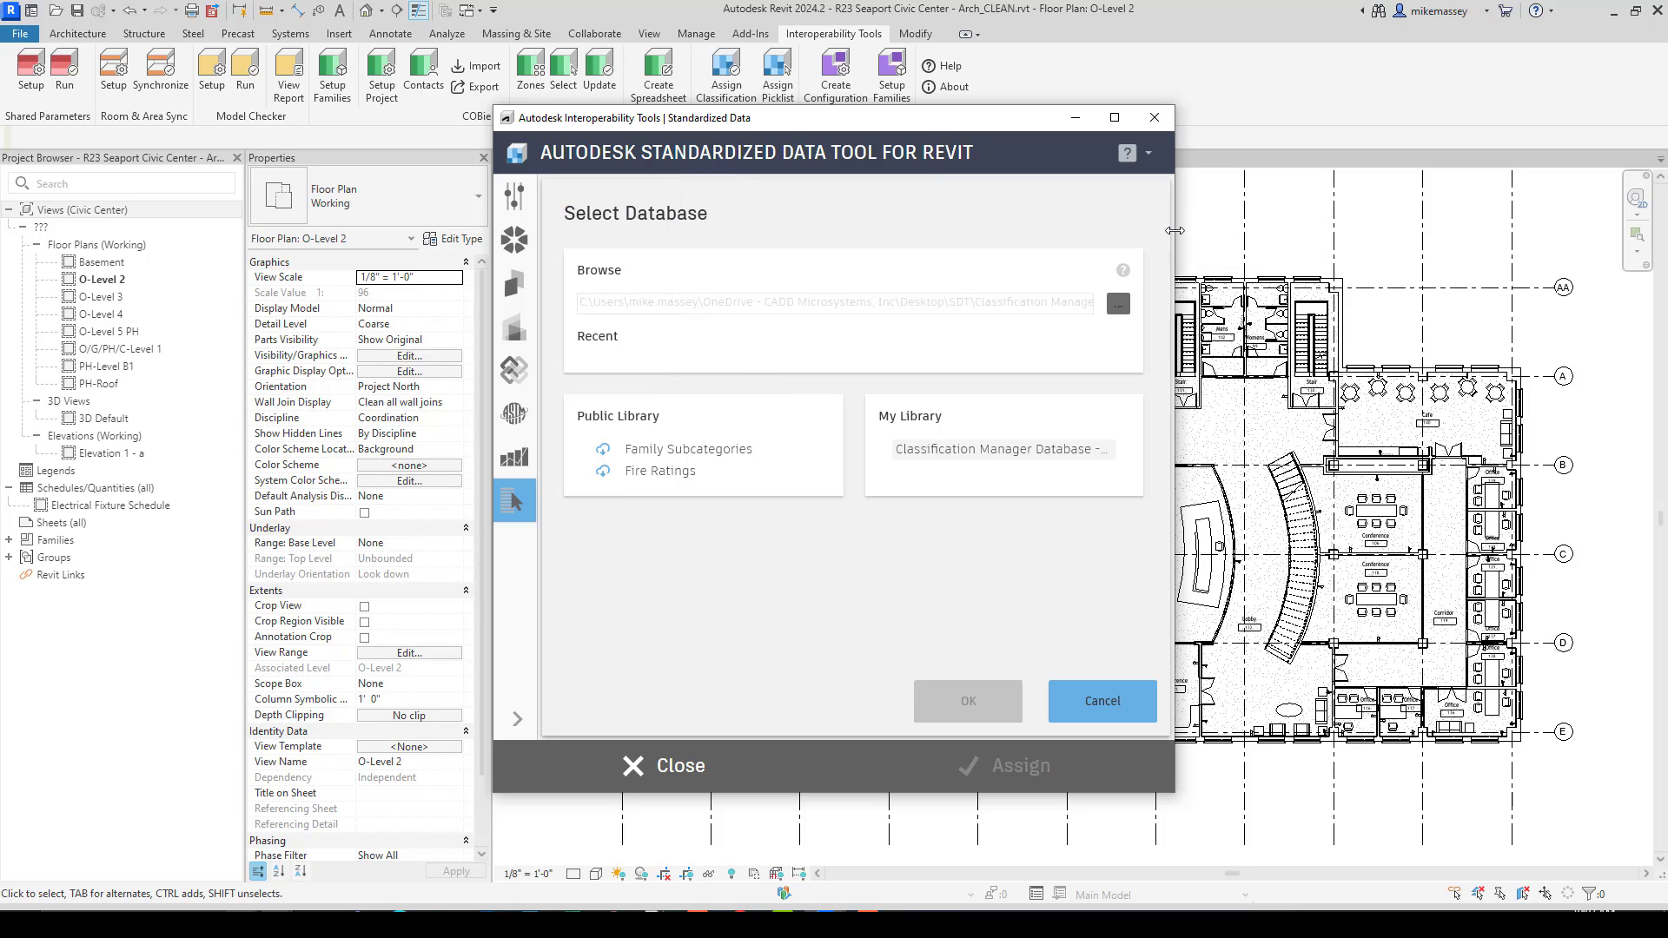
left_click(1121, 306)
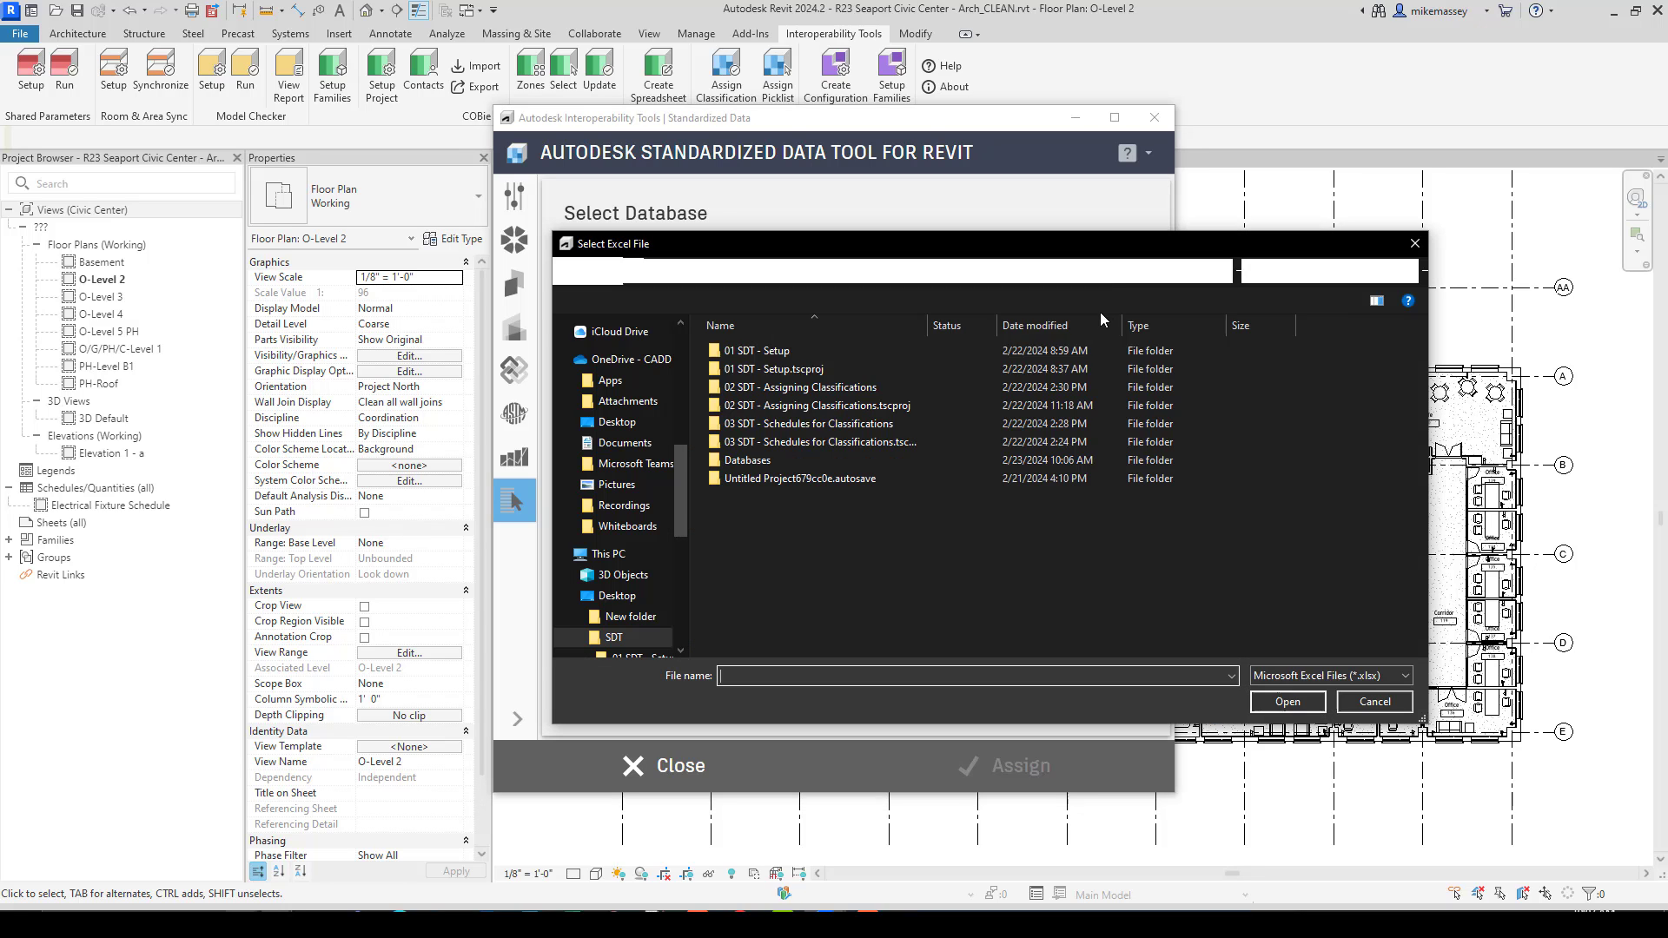
double_click(797, 462)
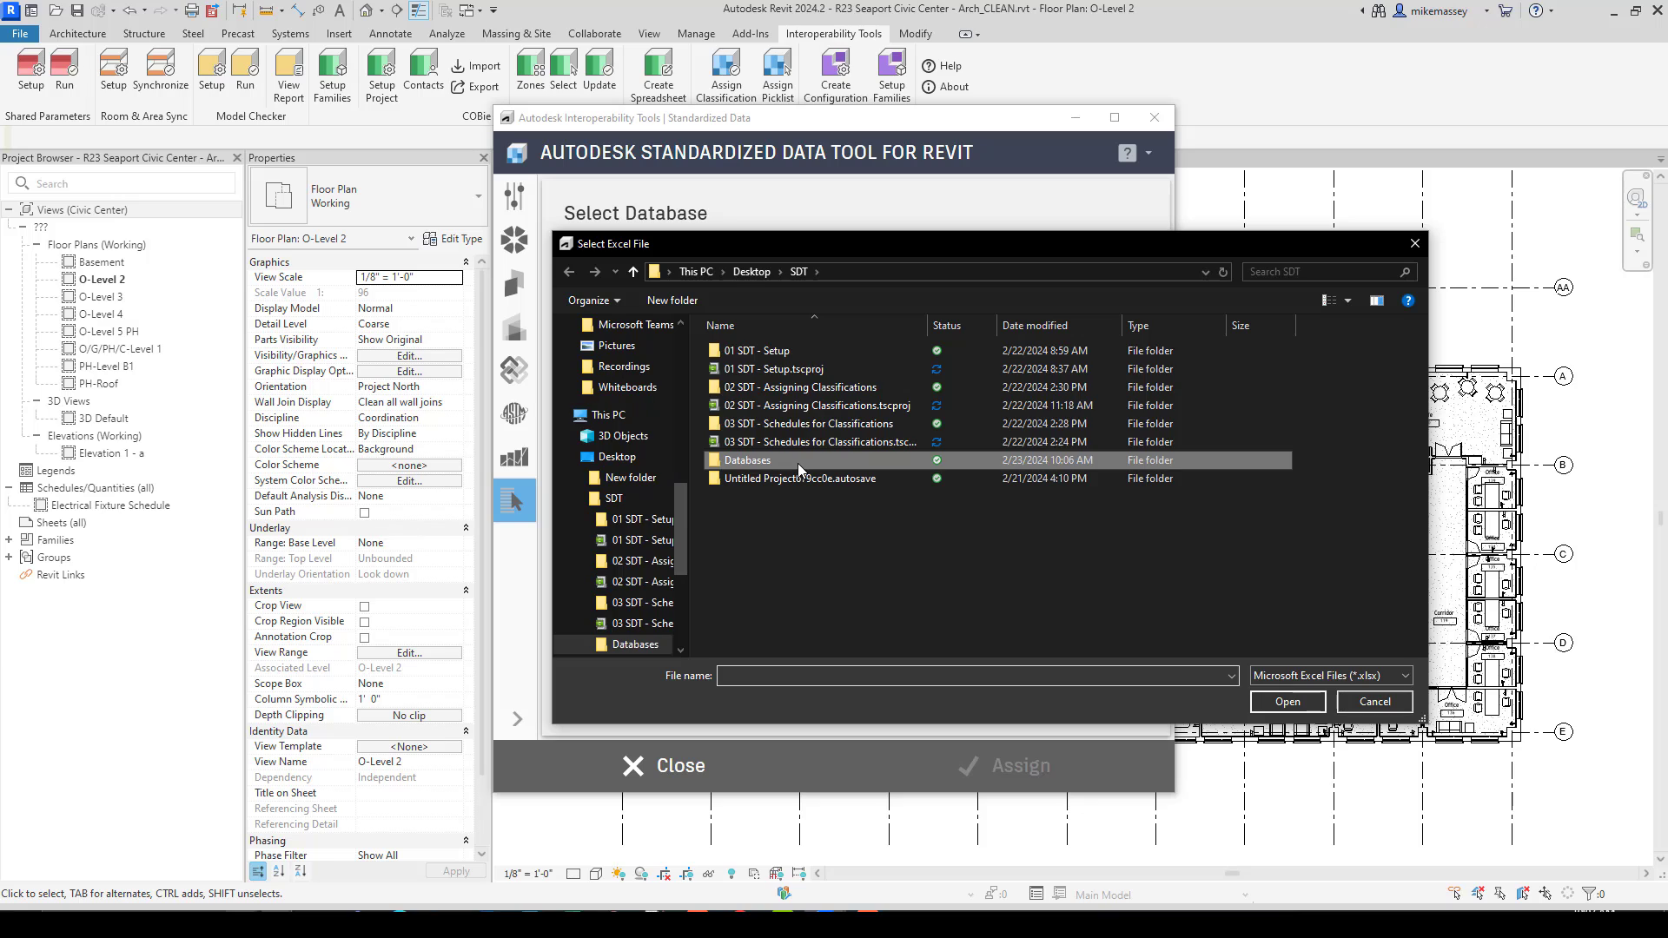
left_click(806, 372)
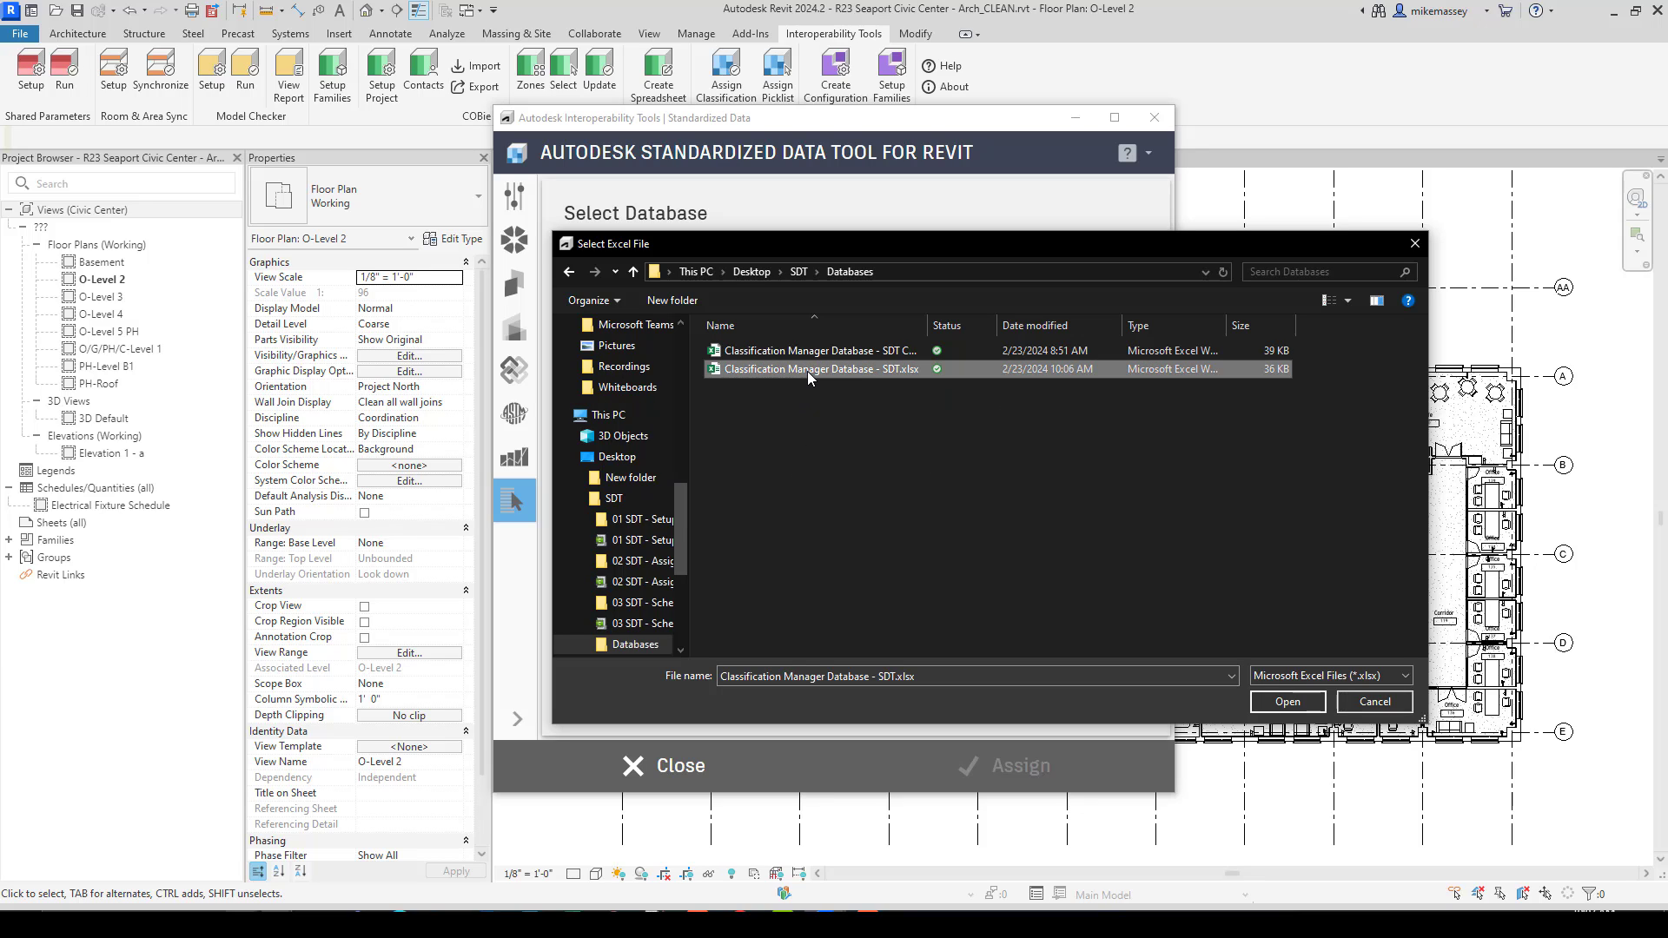
left_click(1264, 701)
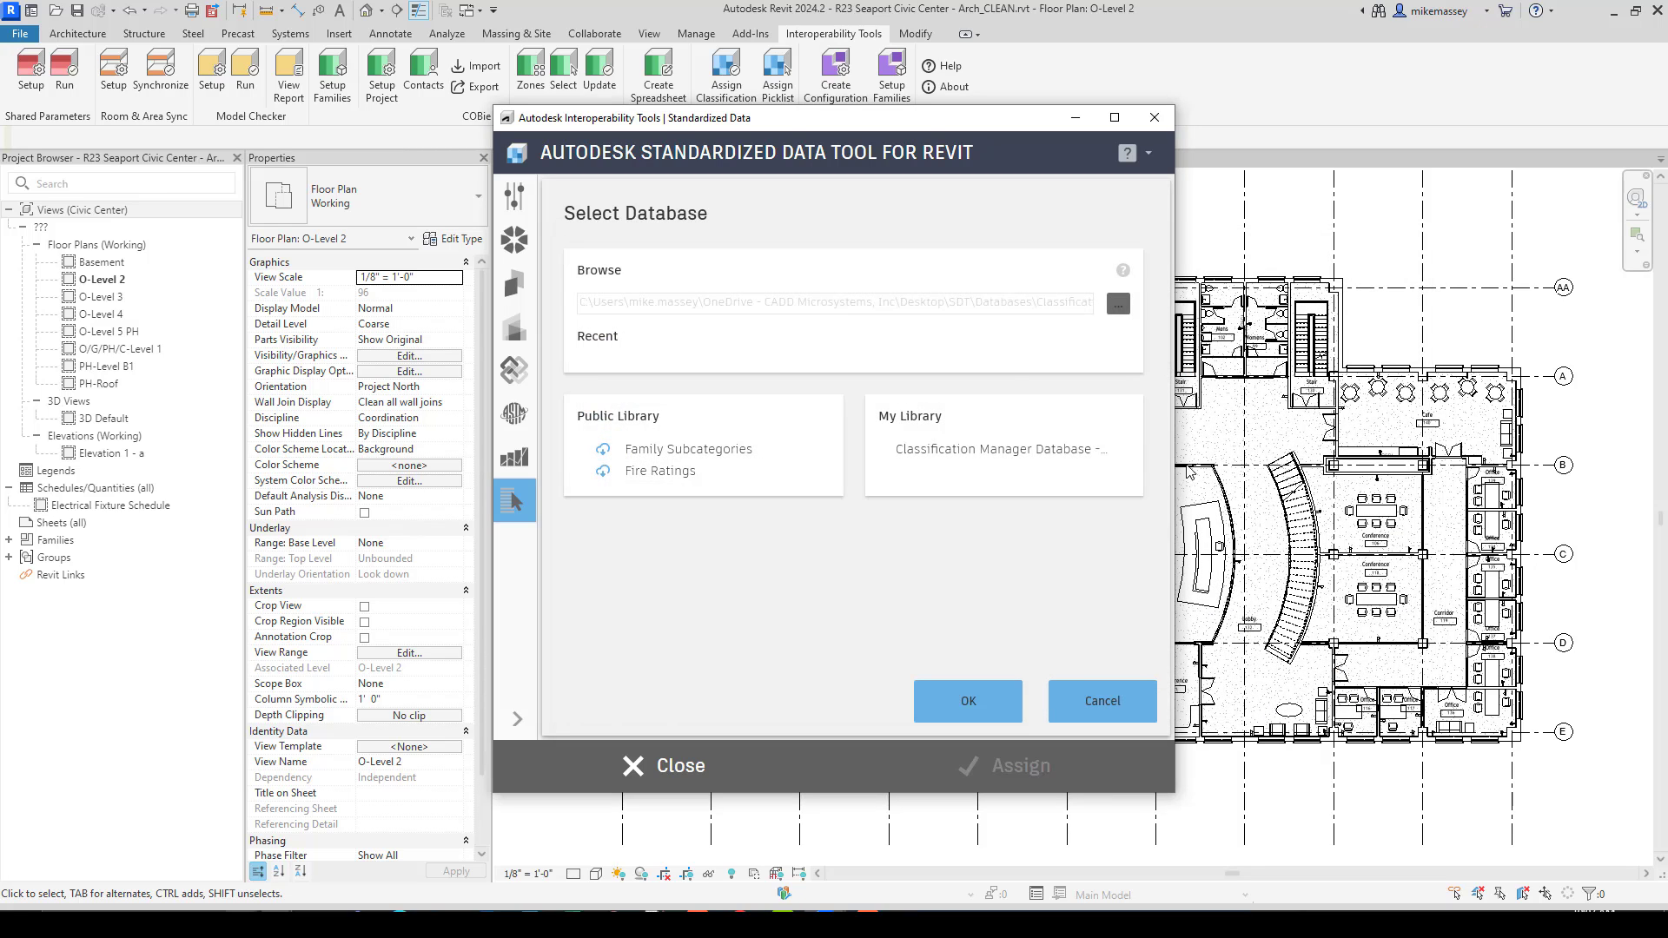
left_click(971, 702)
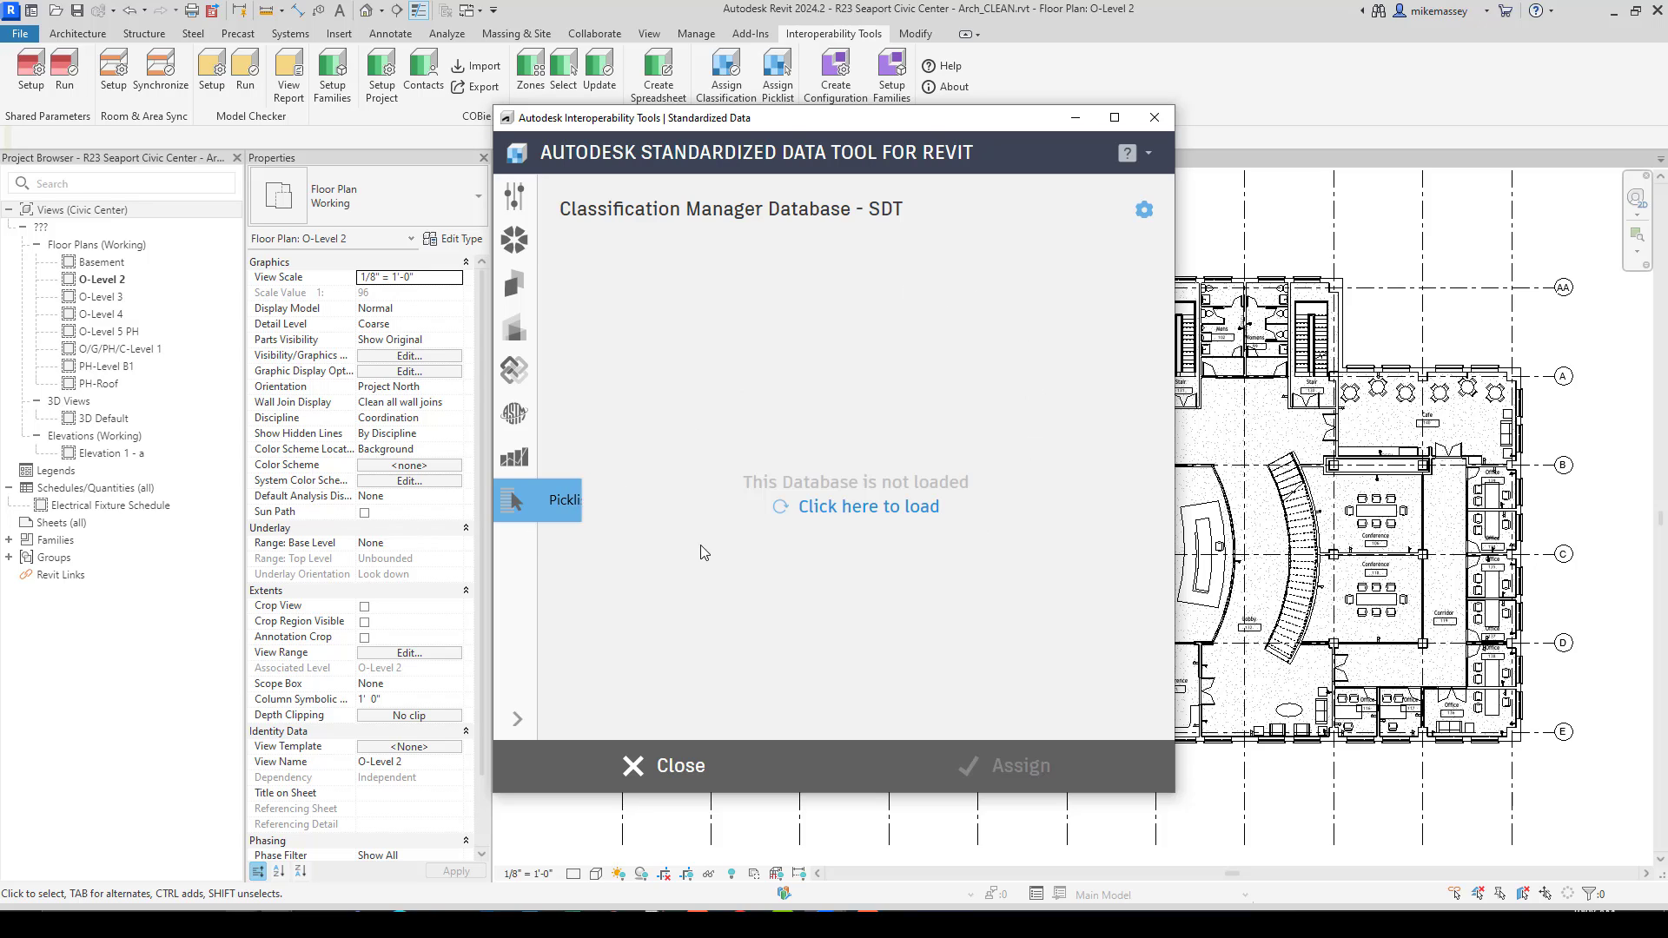
Load the contents of the Classification Manager Database - SDT picklist and close the Standardized Data Tool
left_click(833, 513)
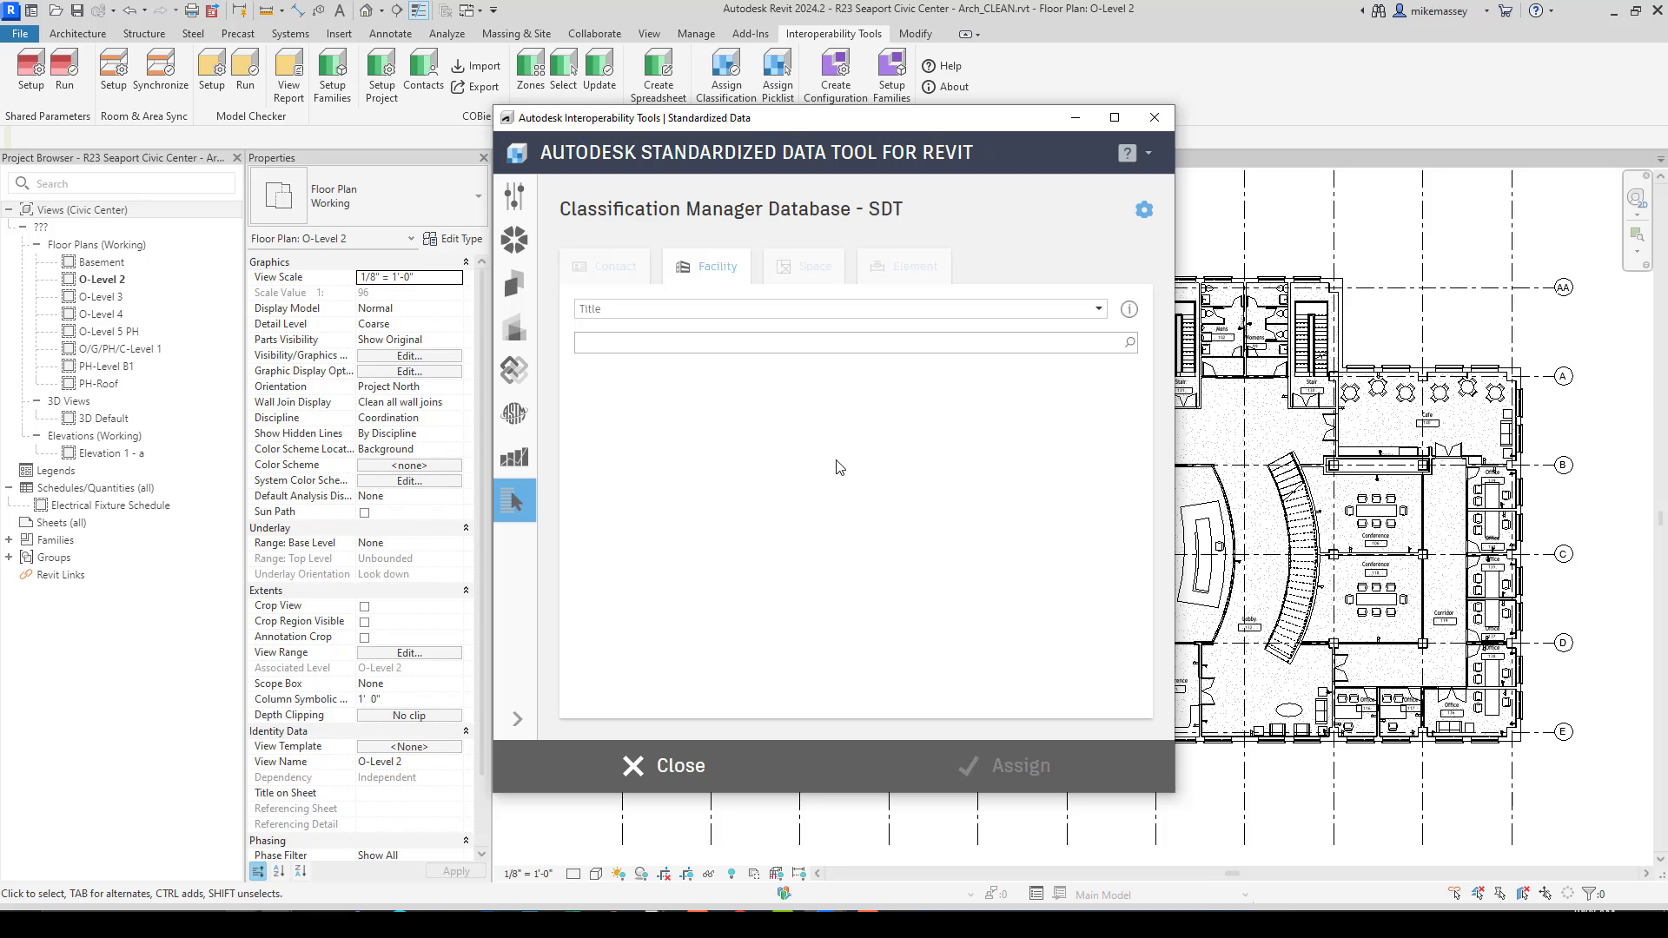
left_click(682, 767)
left_click(754, 801)
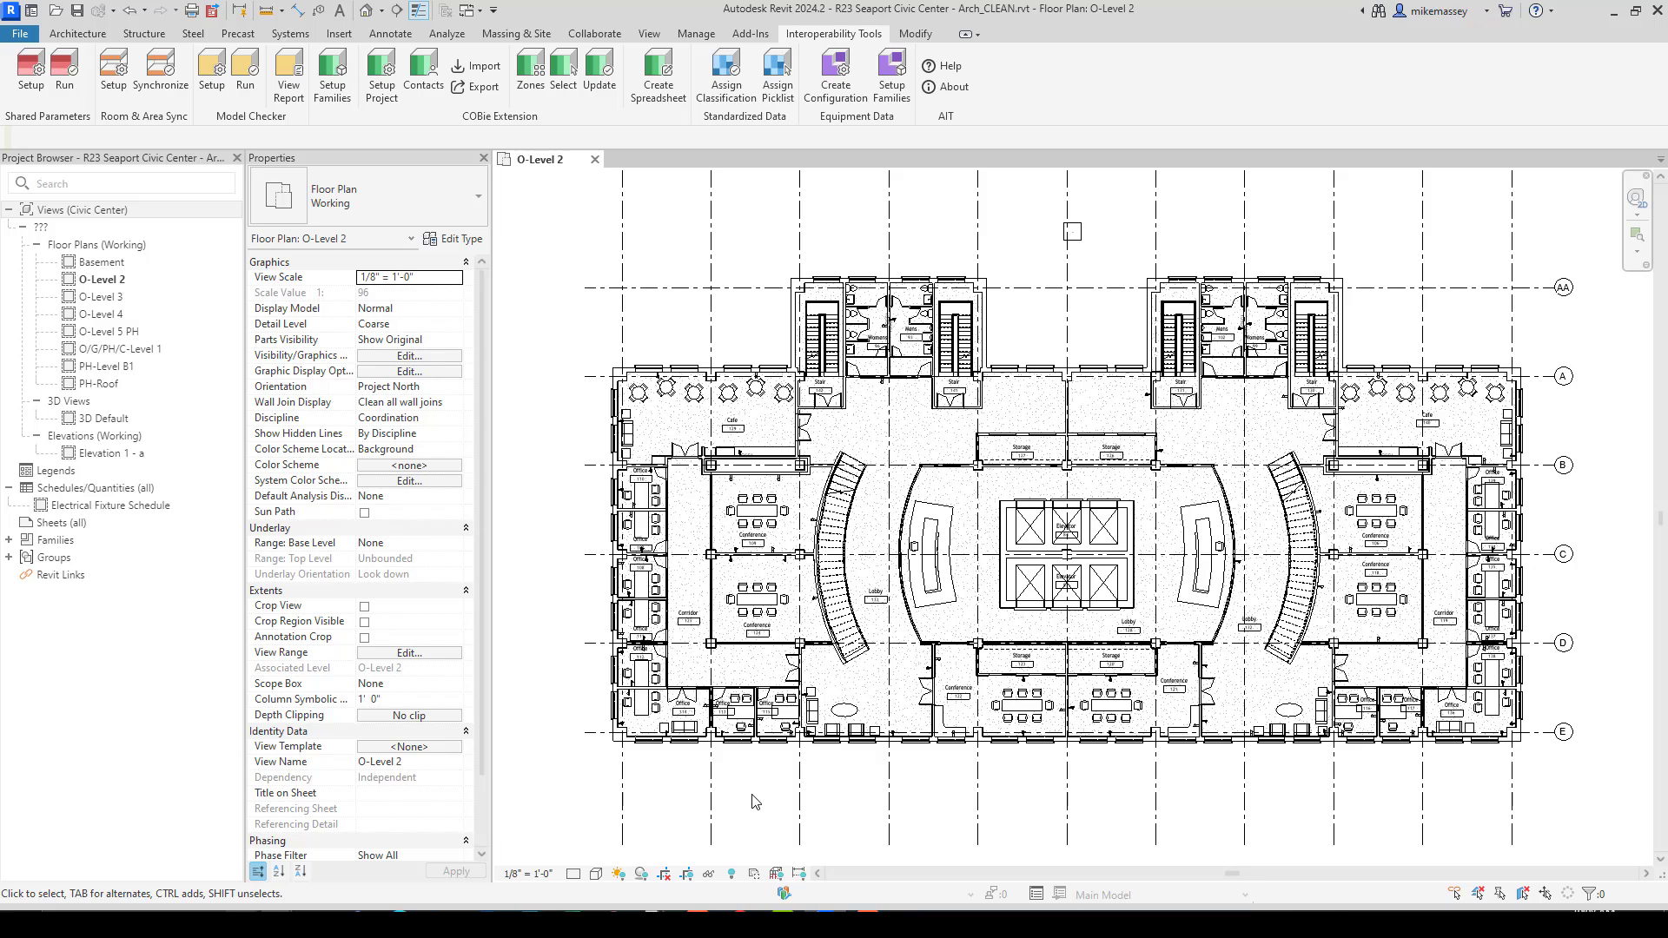
Select the Cafe room 129 on the floor plan and open the Assign Classification tool's Picklist for it
scroll(584, 426, "up", 4)
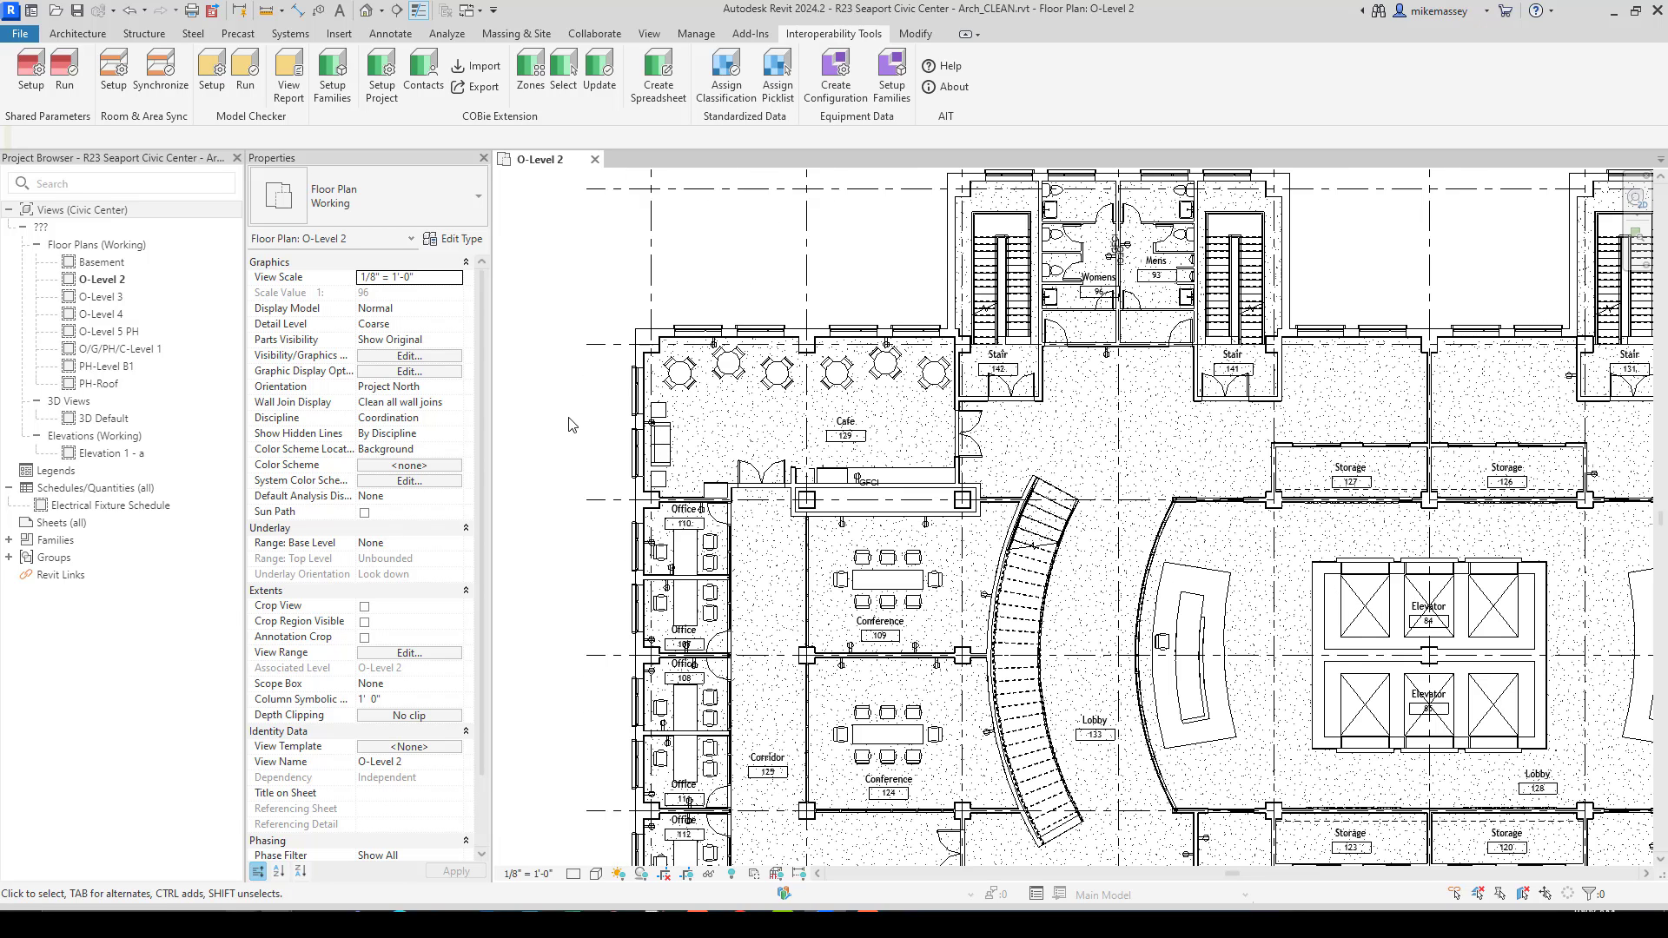
left_click(874, 410)
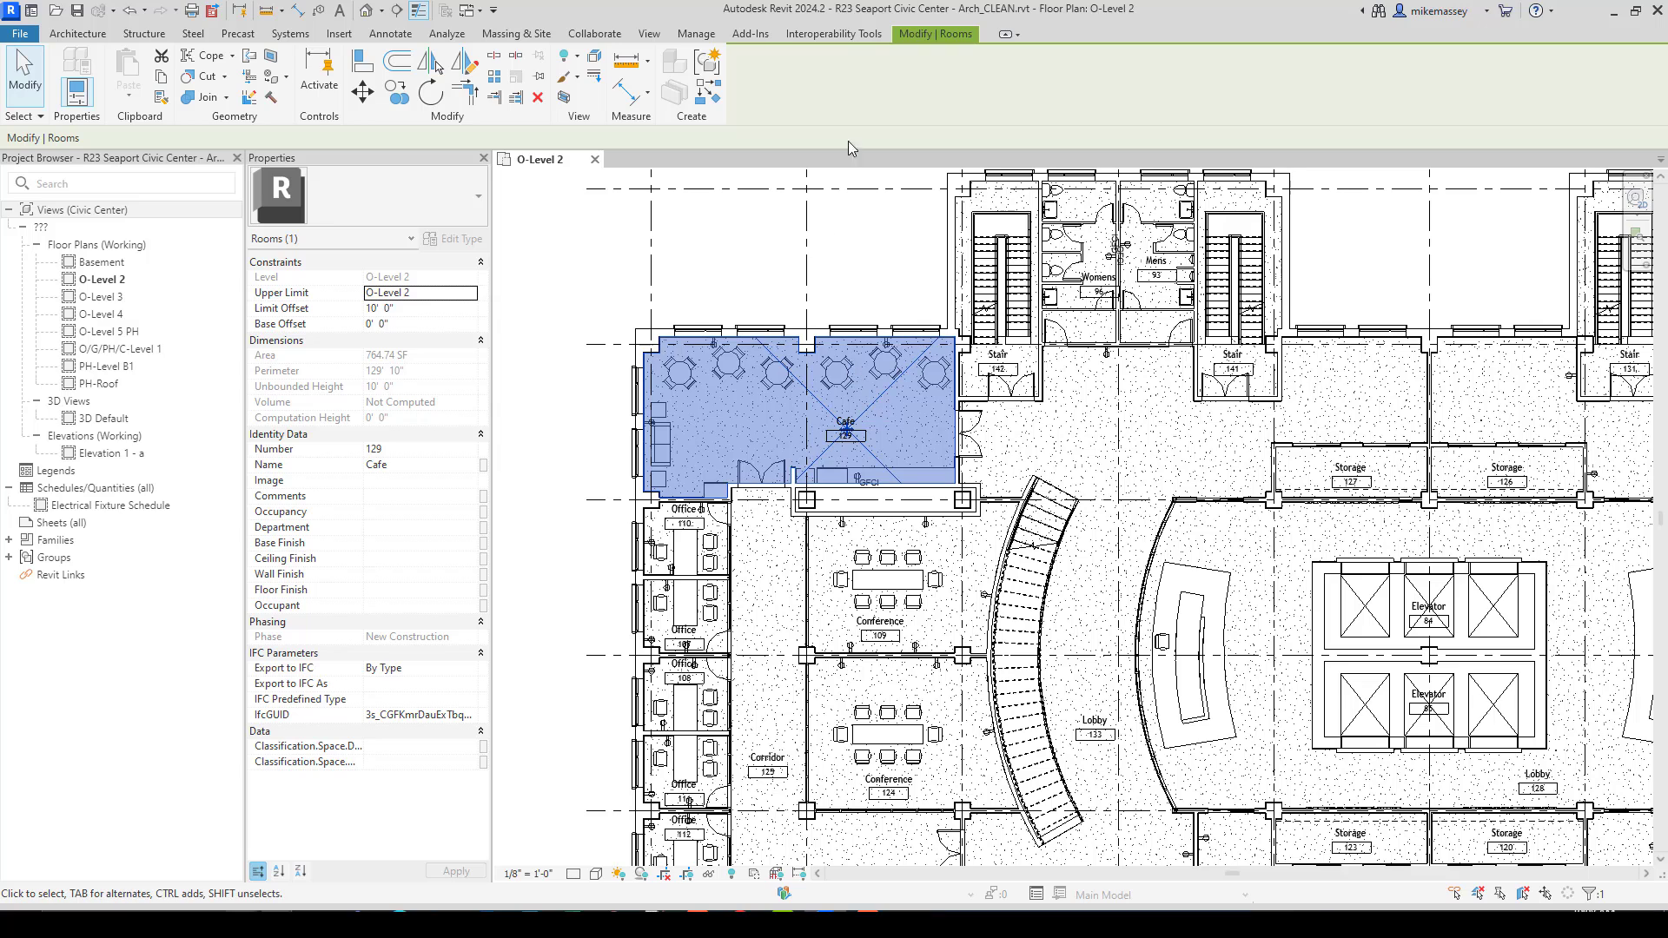
left_click(848, 33)
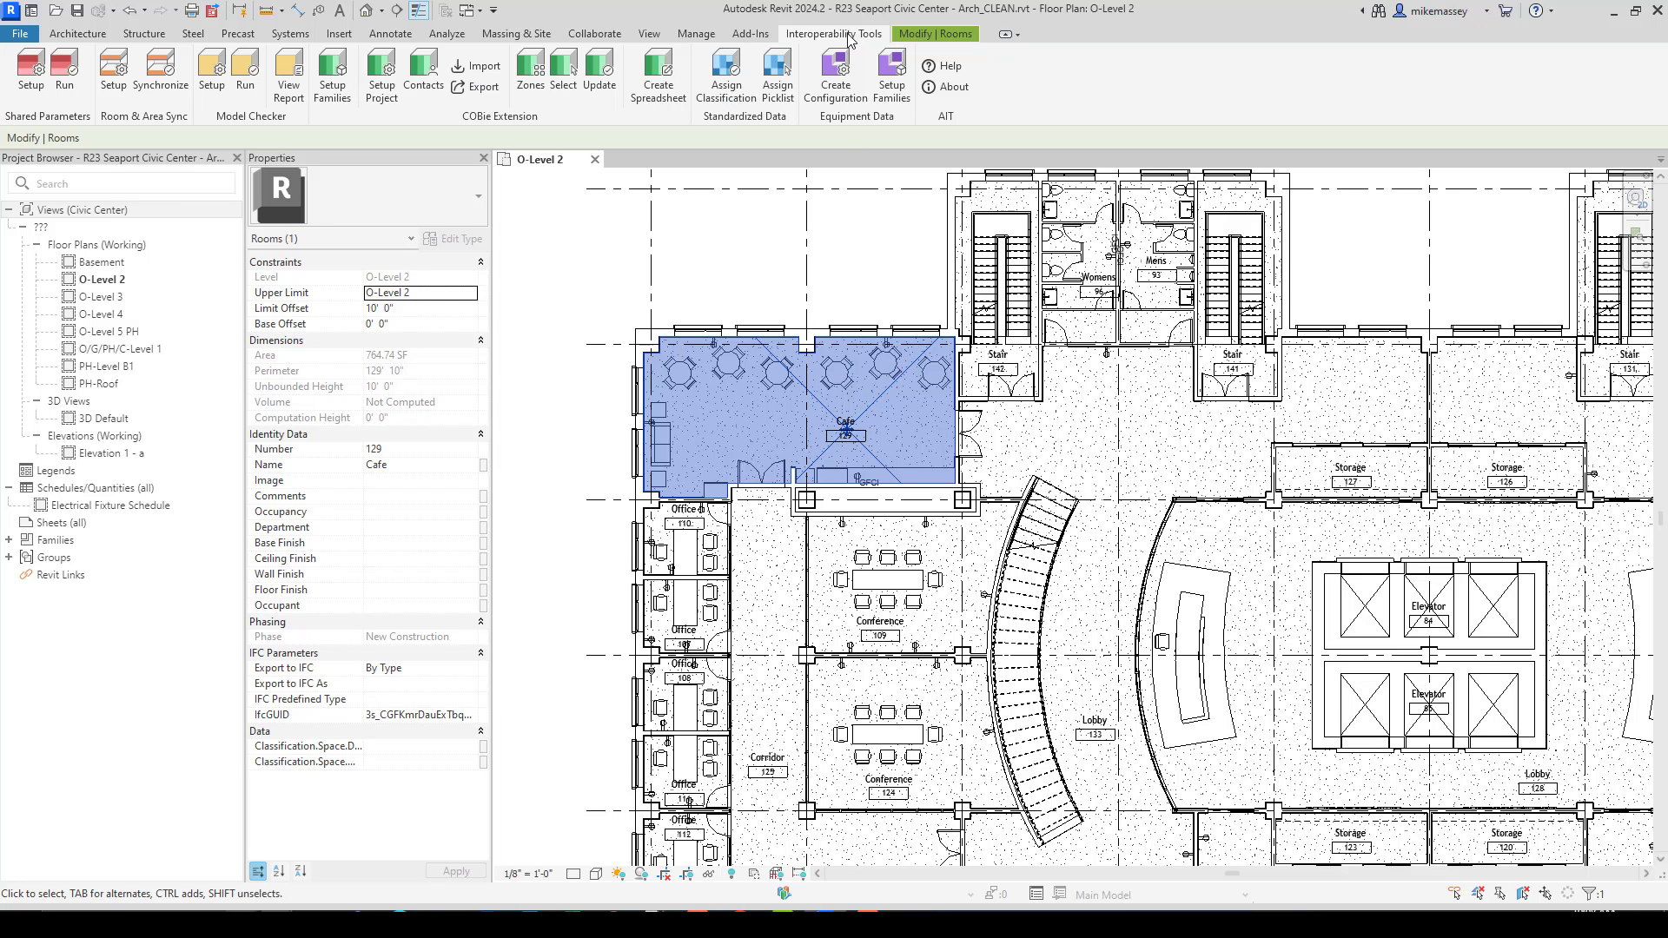
left_click(728, 93)
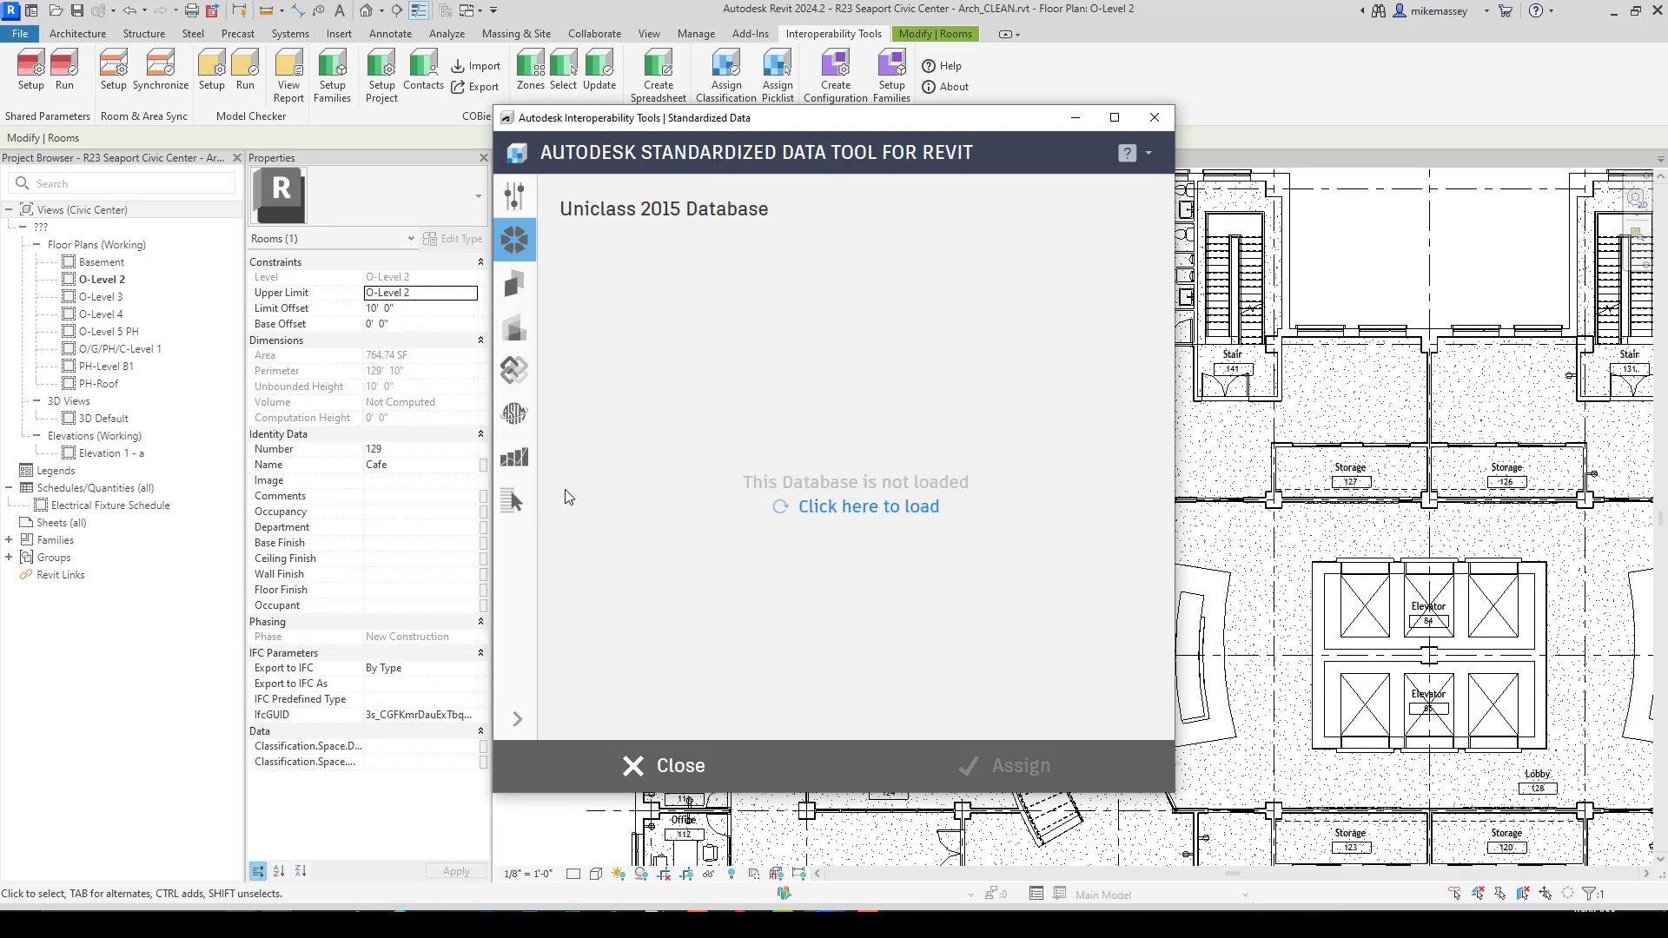
left_click(515, 501)
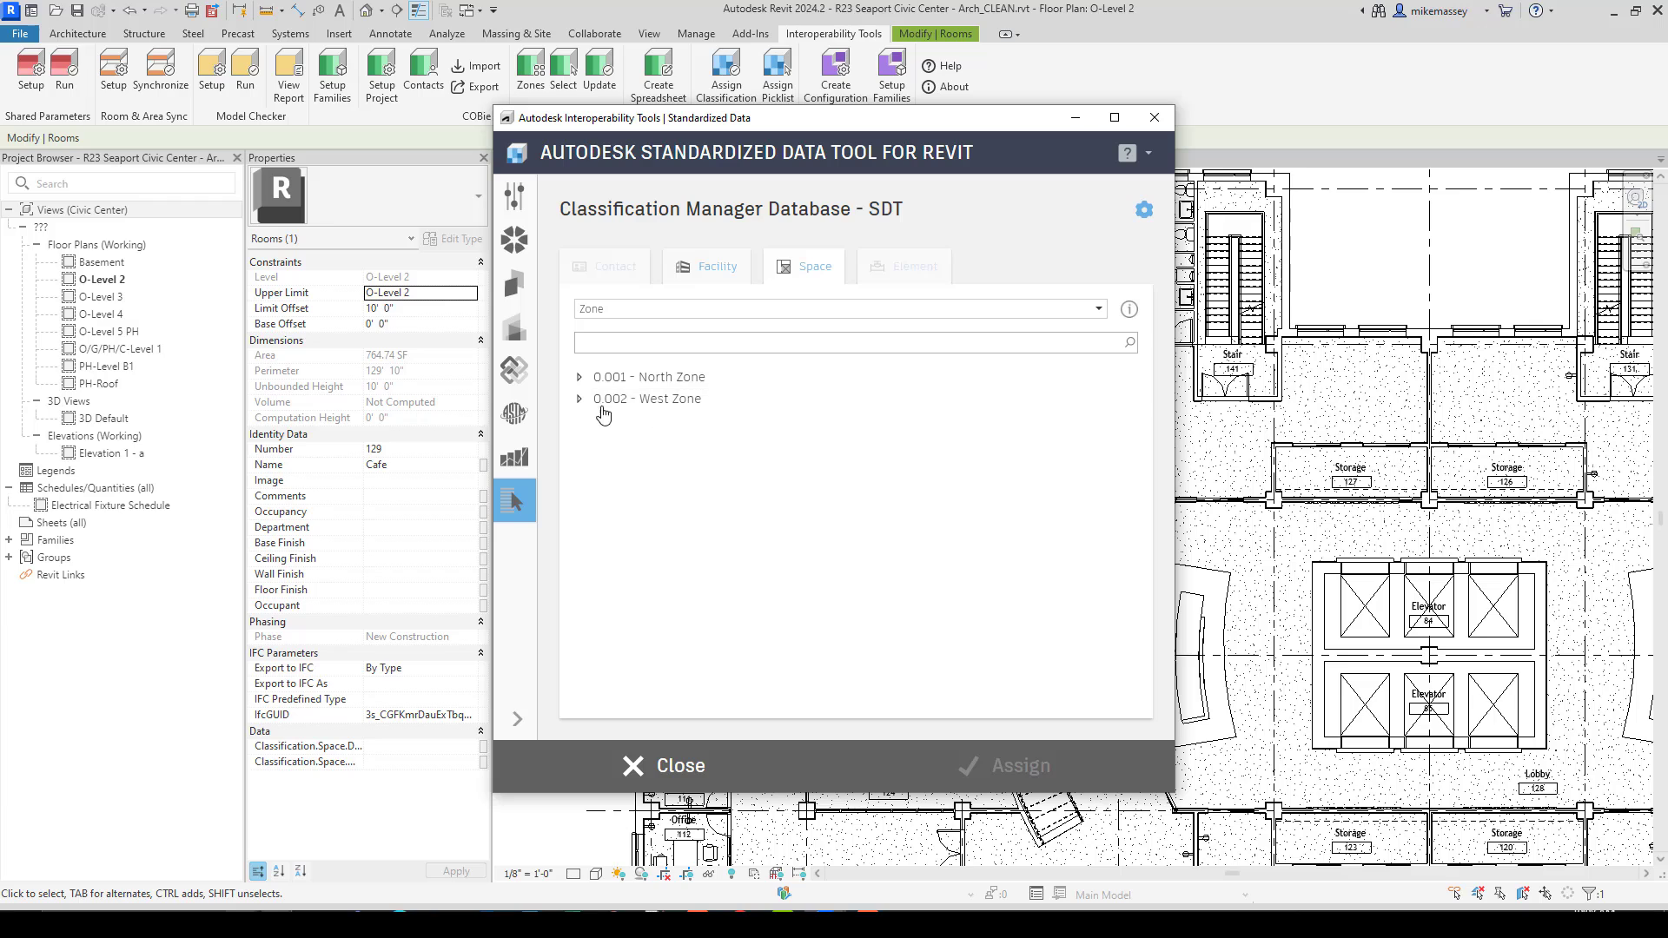
Expand the North Zone and West Zone classifications and assign .001A - North Zone Area A to the selected Cafe space
left_click(578, 377)
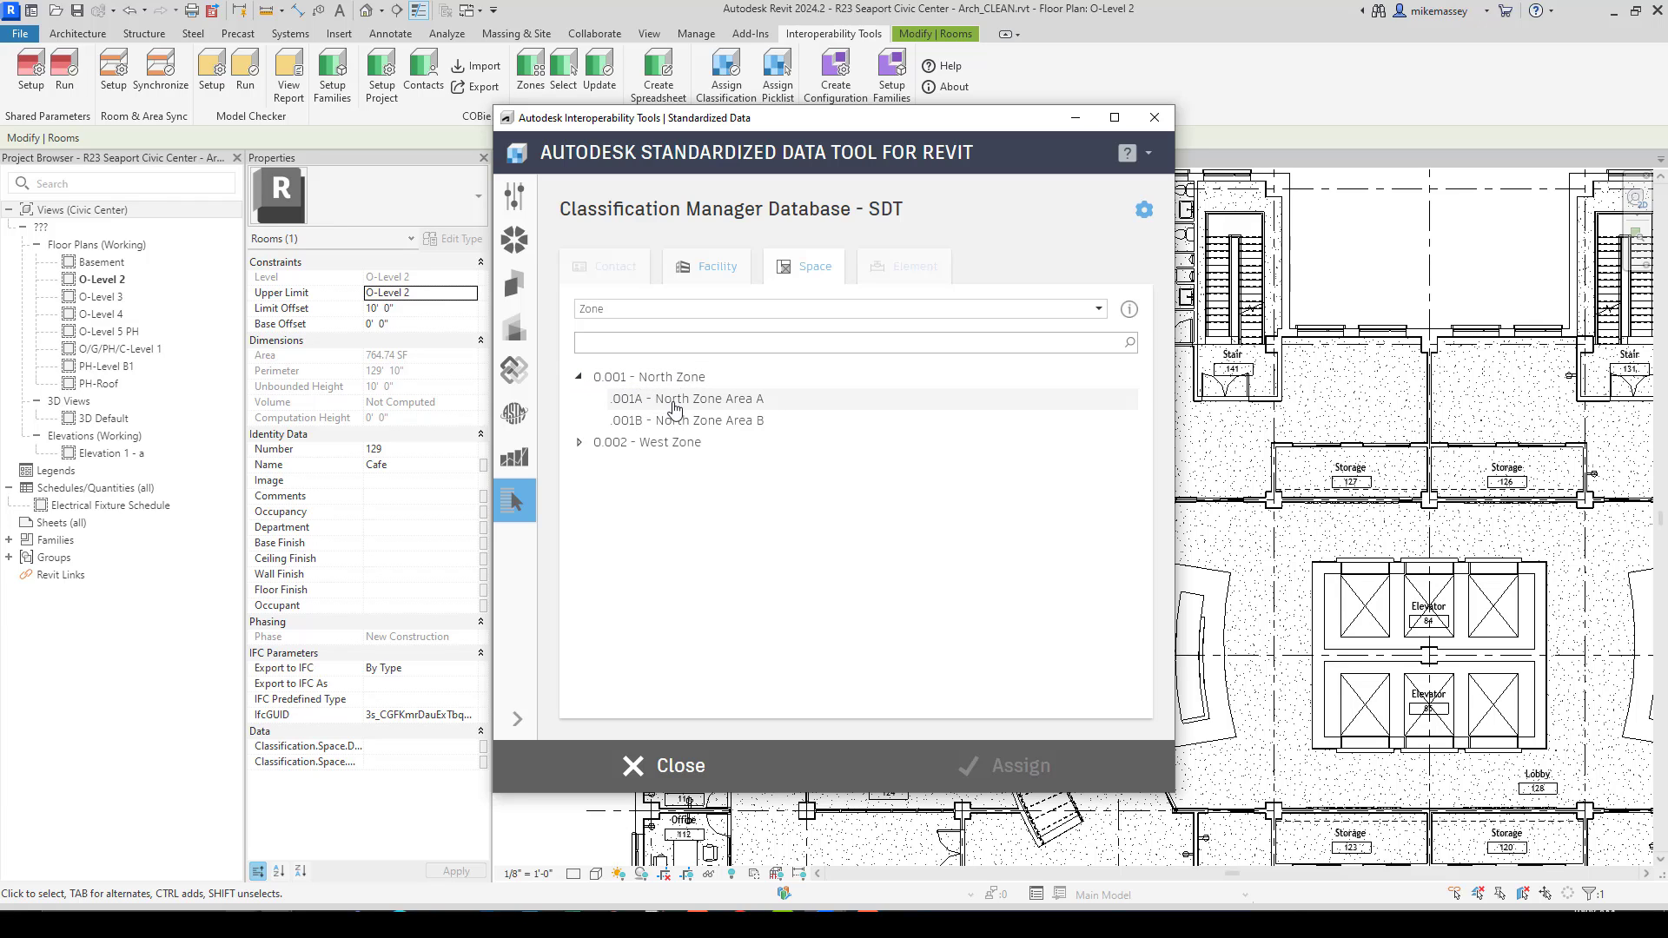
left_click(579, 442)
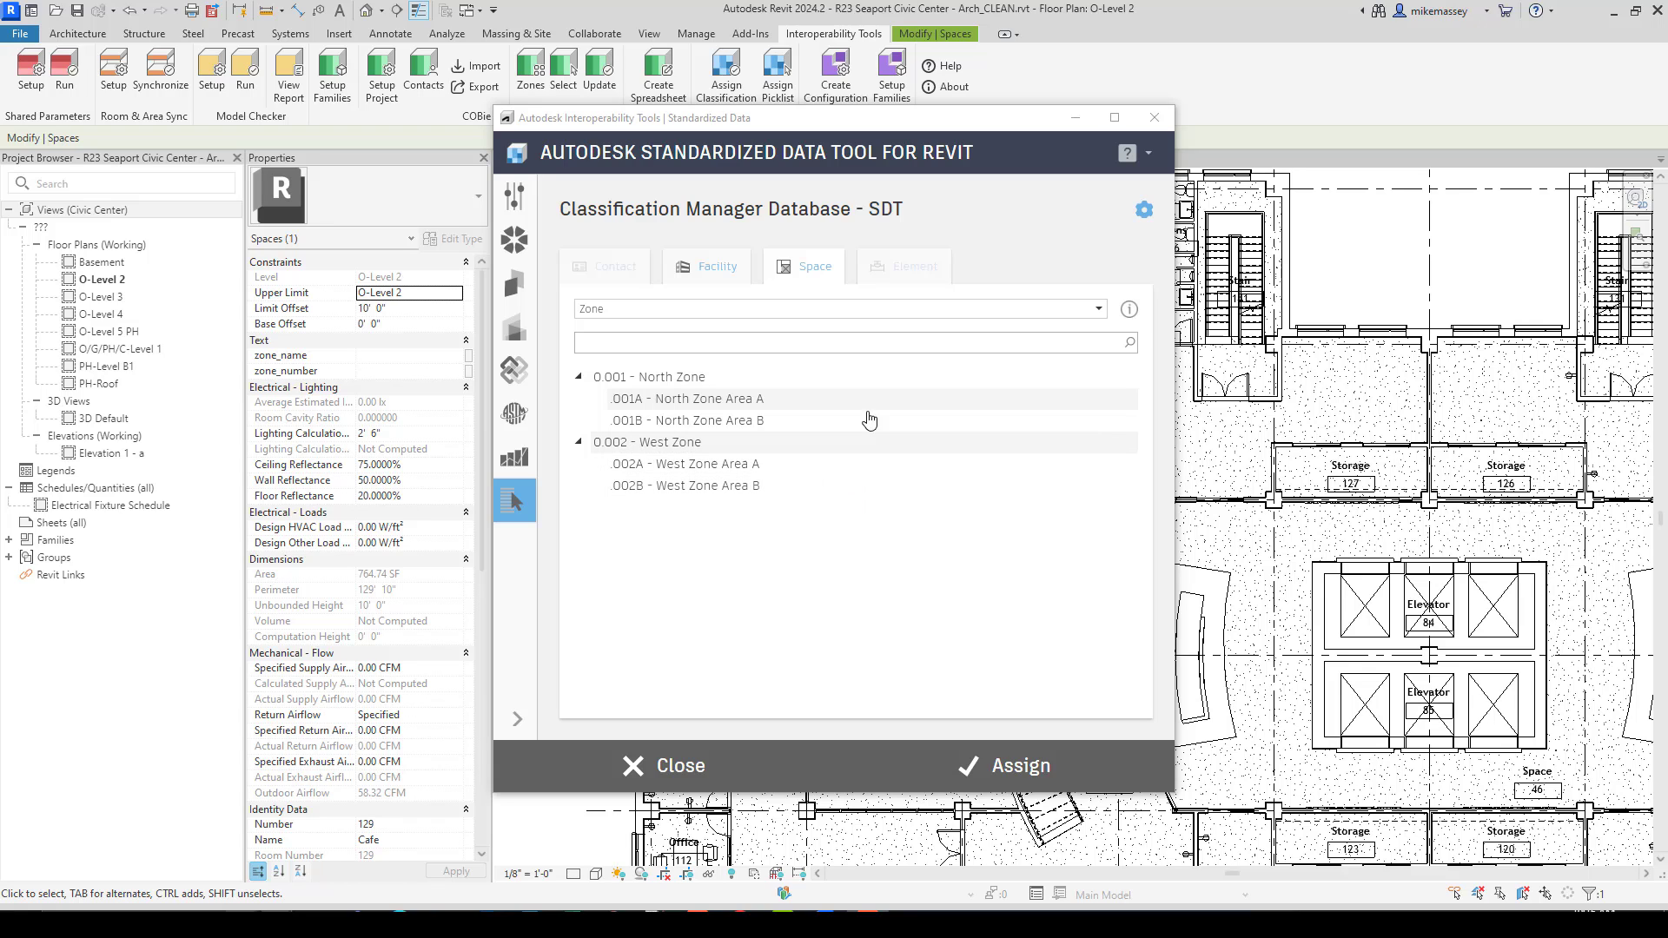
left_click(834, 408)
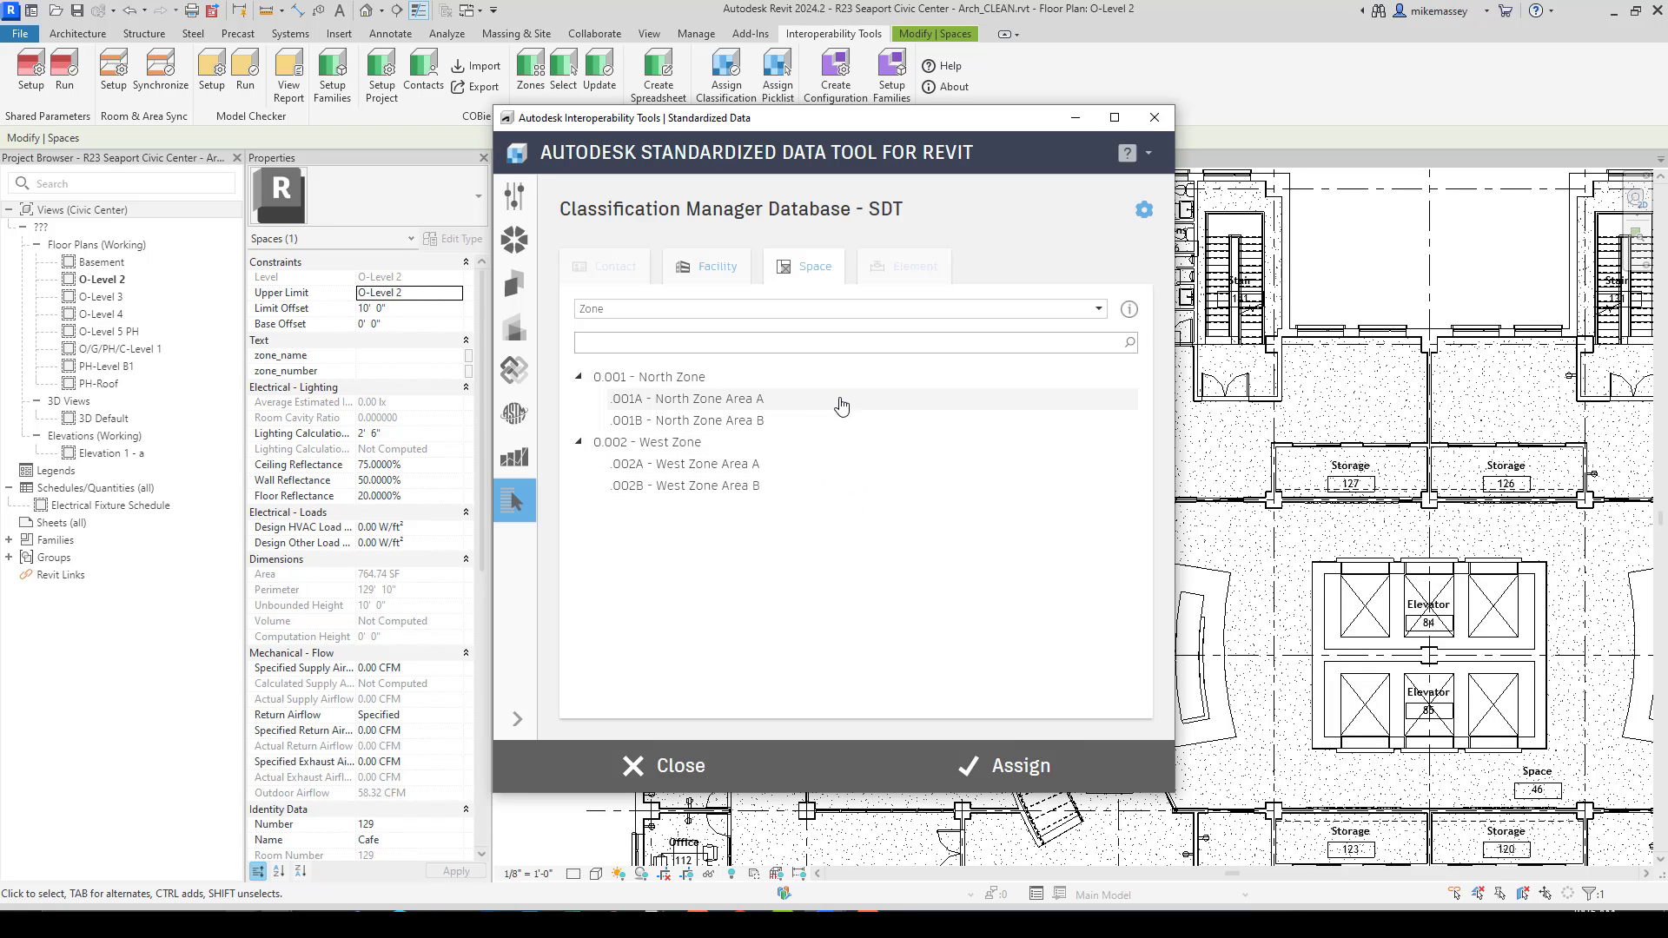
left_click(1024, 766)
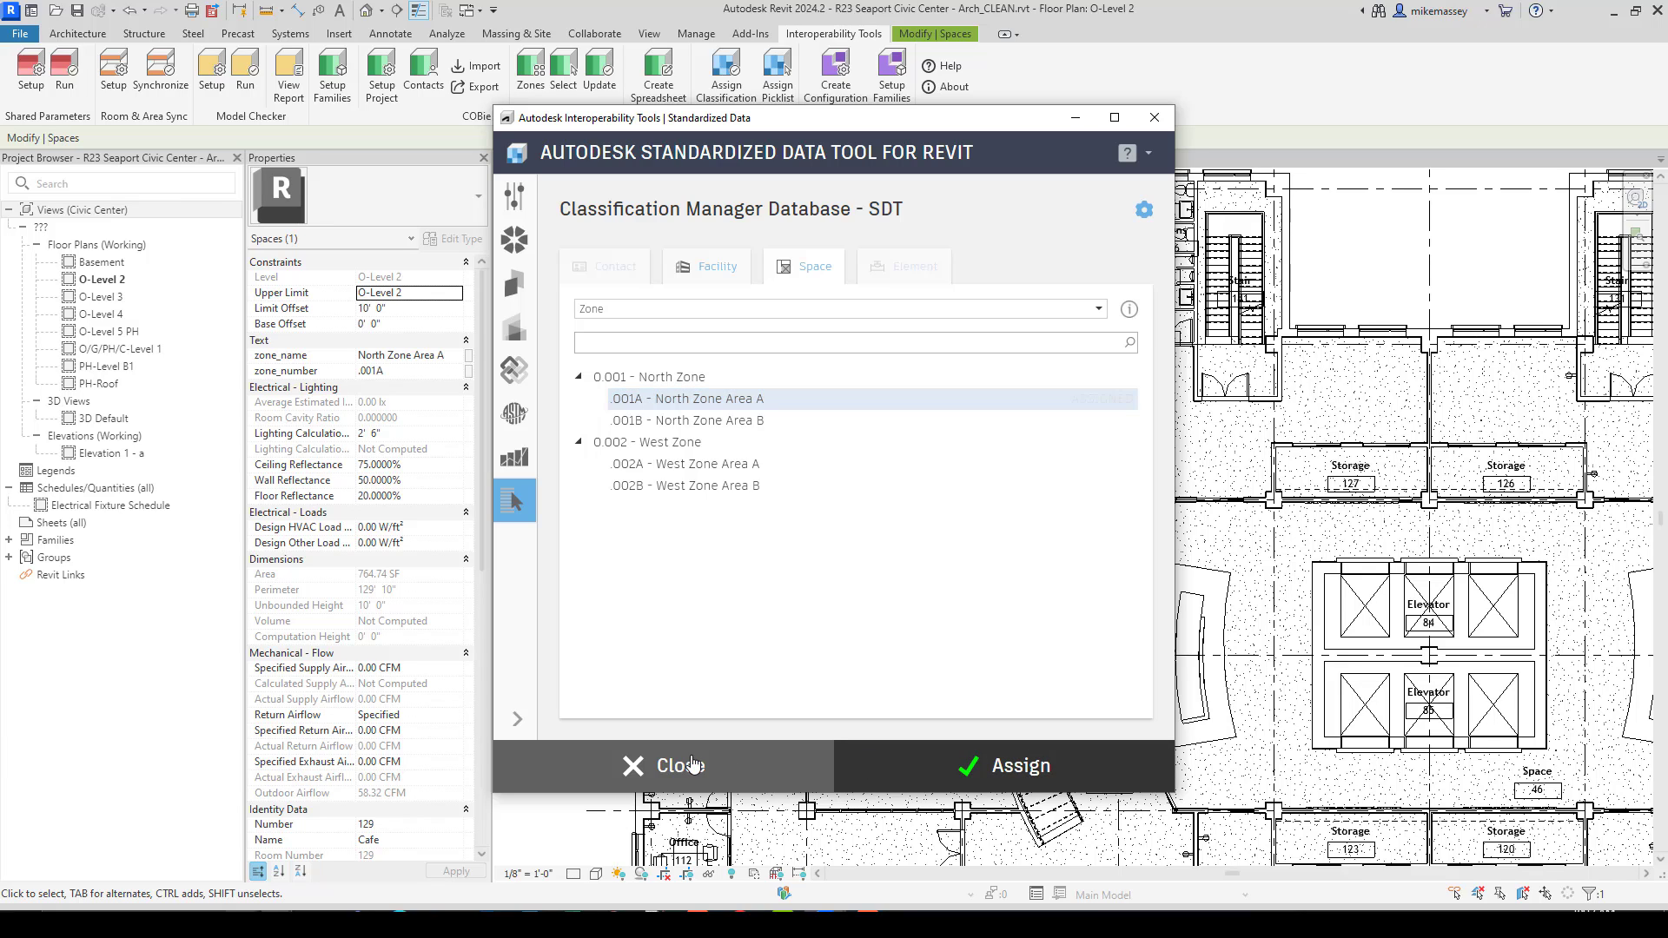
Close the Standardized Data Tool and review the zone_name and zone_number properties of the Cafe space
left_click(686, 768)
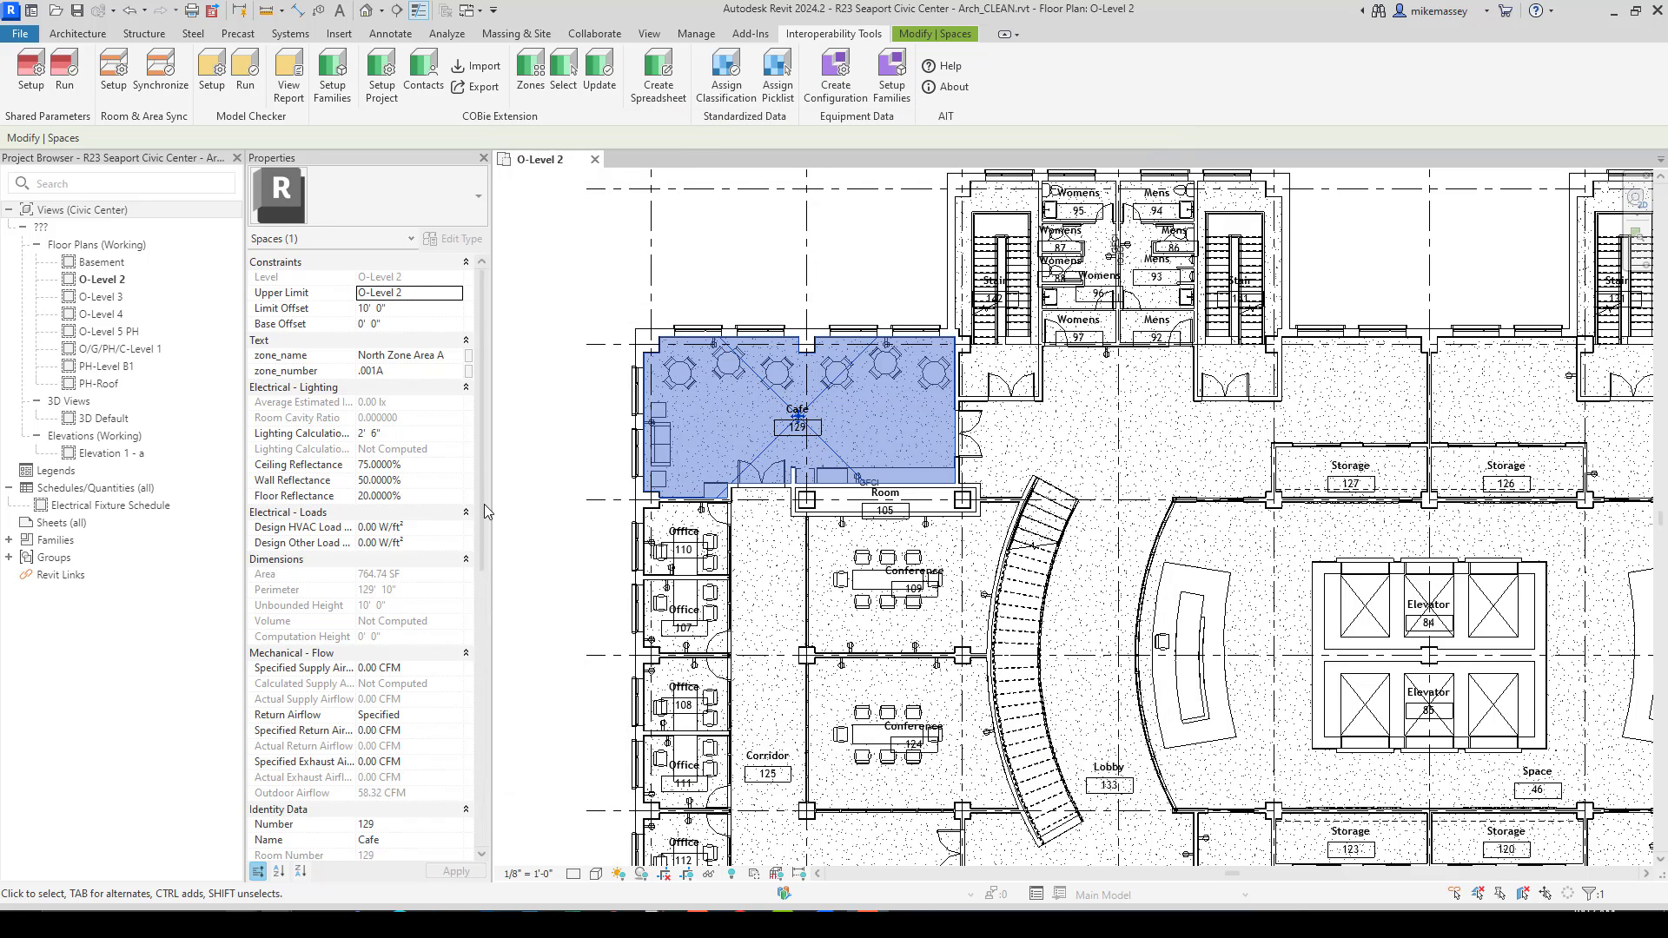
scroll(570, 401, "up", 1)
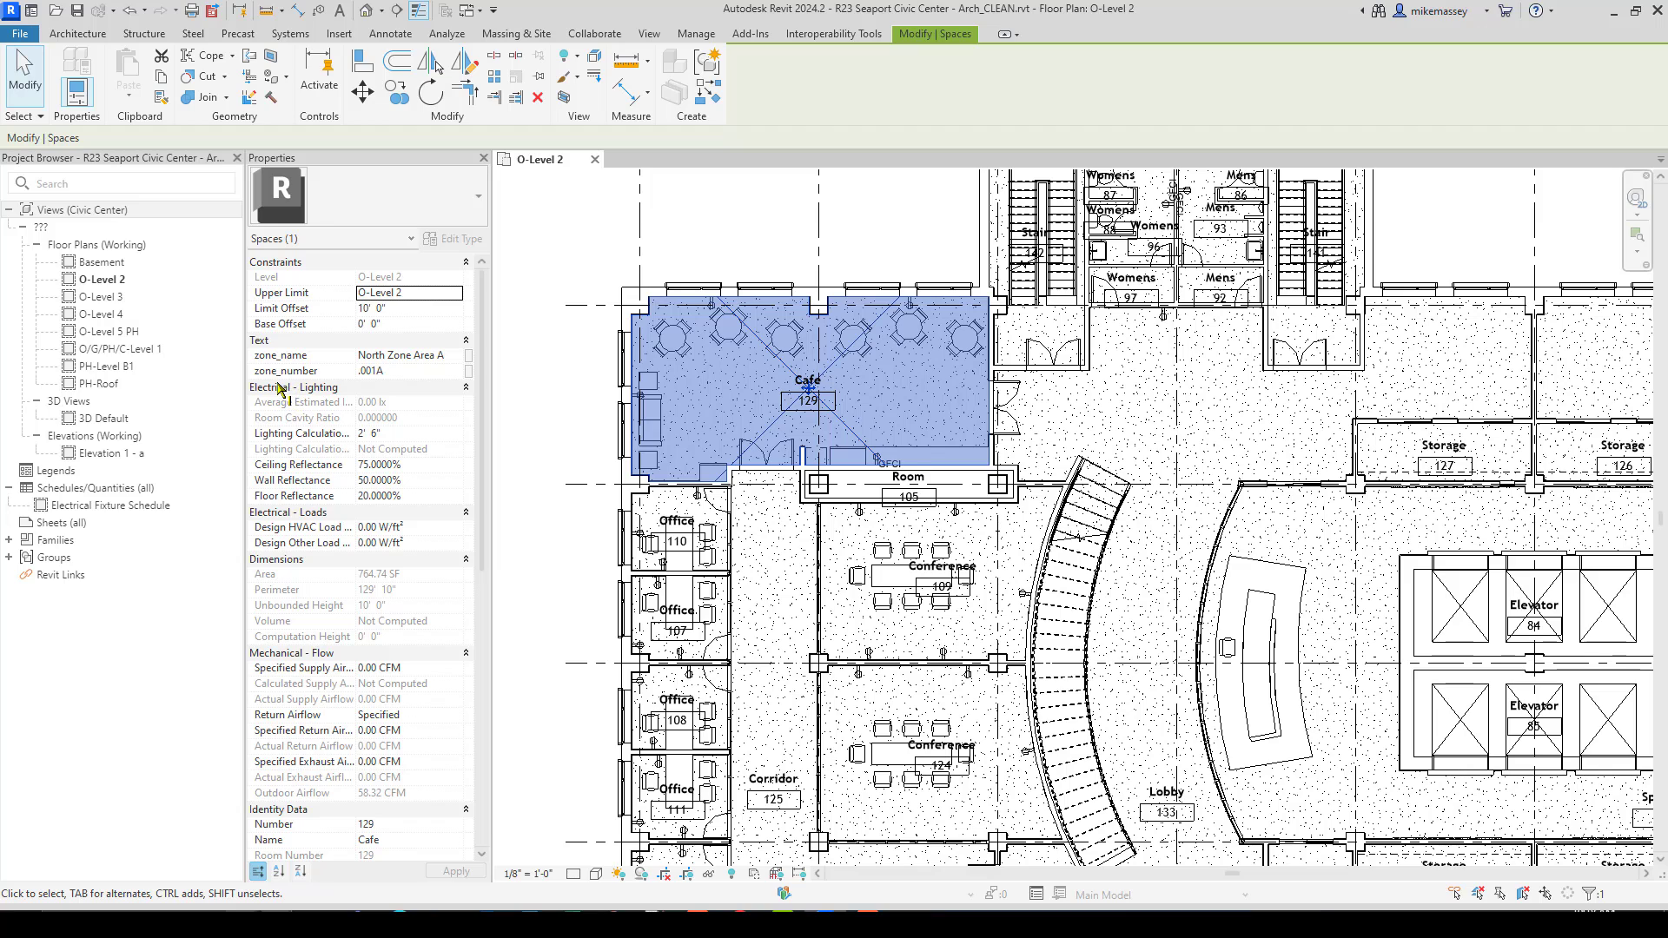
left_click_drag(278, 383, 402, 379)
Reopen the Assign Classification tool's Picklist and open the database selection for loading a new picklist
left_click(819, 34)
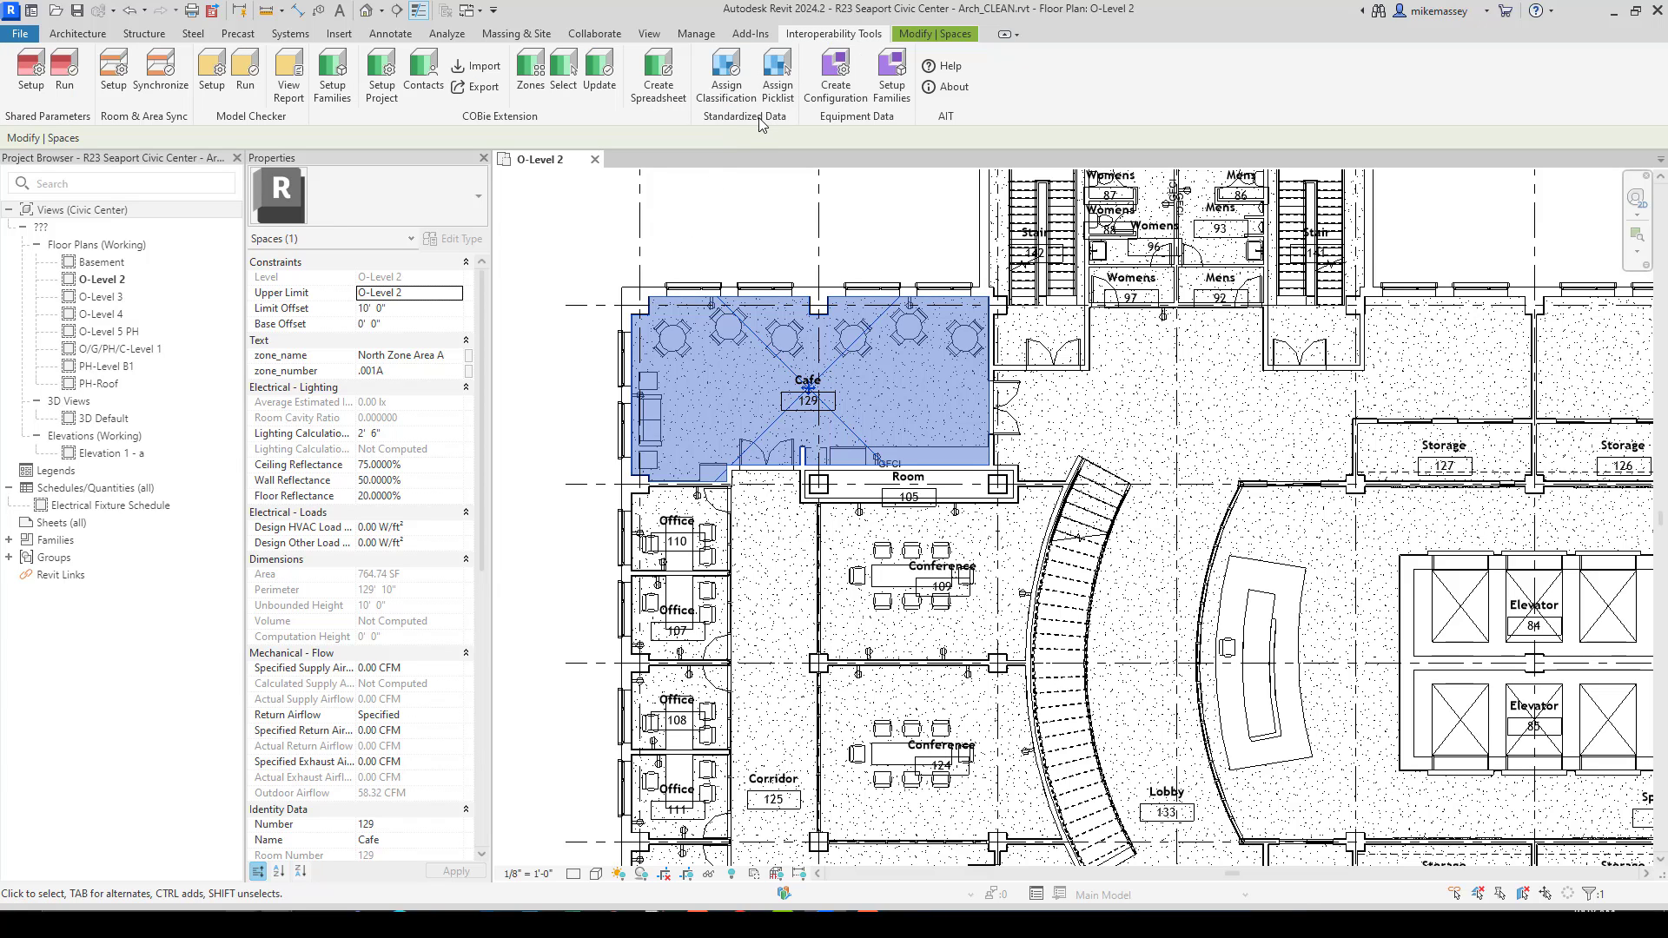
left_click(727, 97)
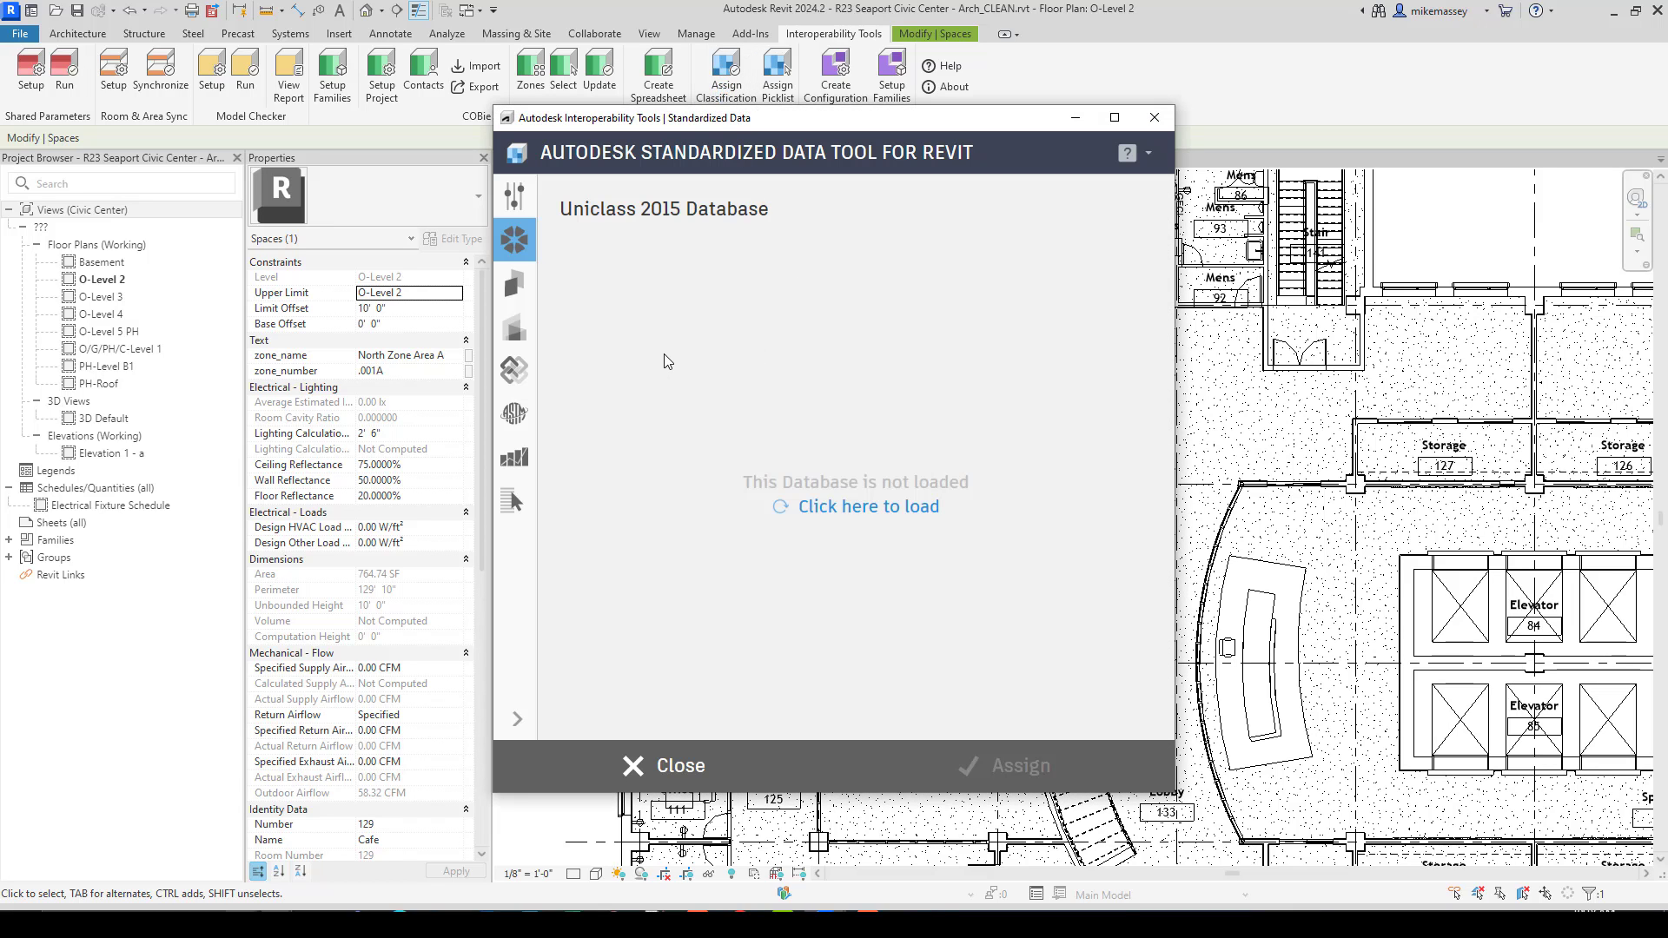
left_click(526, 511)
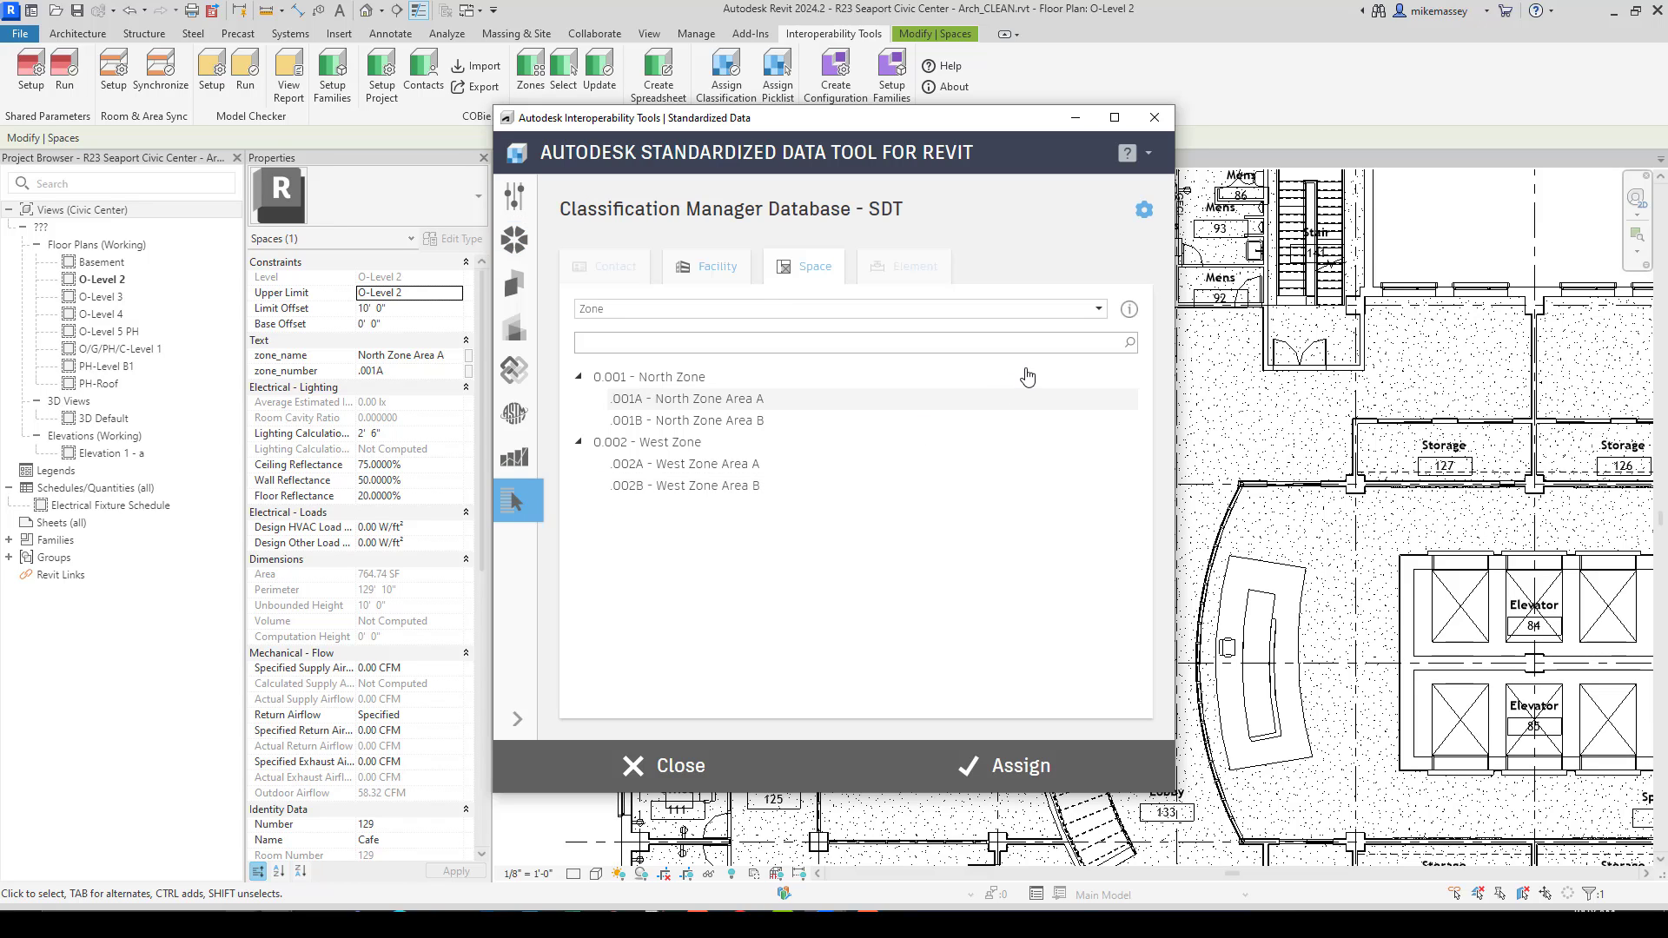
left_click(1144, 217)
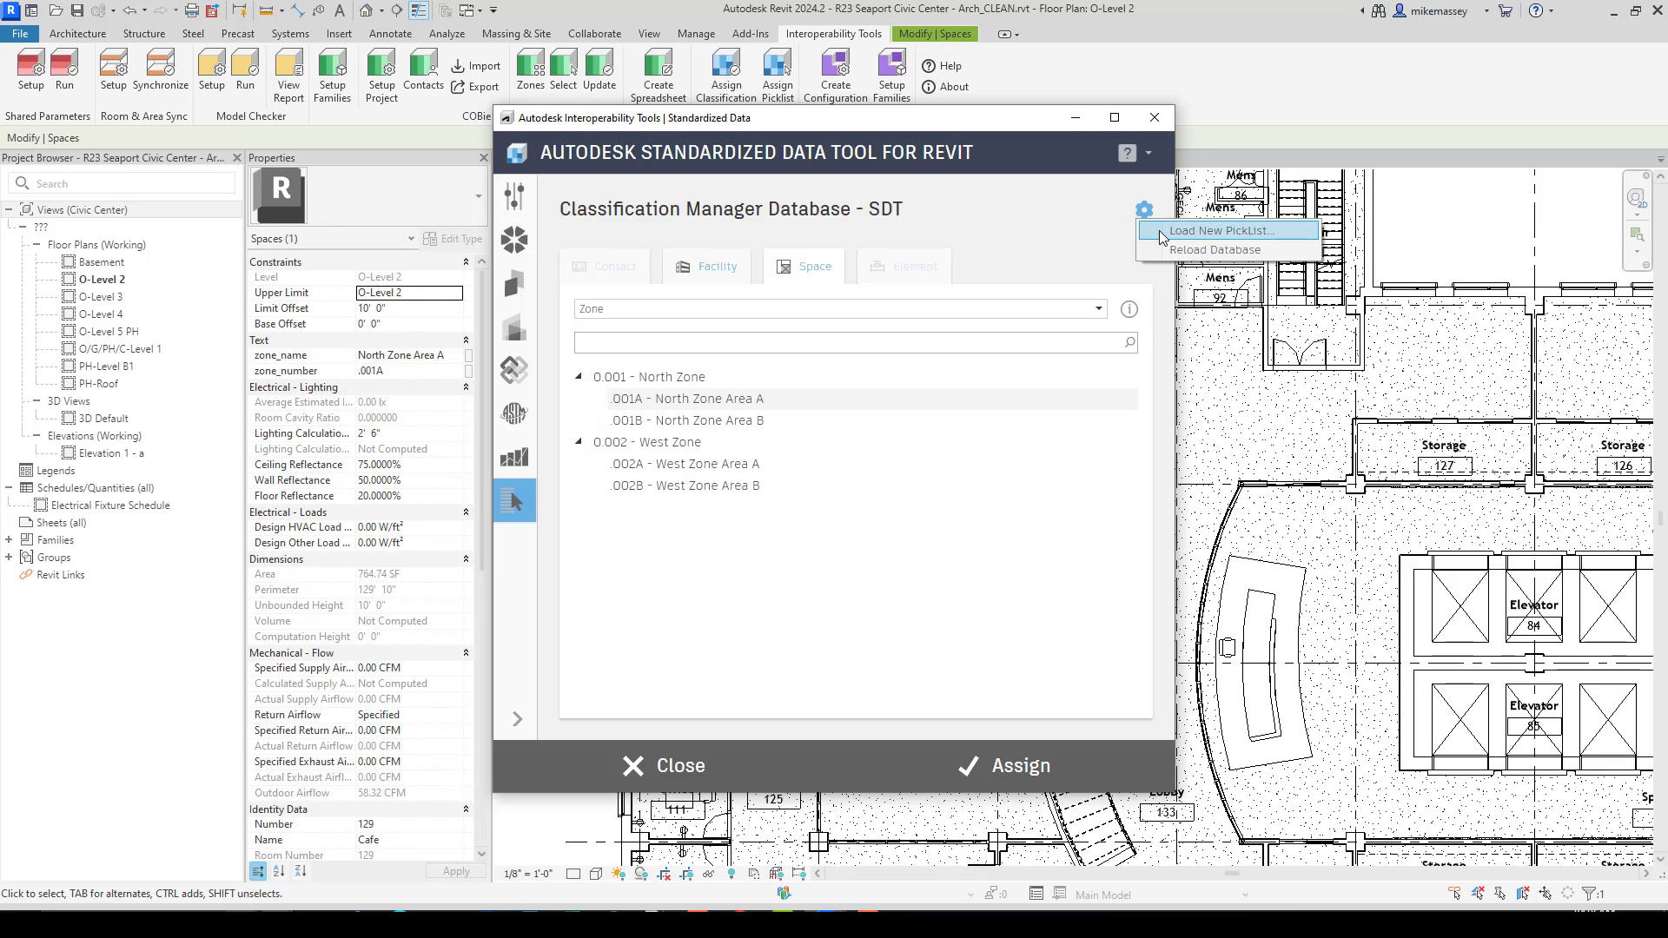
left_click(1162, 233)
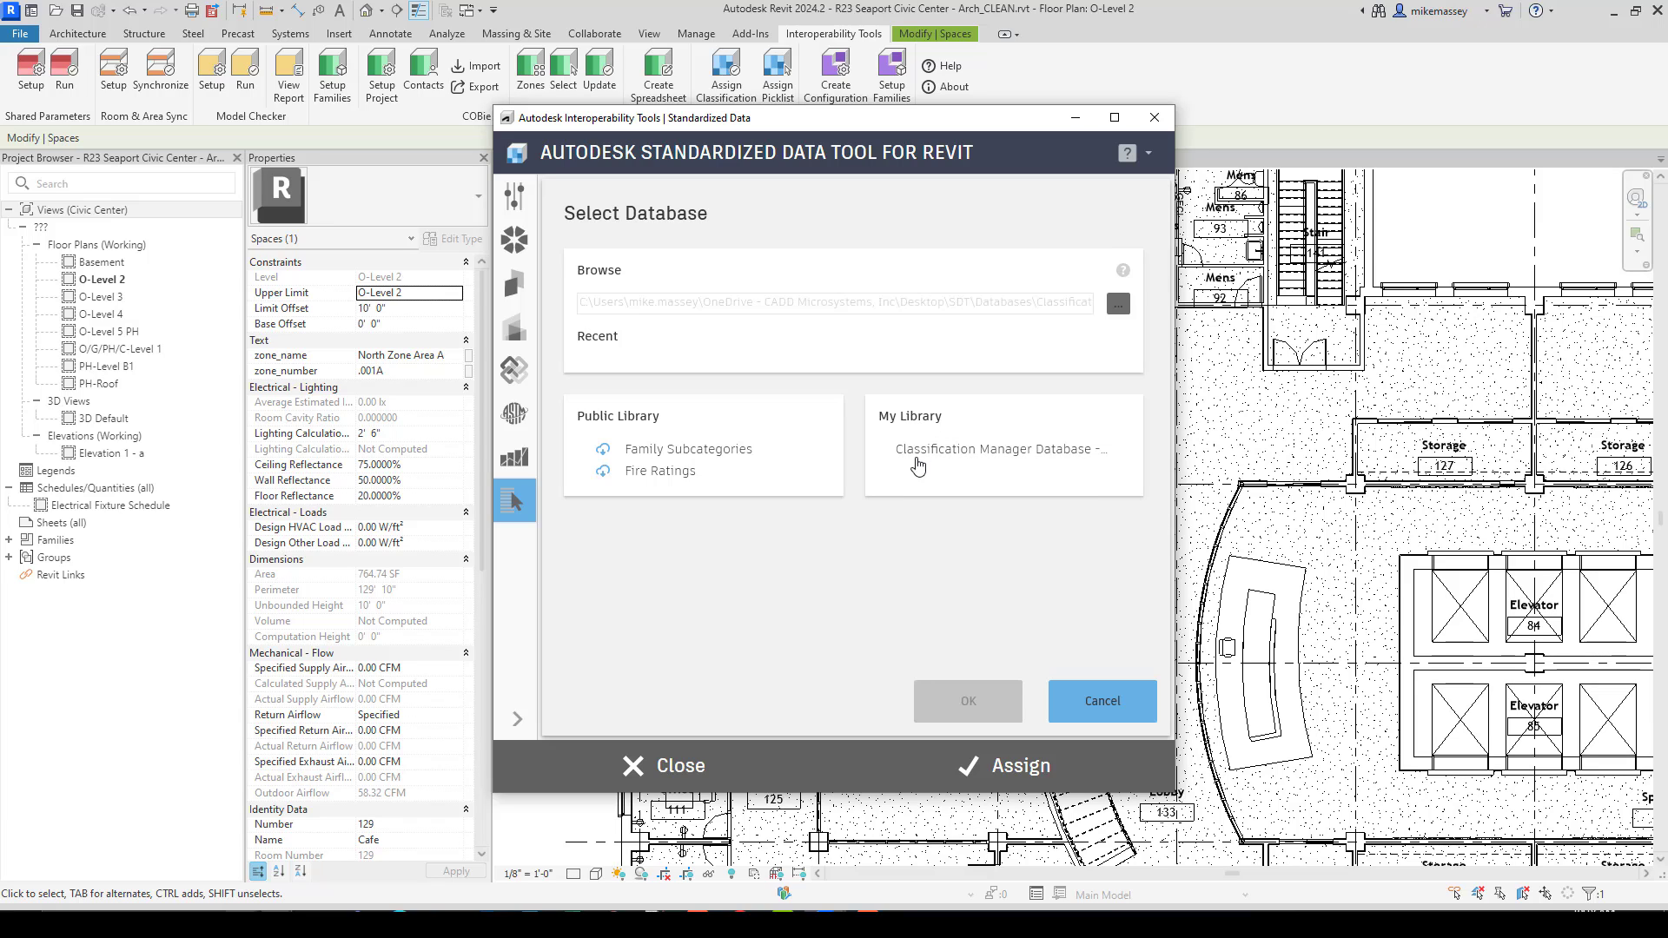
Add the Databases folder inside the desktop SDT folder as a picklist path in the Standardized Data Tool options
left_click(517, 200)
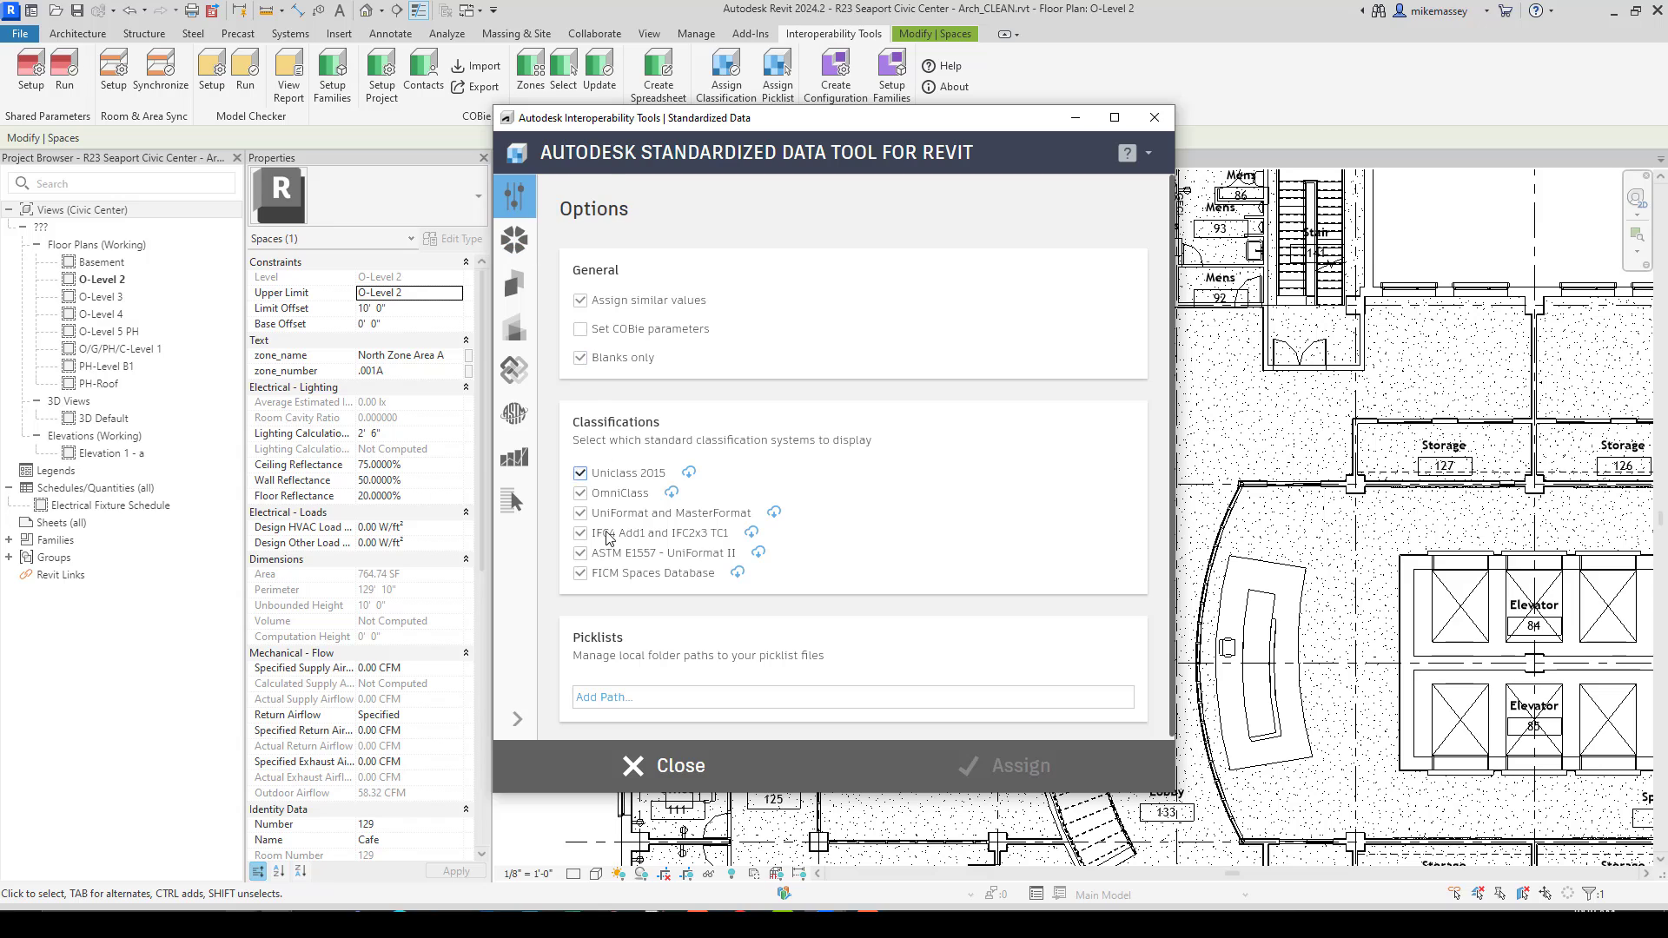
left_click(608, 698)
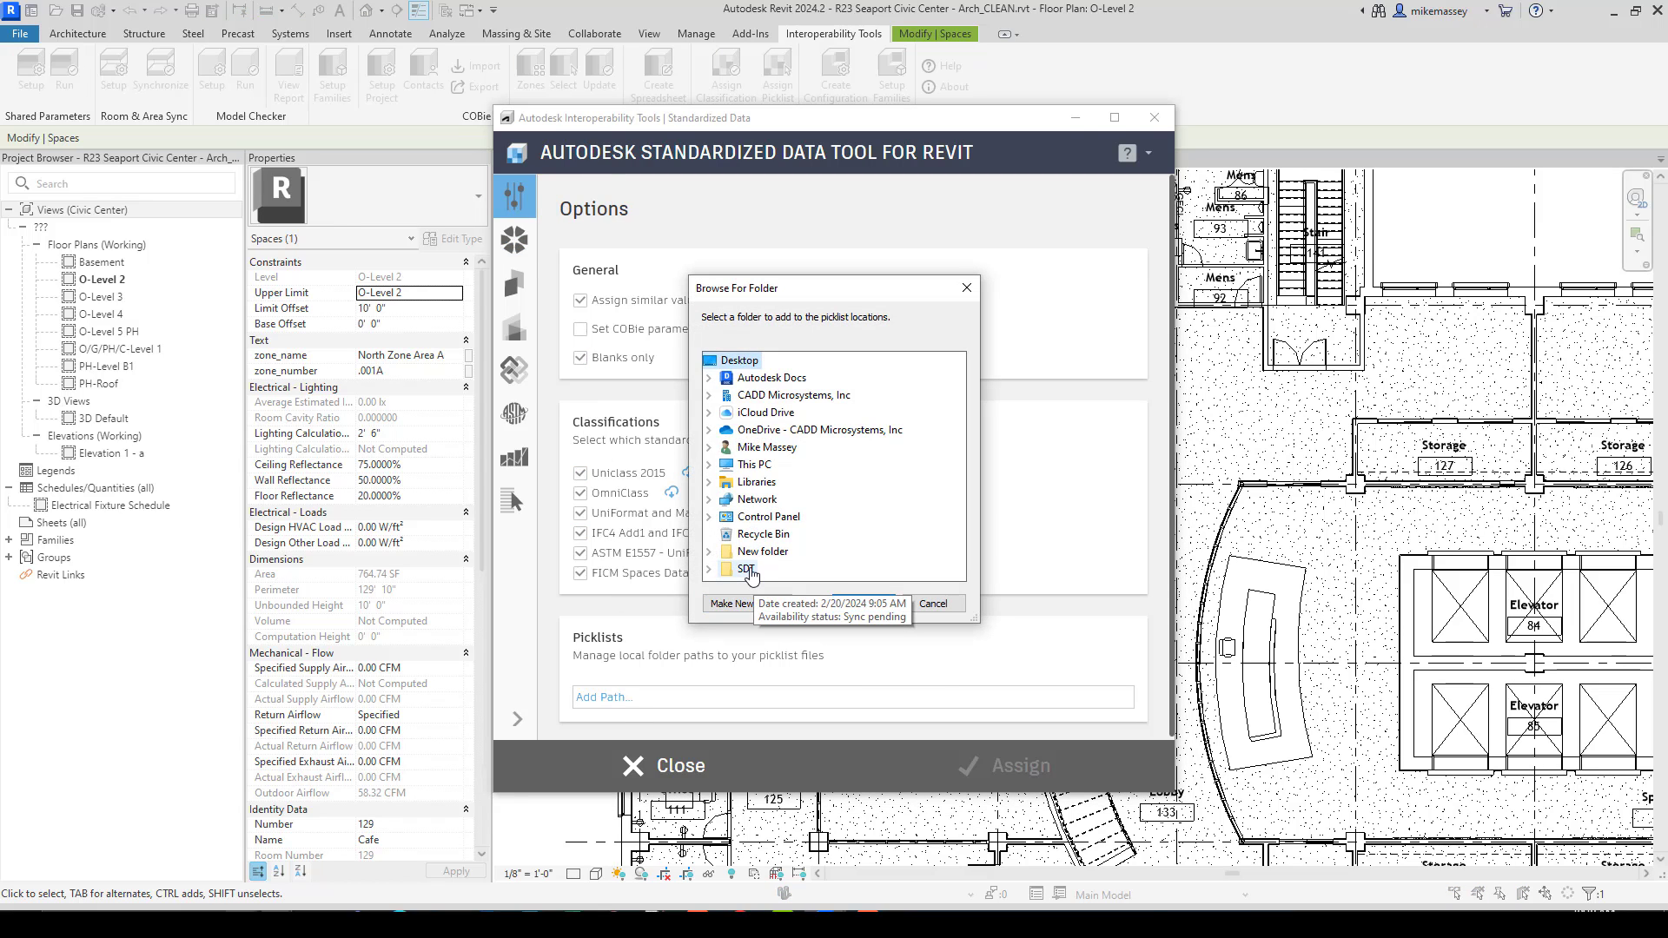
left_click(708, 570)
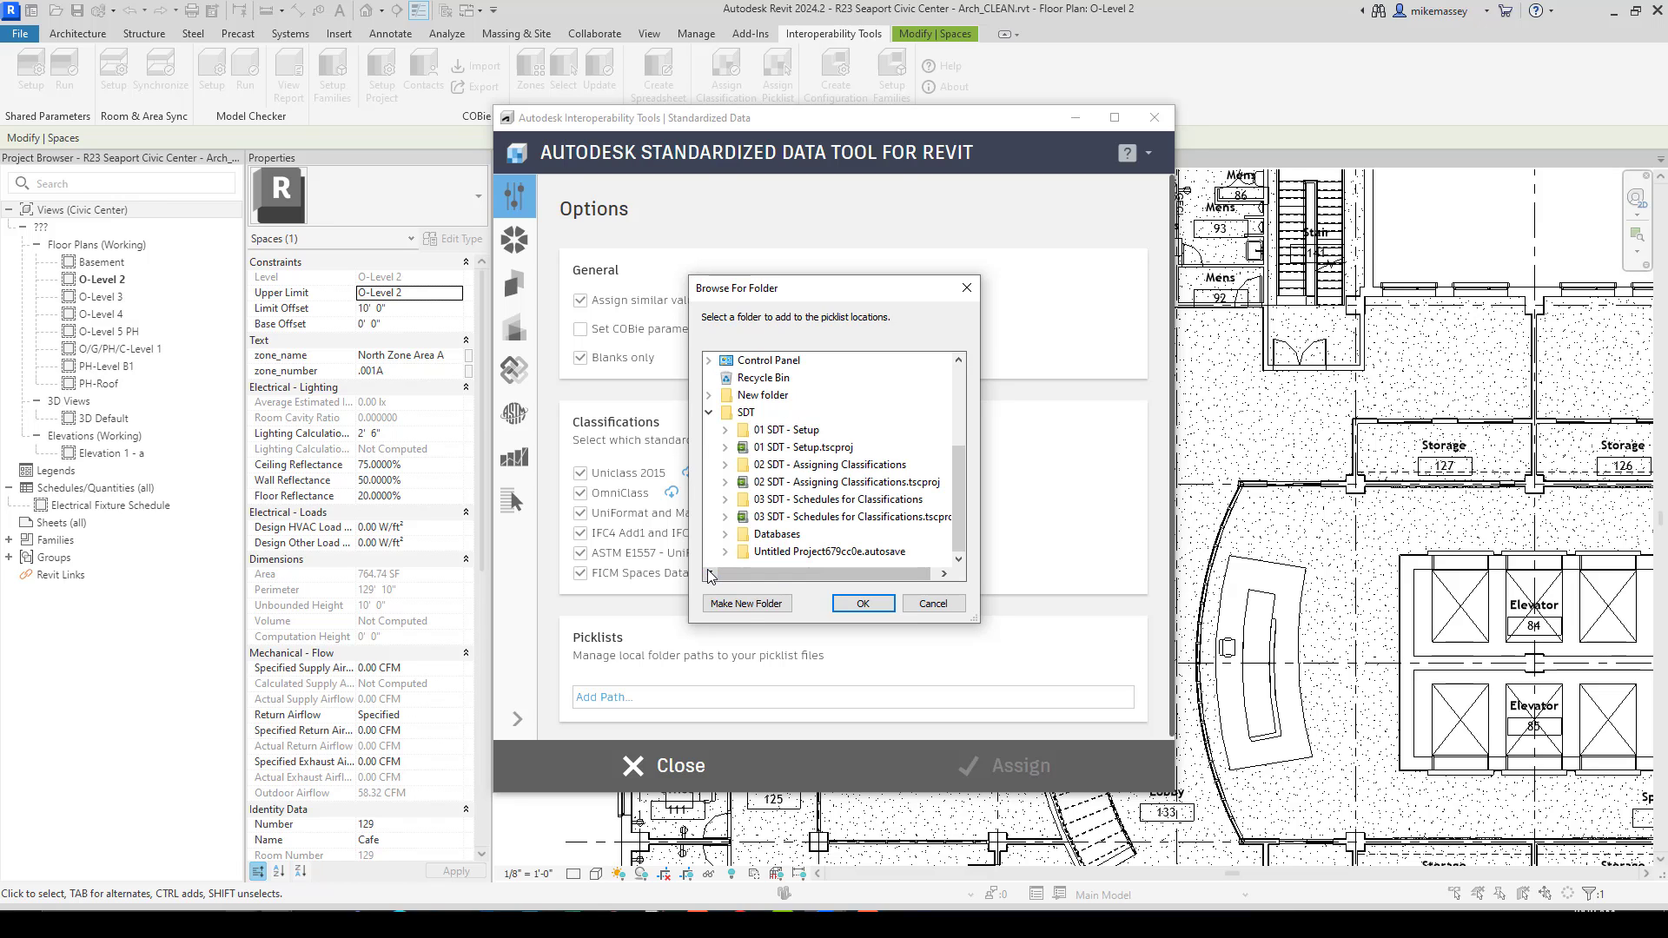
left_click(771, 539)
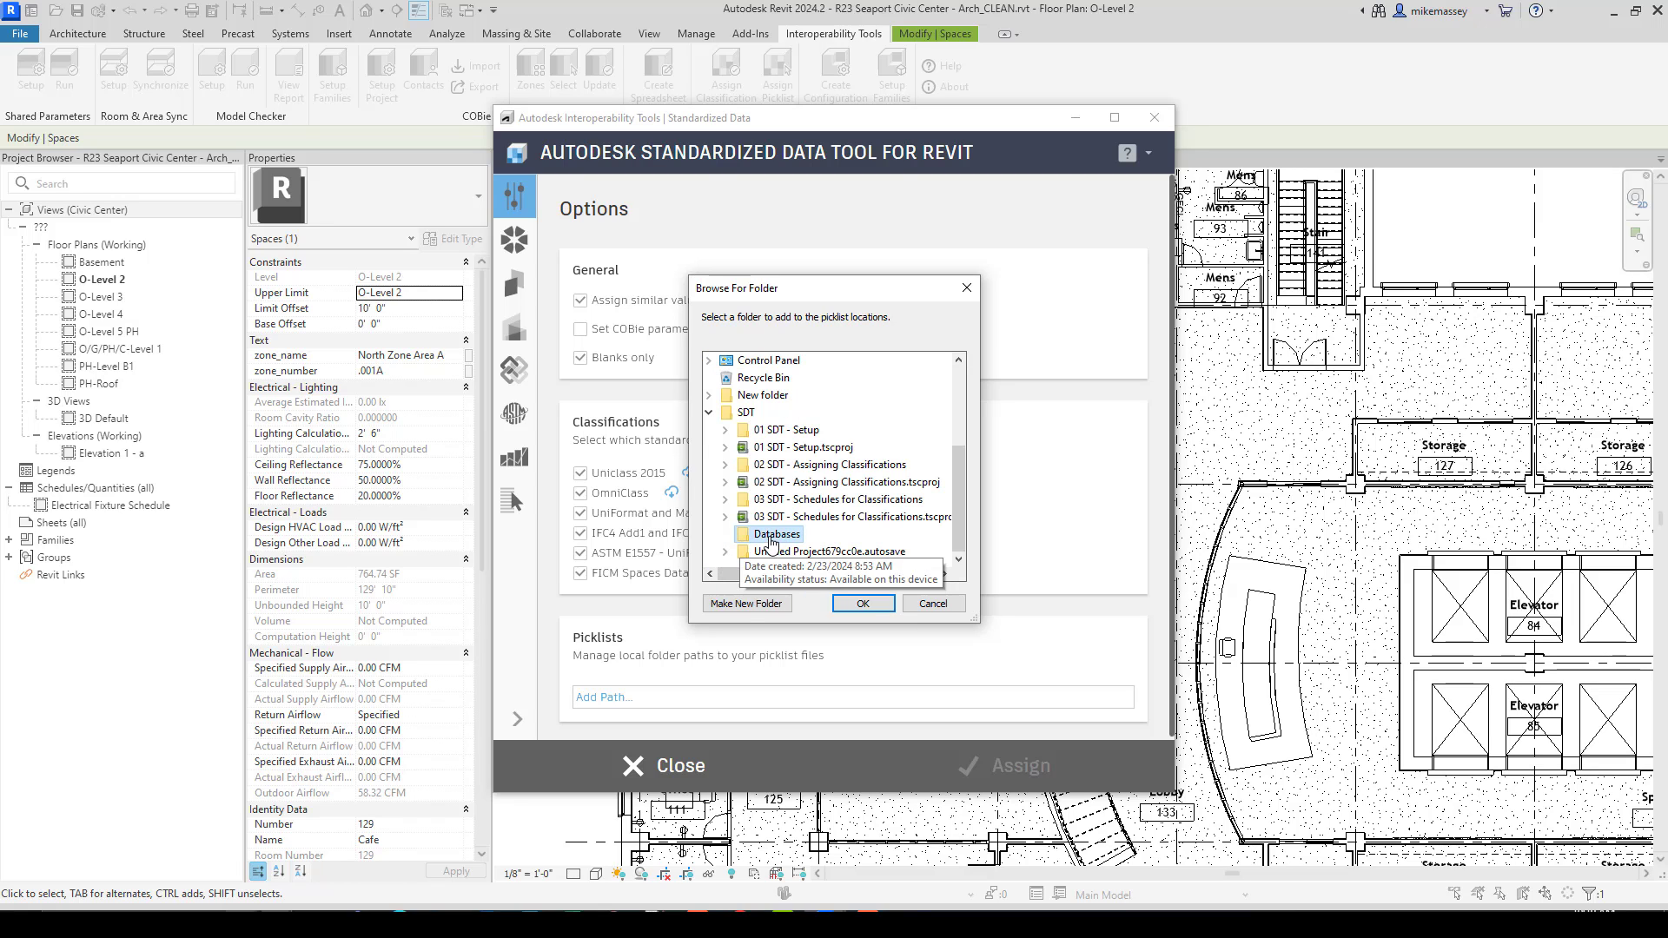
left_click(862, 604)
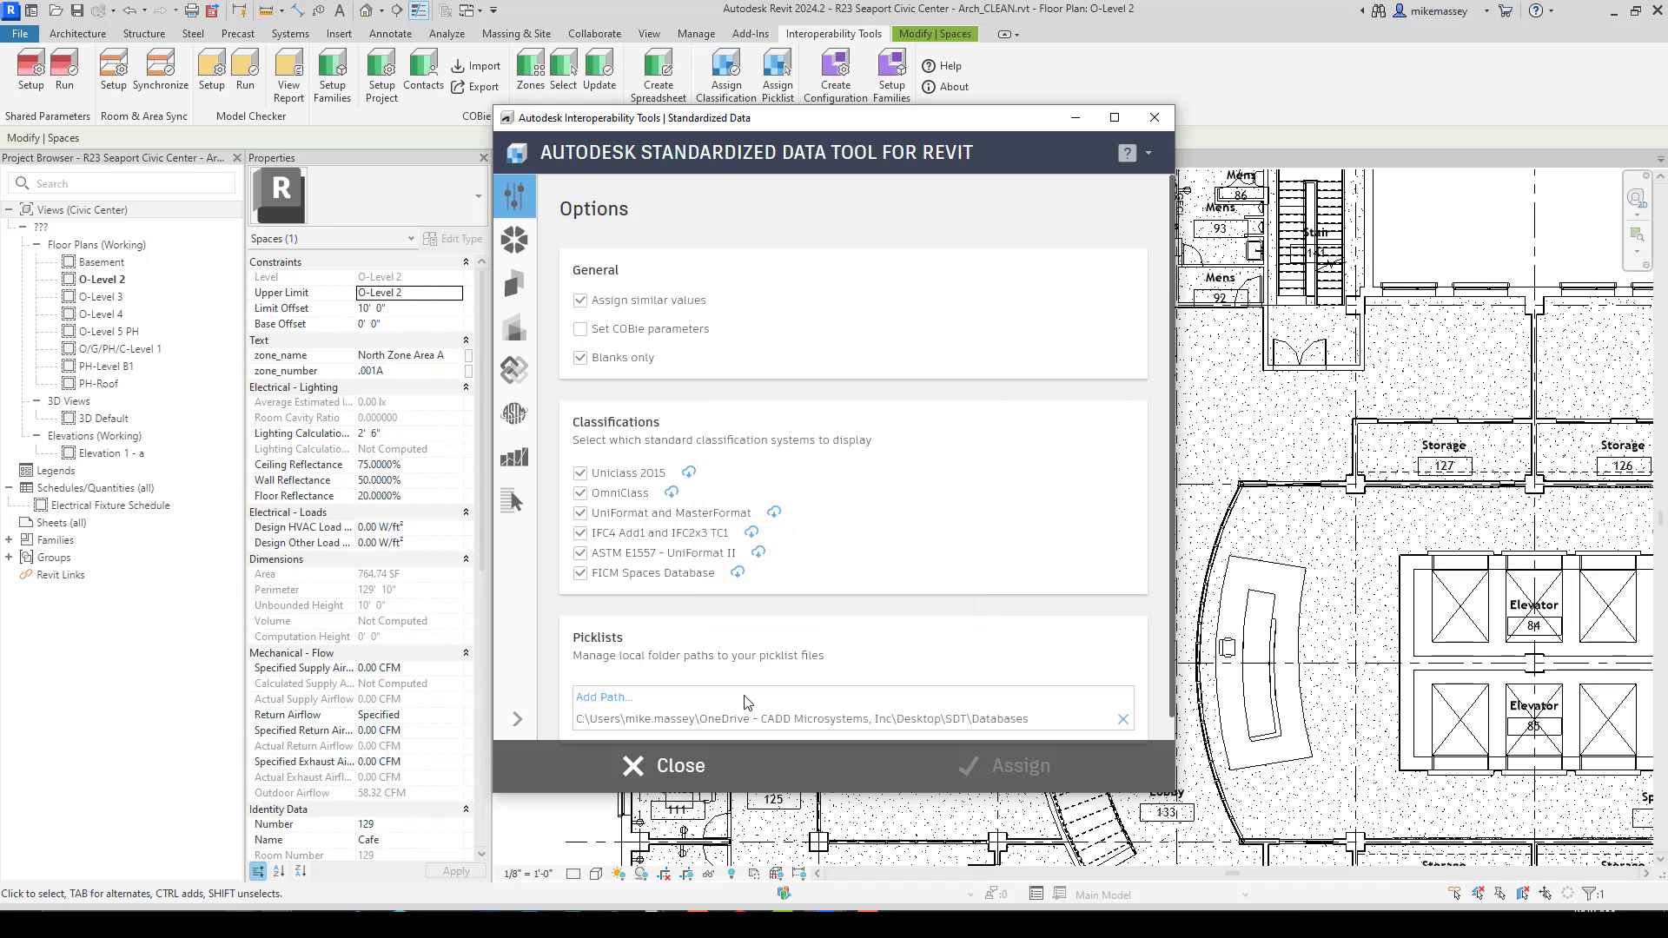
Check the databases listed in My Library for the Picklist, cancel the database selection and close the Standardized Data Tool
left_click(516, 502)
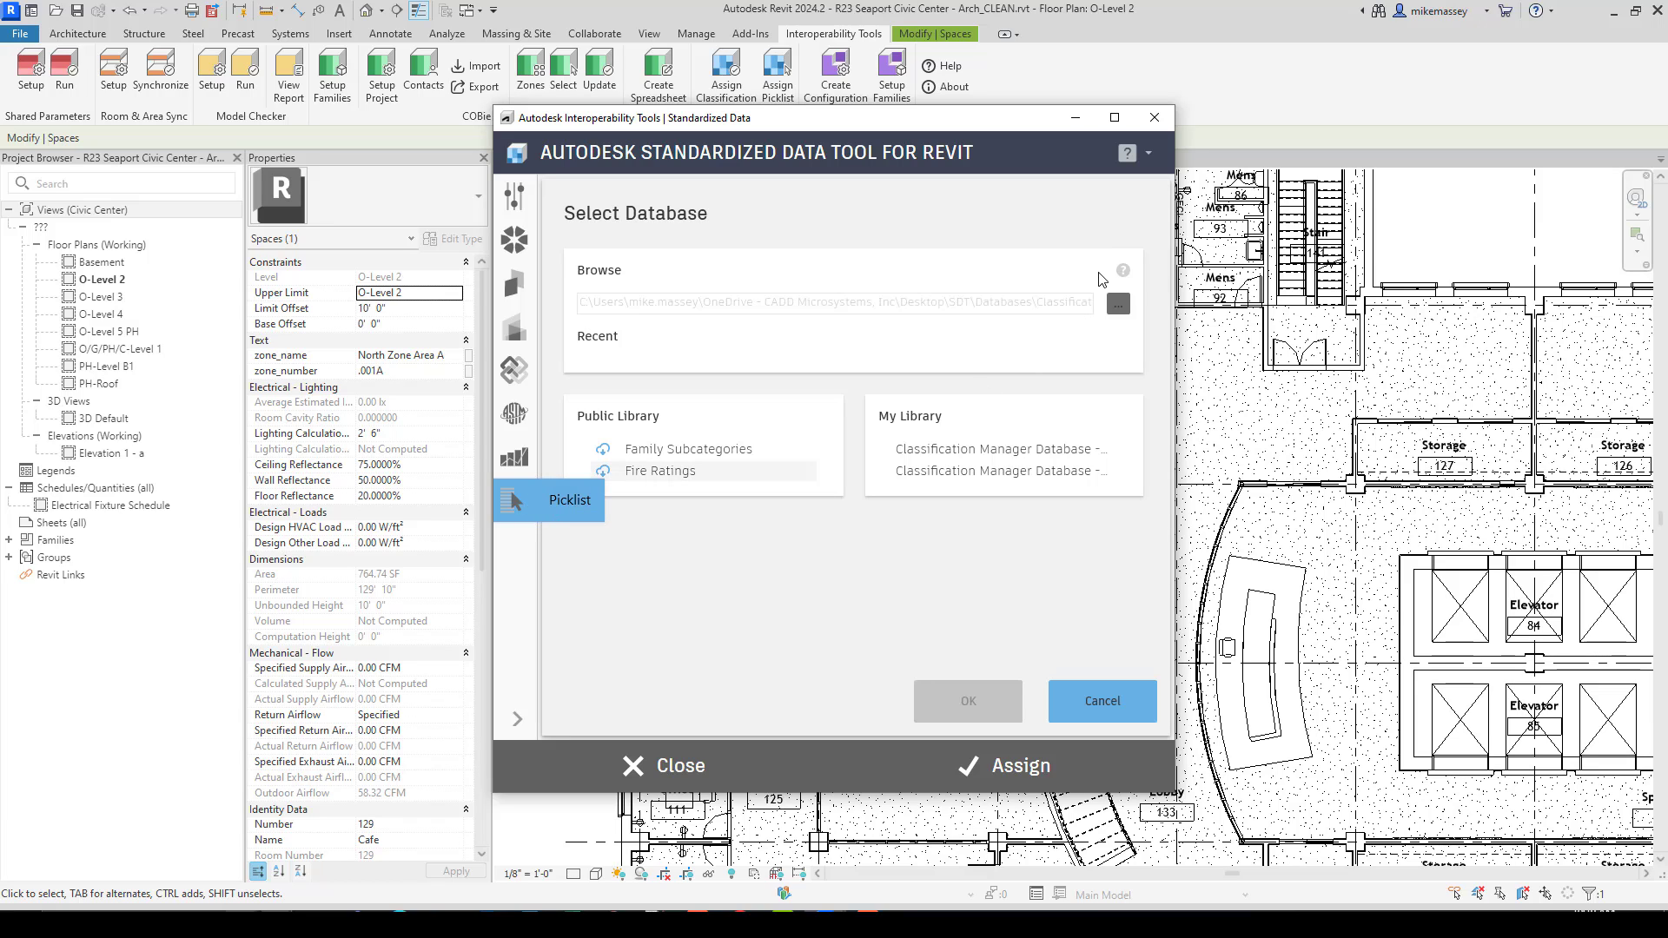
left_click(1104, 704)
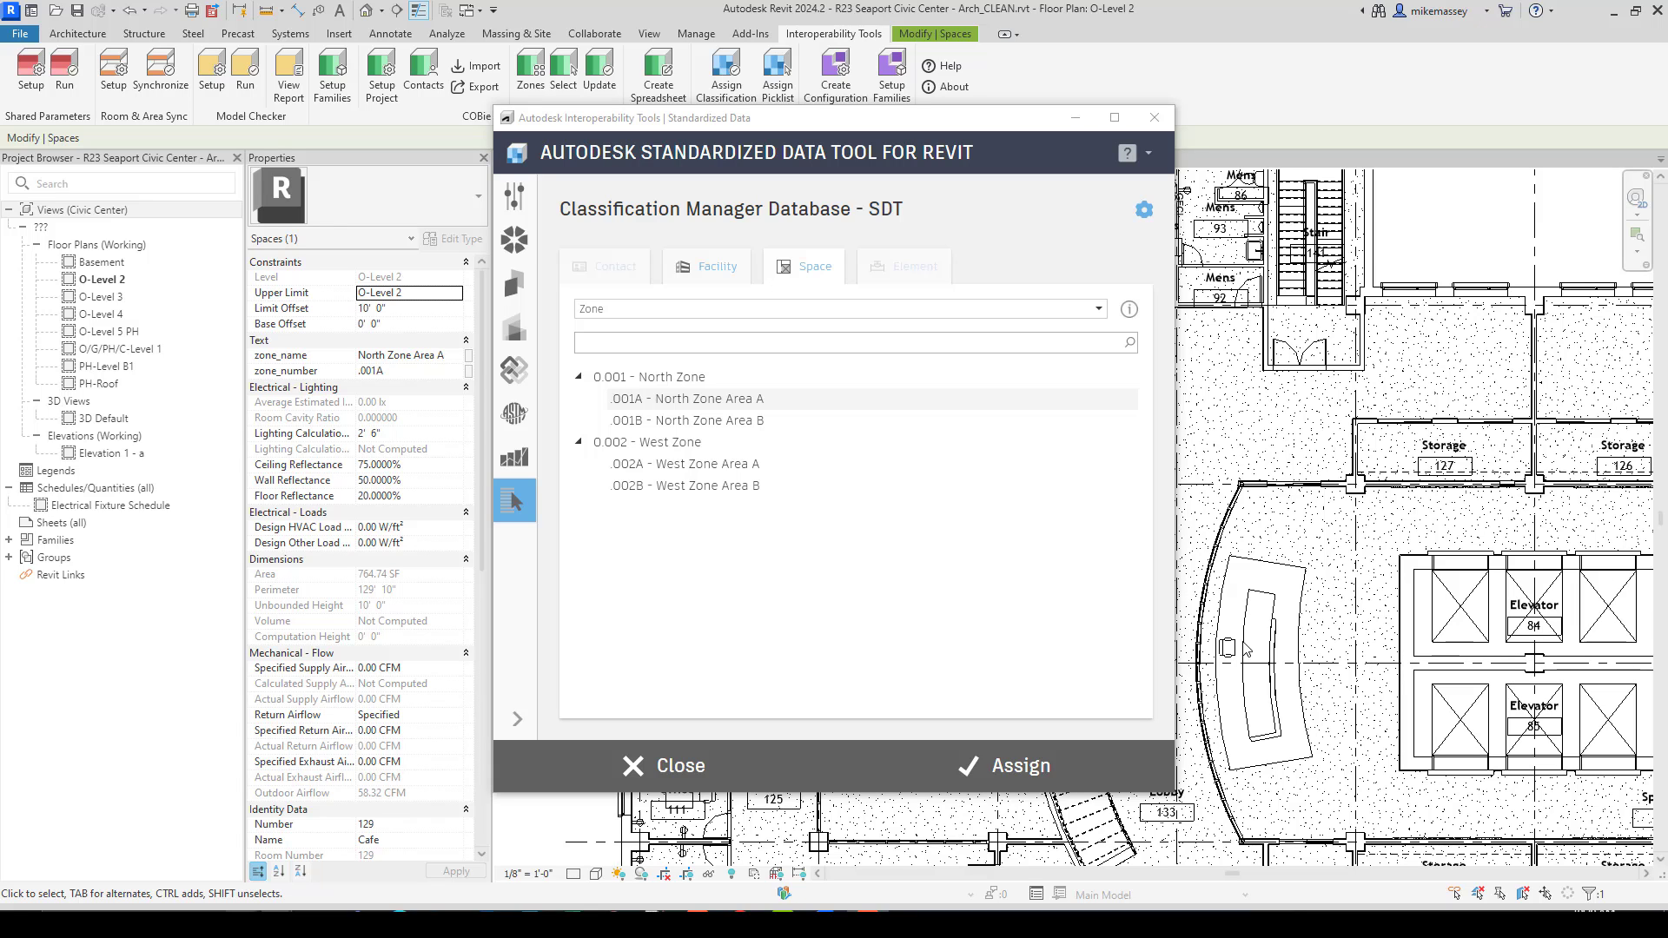
left_click(686, 766)
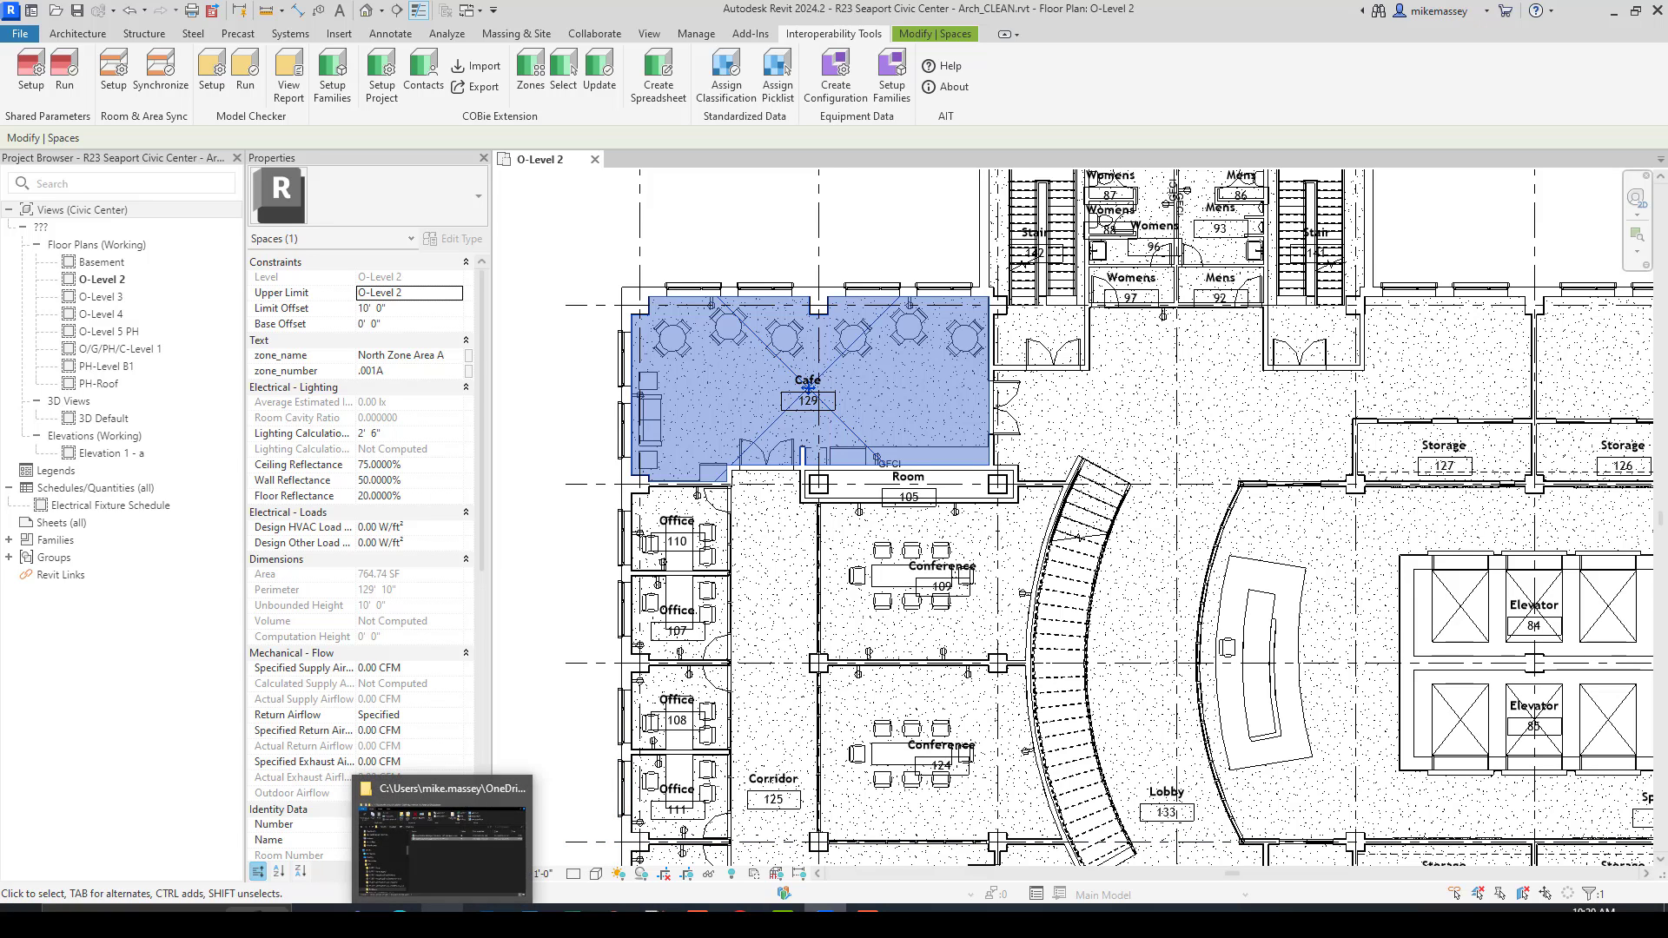
Open Classification Manager Database - SDT.xlsx in Excel and create a copy of the Spaces sheet before Products 1
left_click(434, 816)
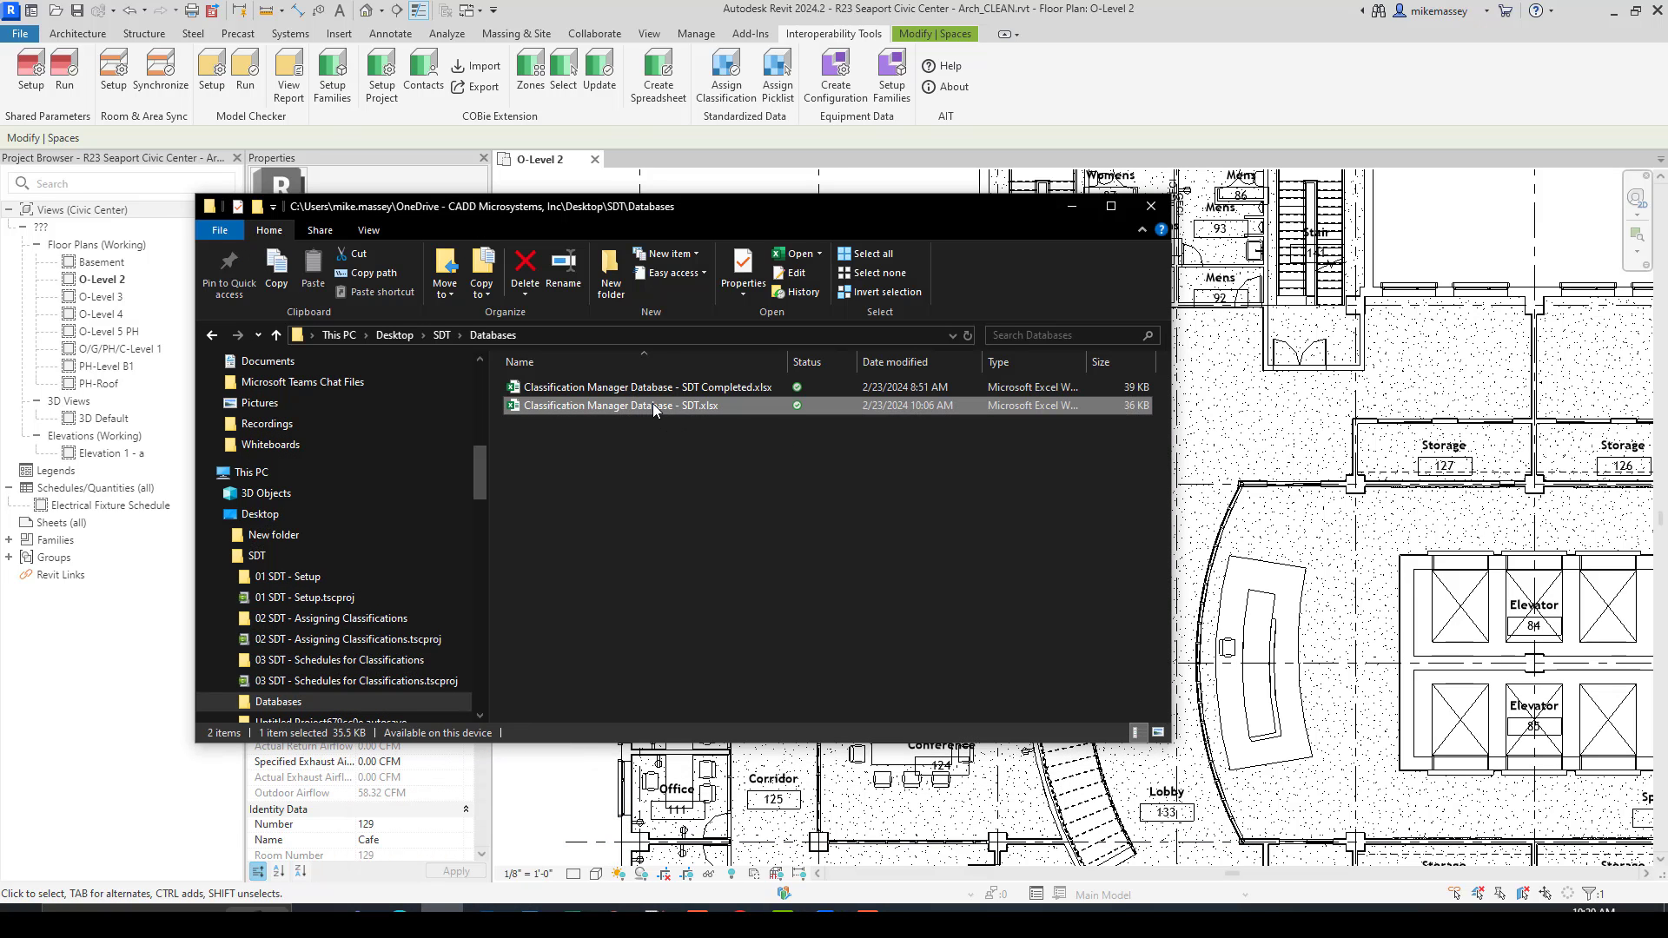
double_click(653, 405)
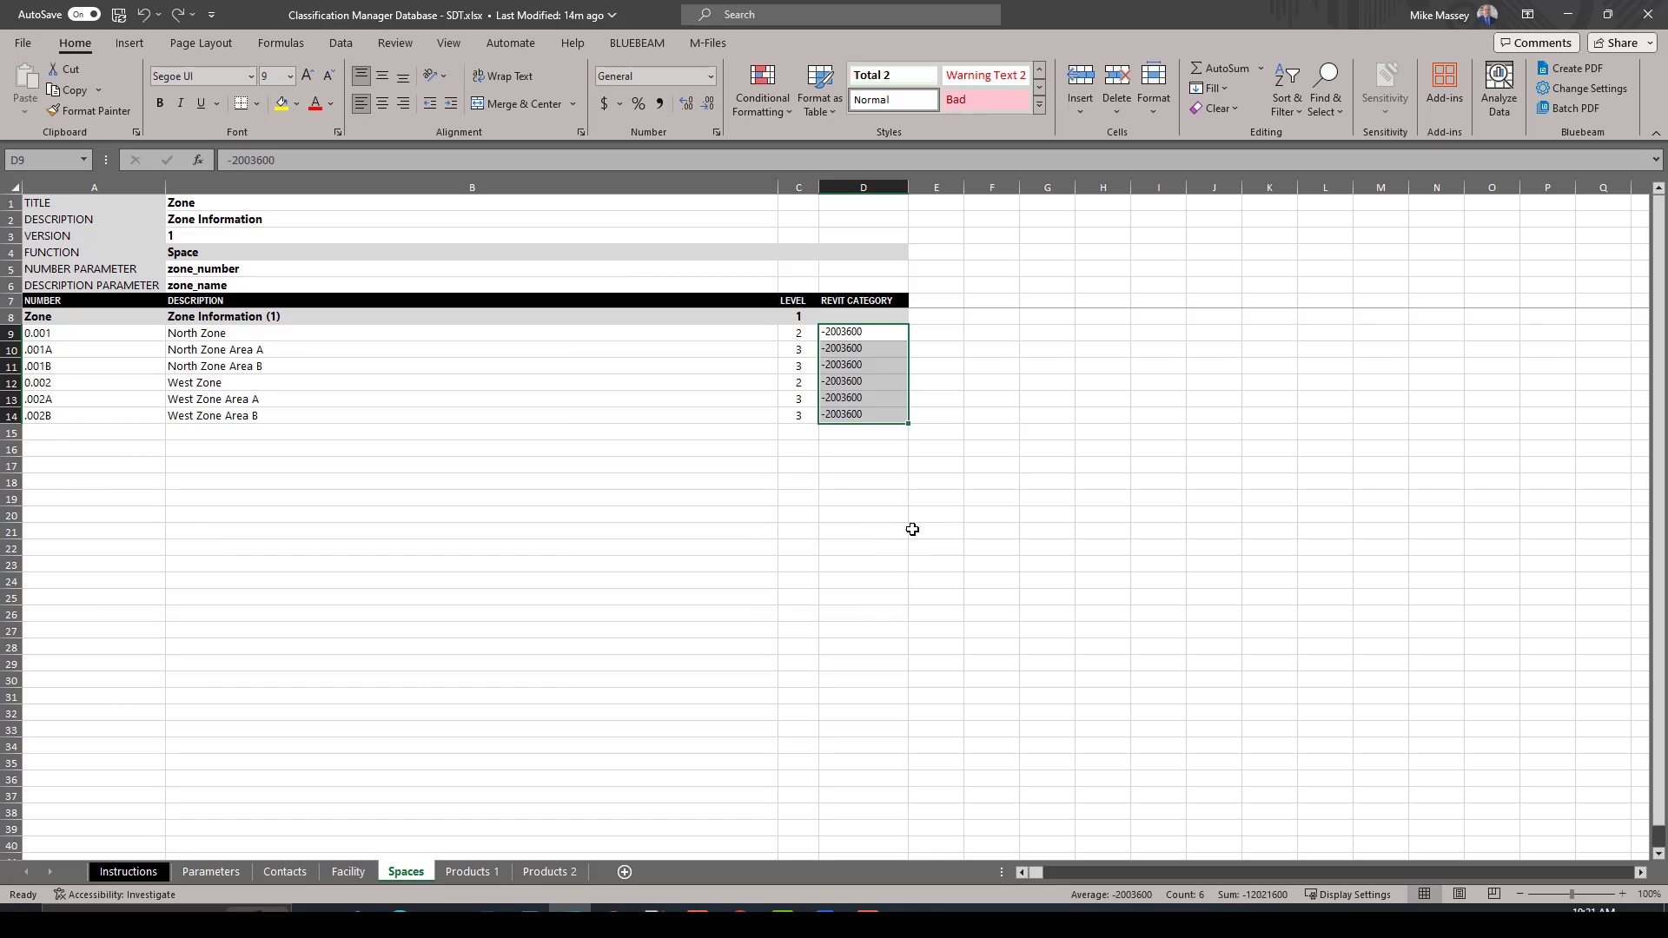
right_click(415, 875)
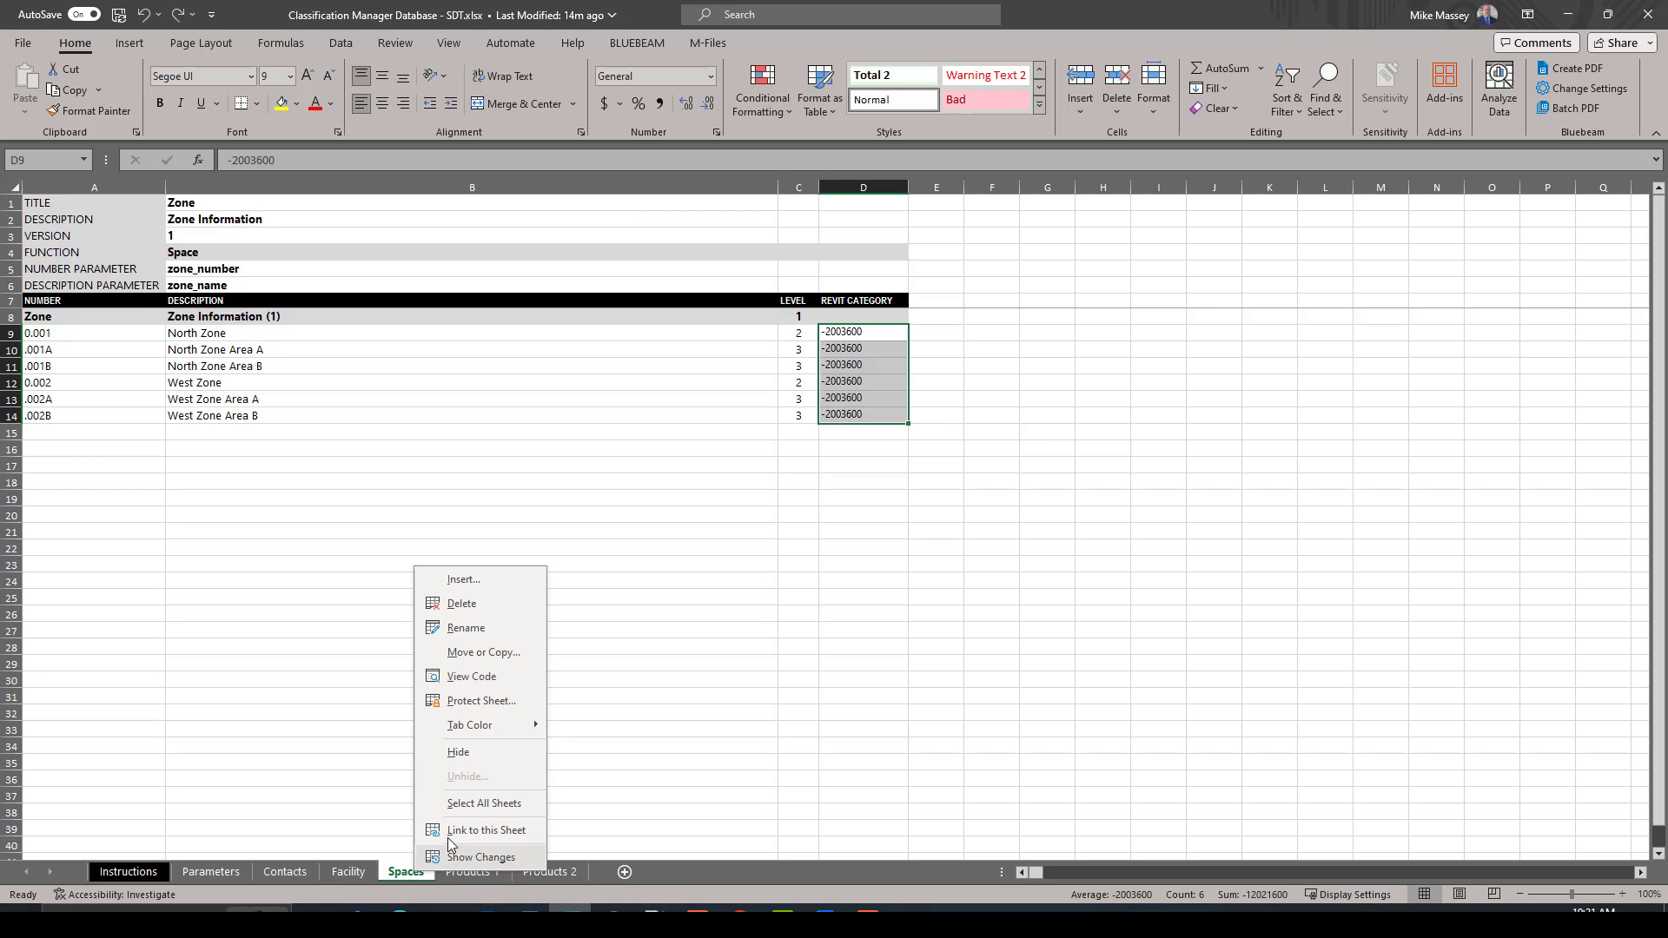
left_click(486, 652)
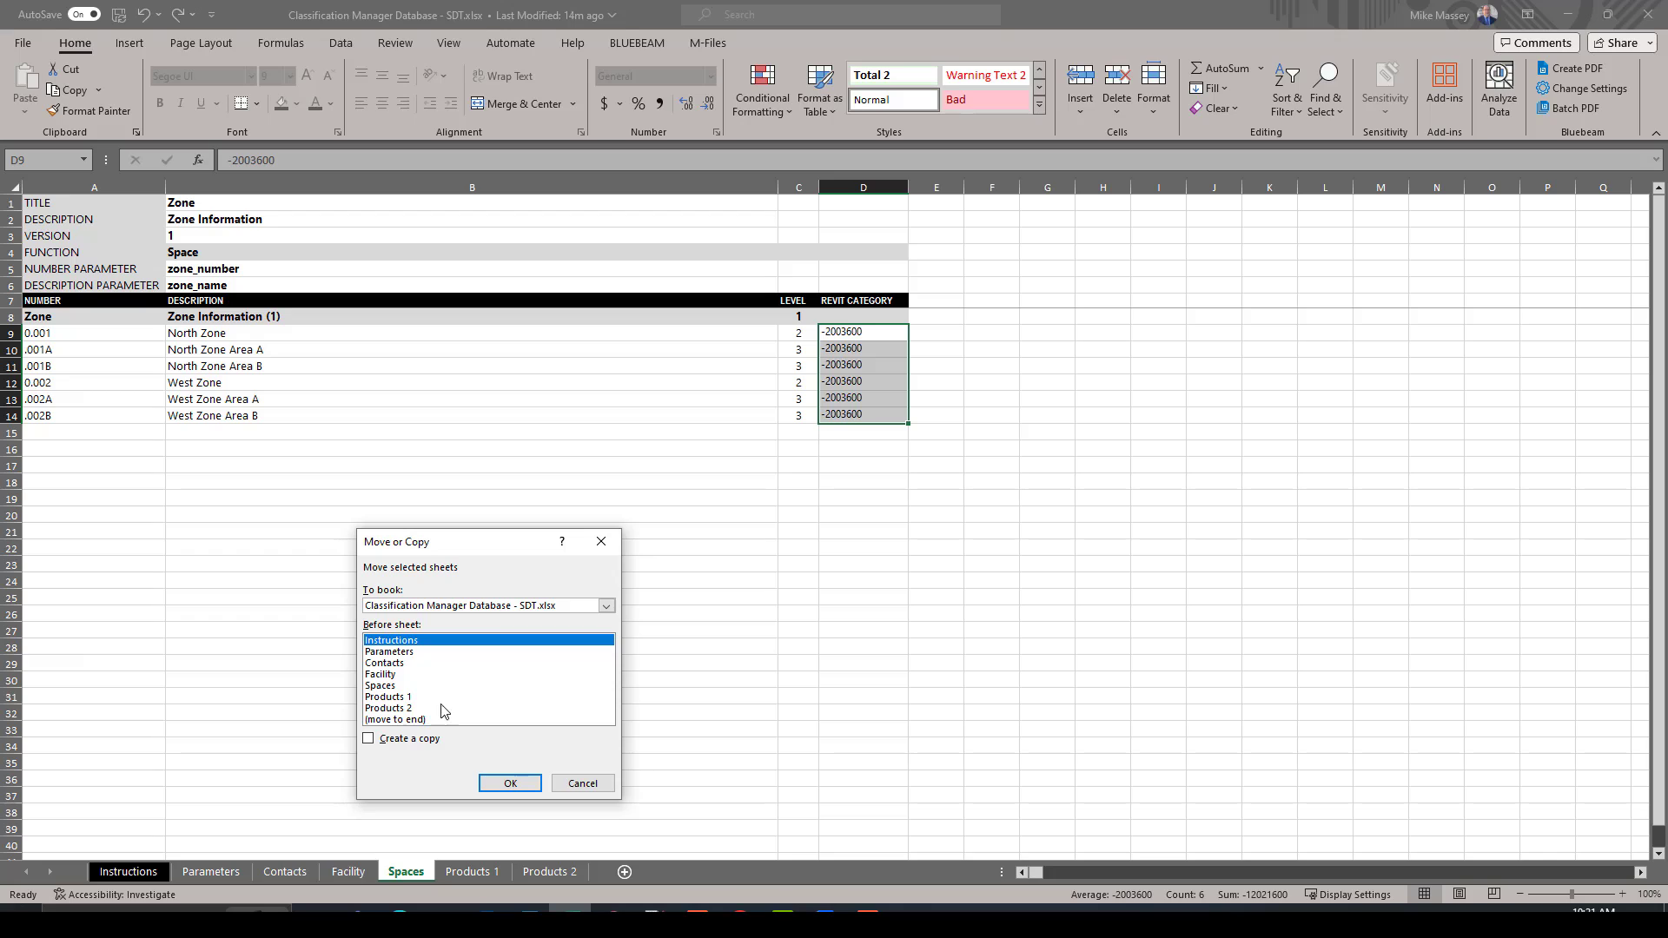
left_click(367, 738)
left_click(391, 700)
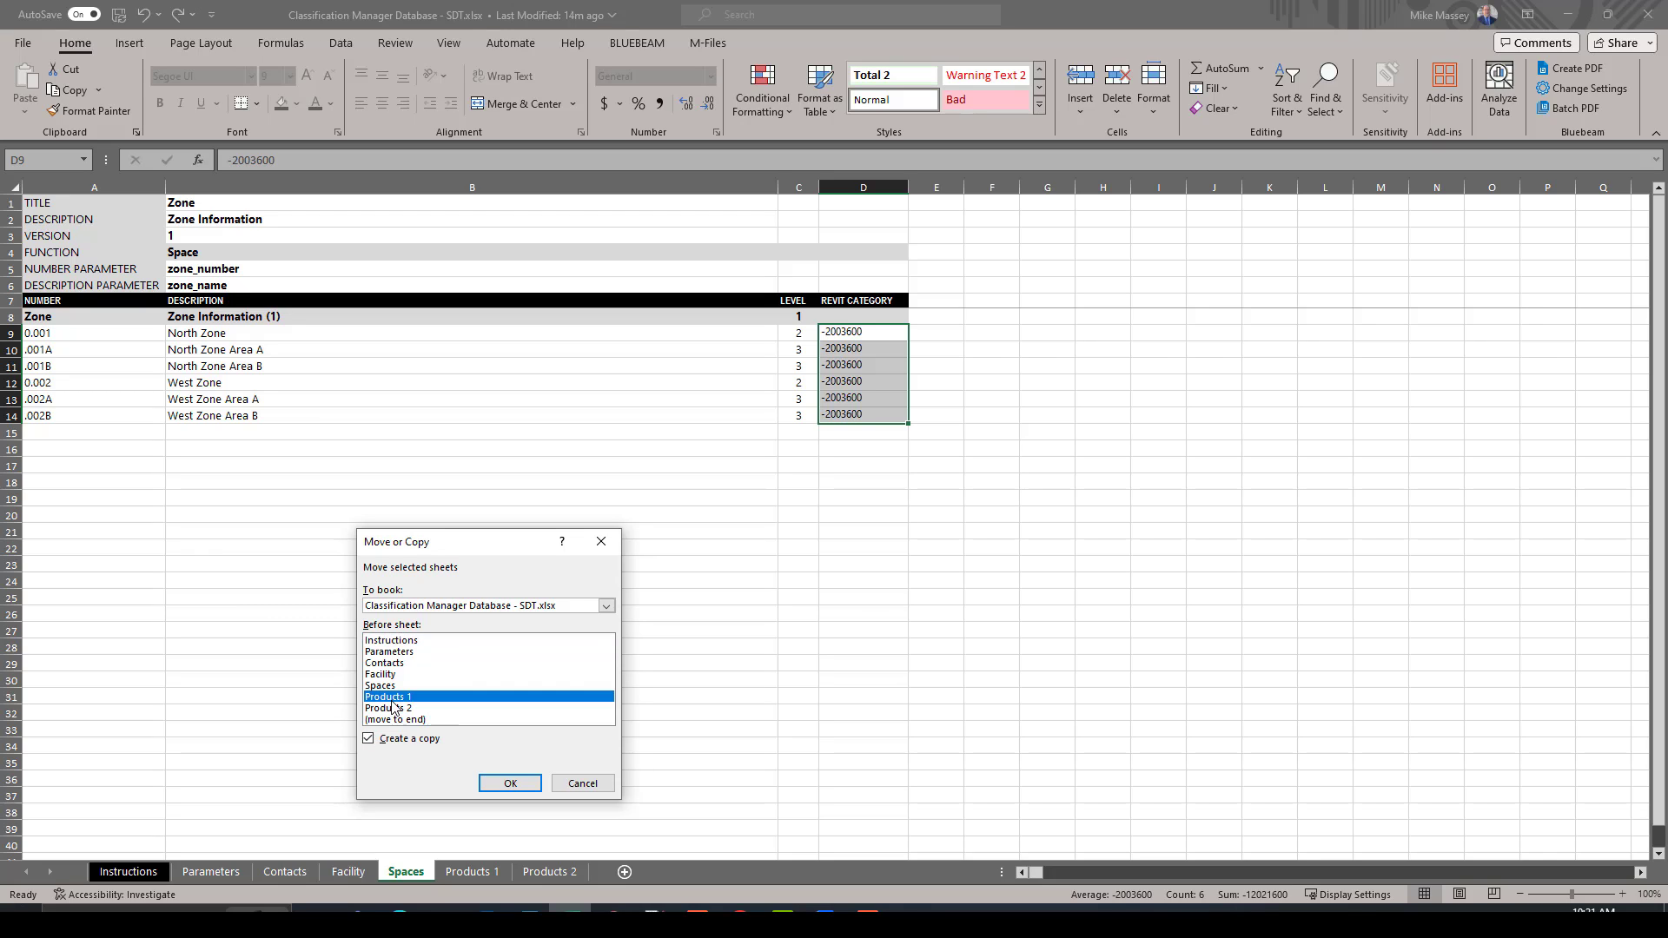
left_click(510, 782)
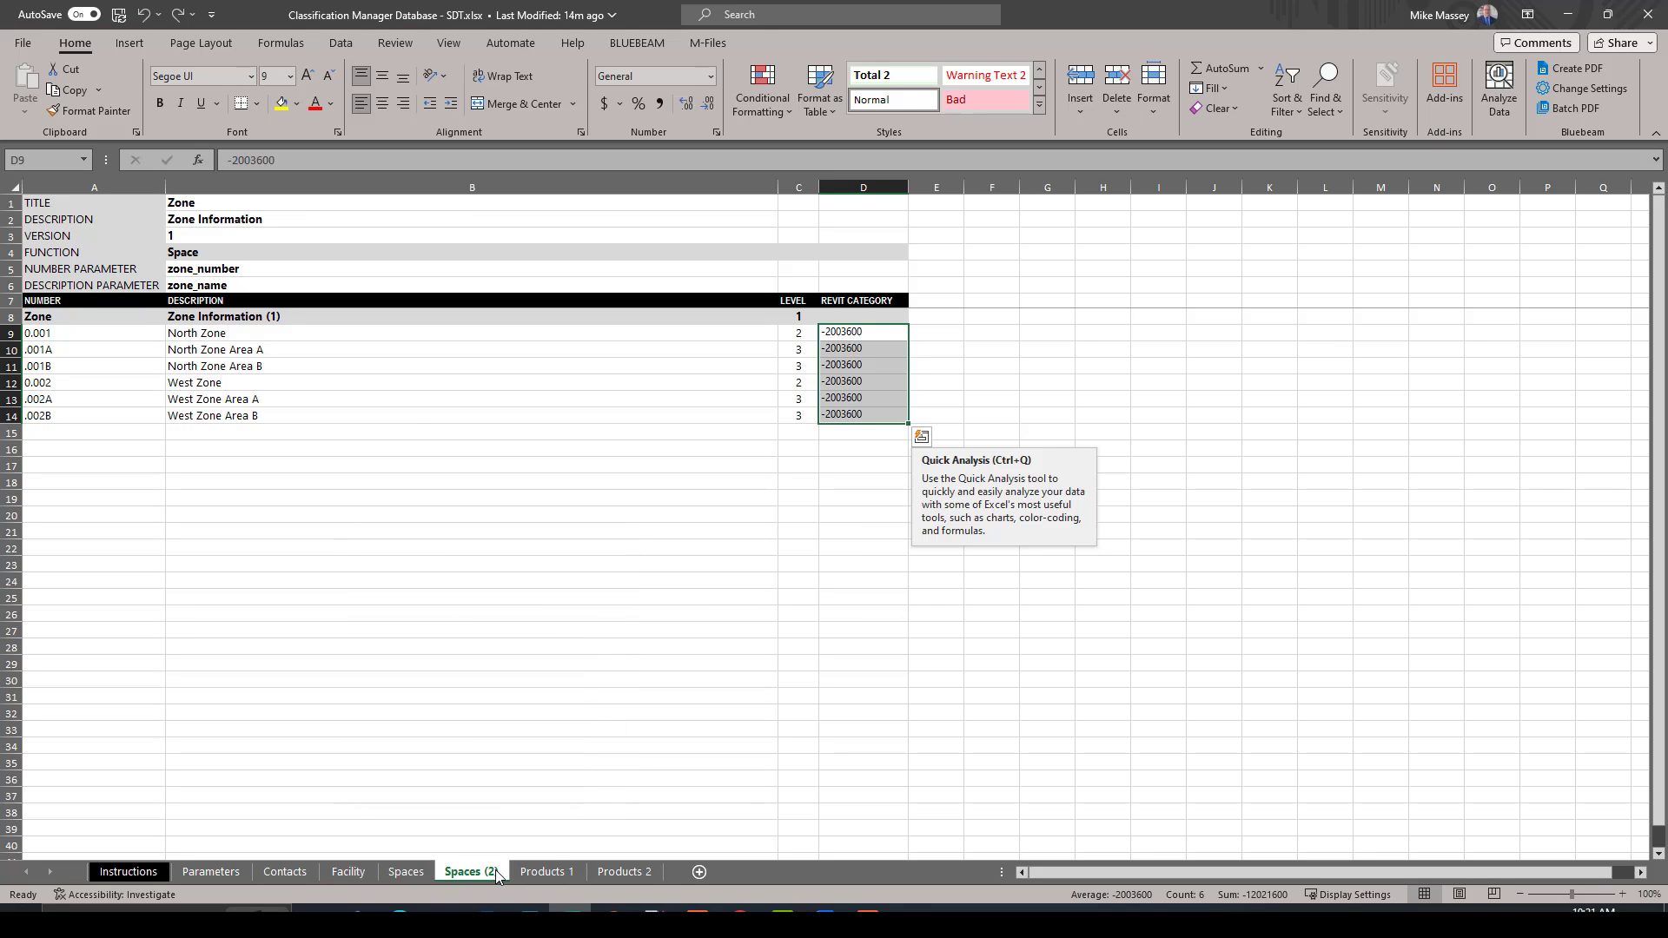
Change the title in cell B1 of the copied Spaces sheet to Zone (Alternate)
right_click(496, 874)
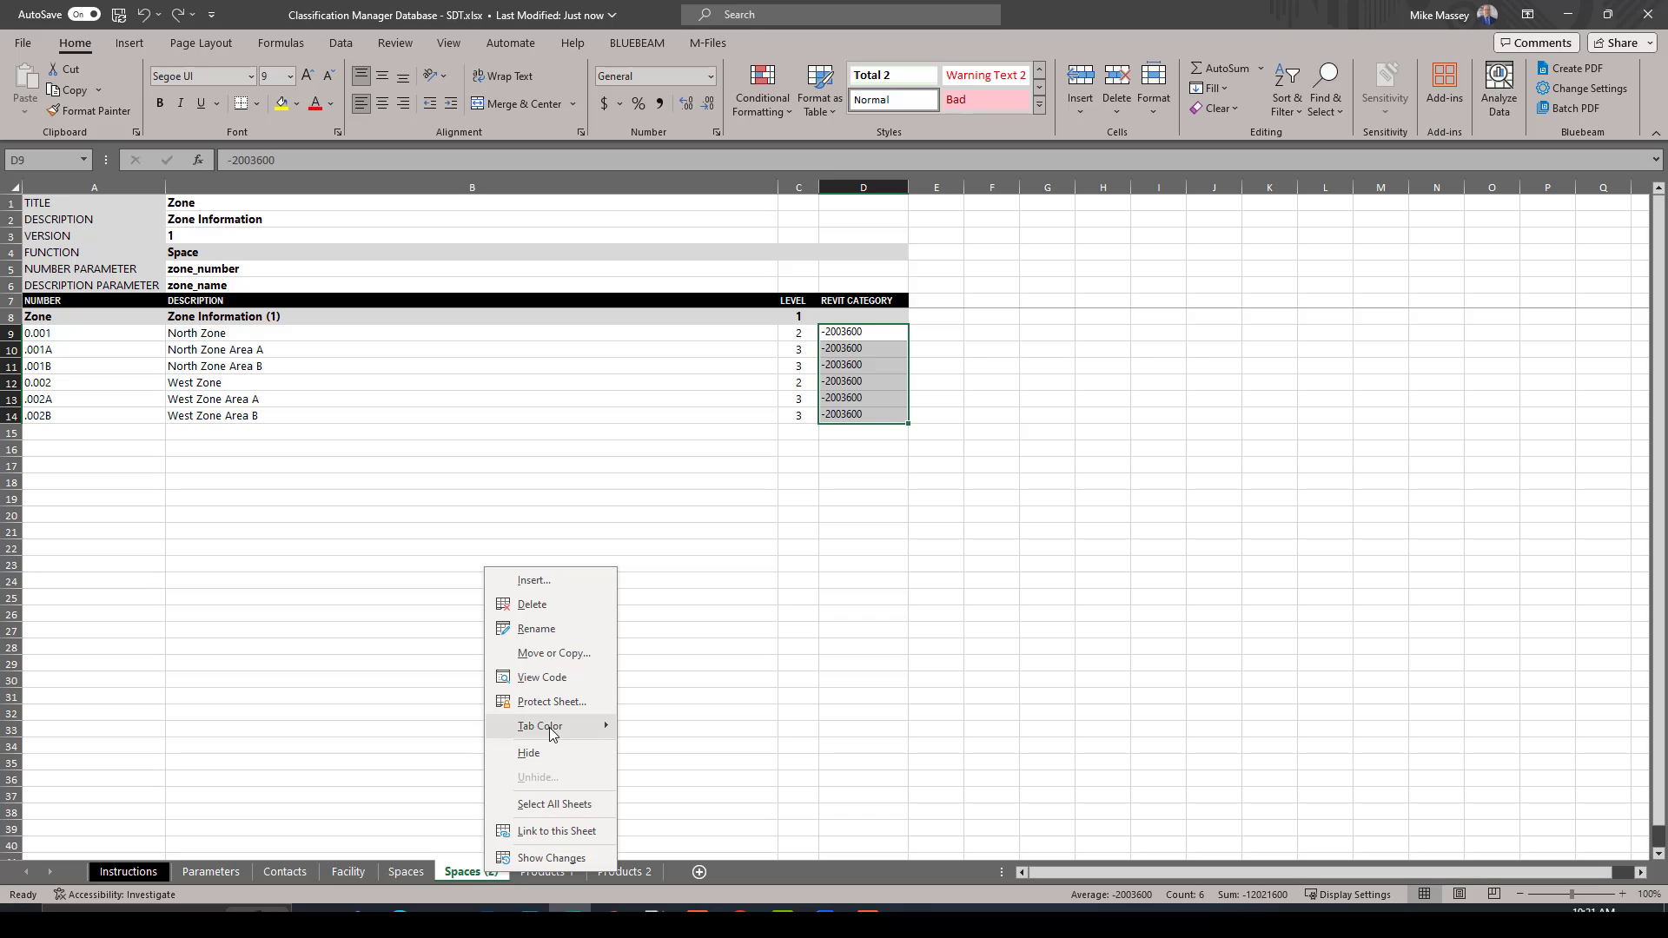
left_click(465, 878)
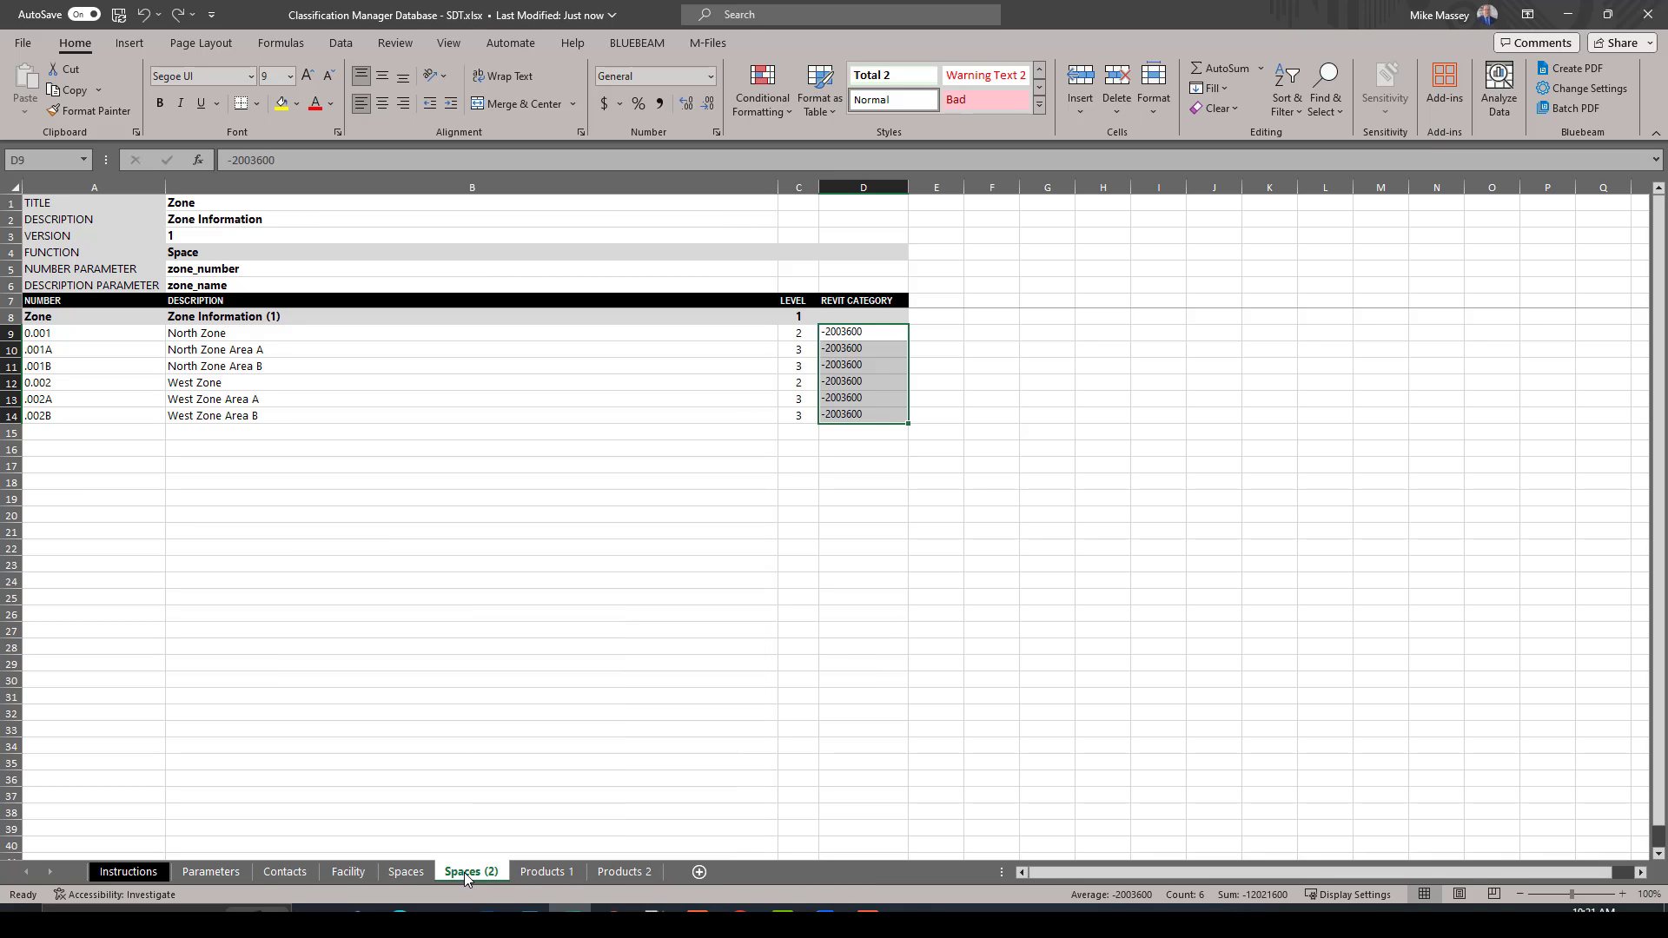
left_click(206, 208)
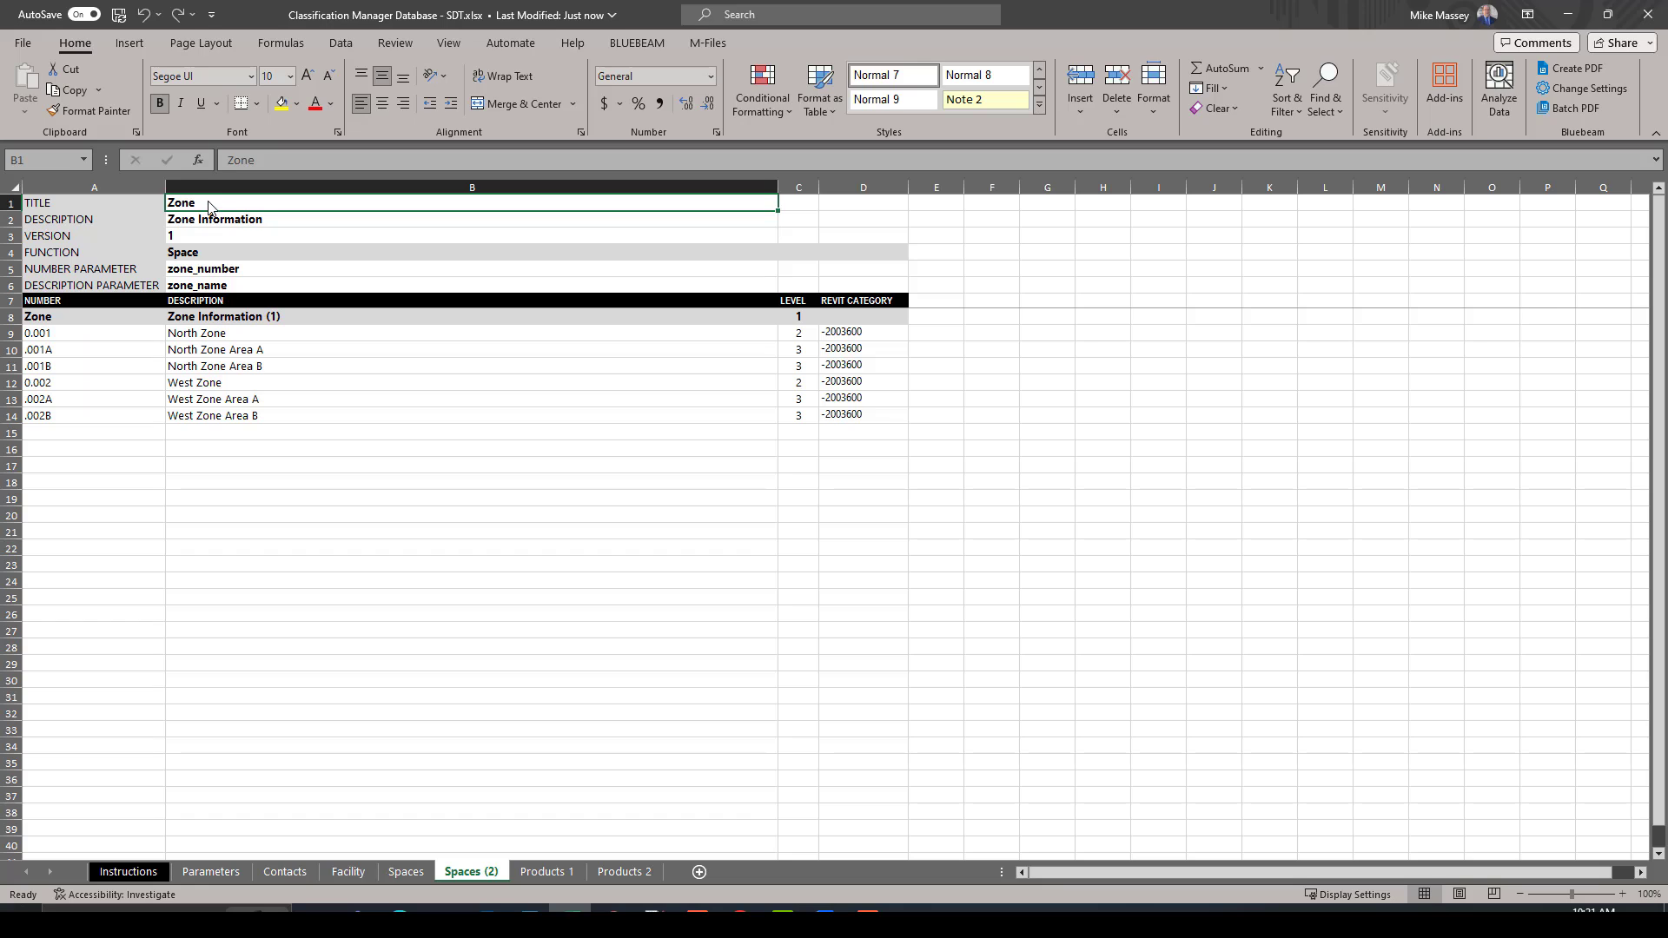
left_click(270, 164)
type("(")
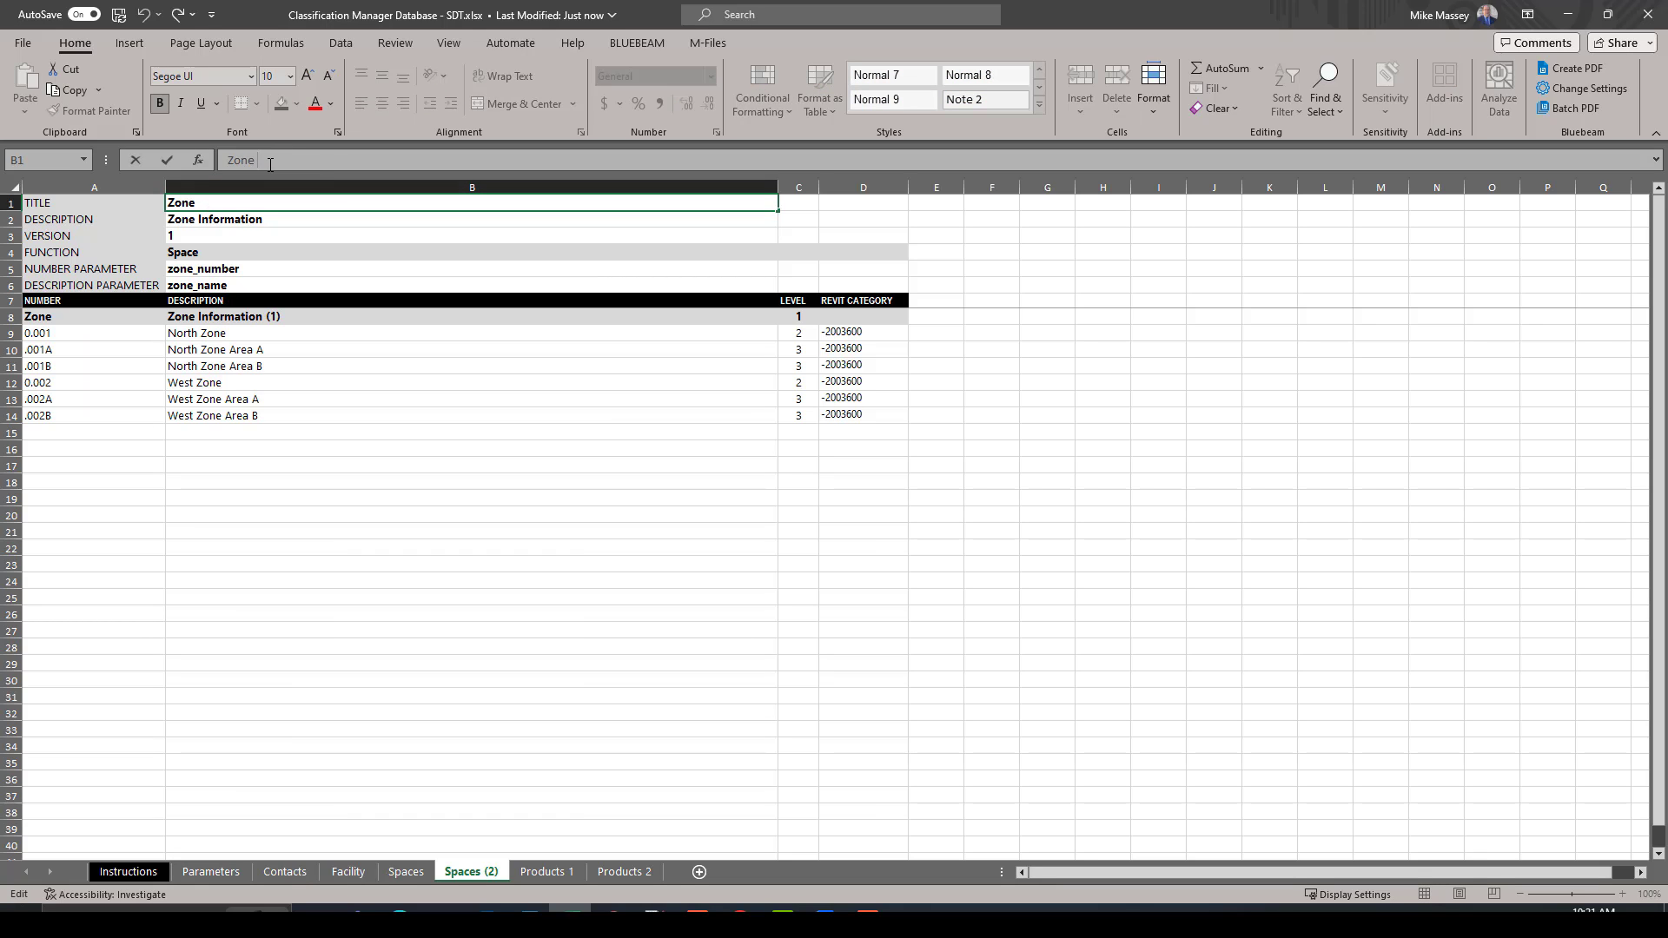
type("Alternate)")
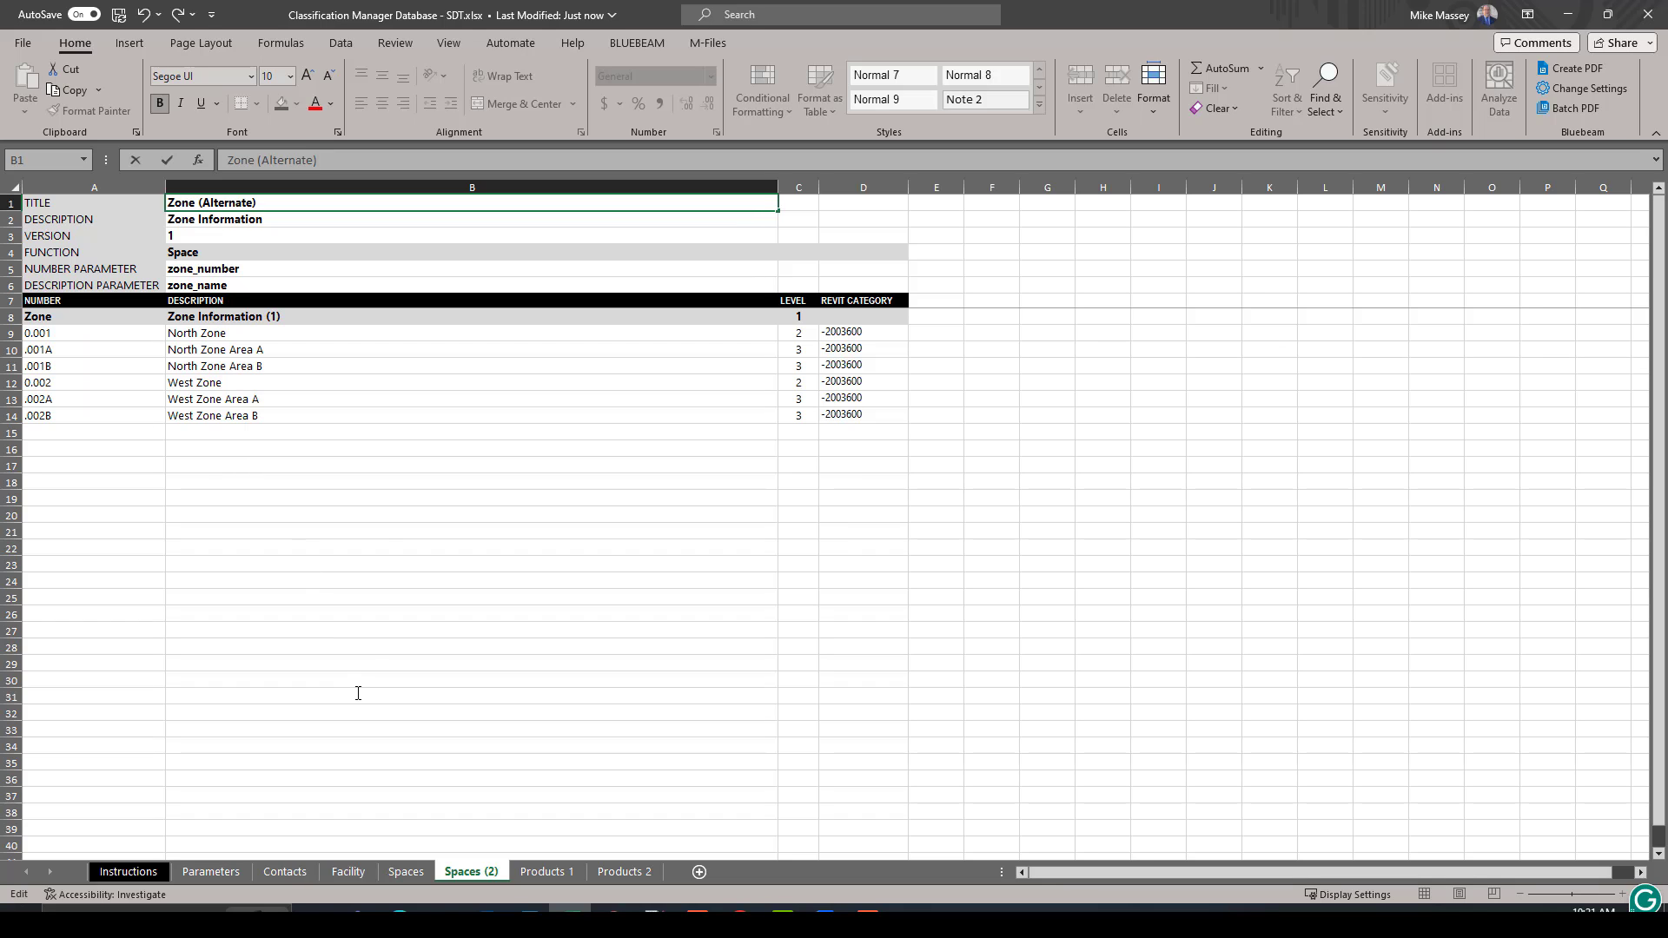
Save and close the database workbook and return to the Revit floor plan
left_click(120, 15)
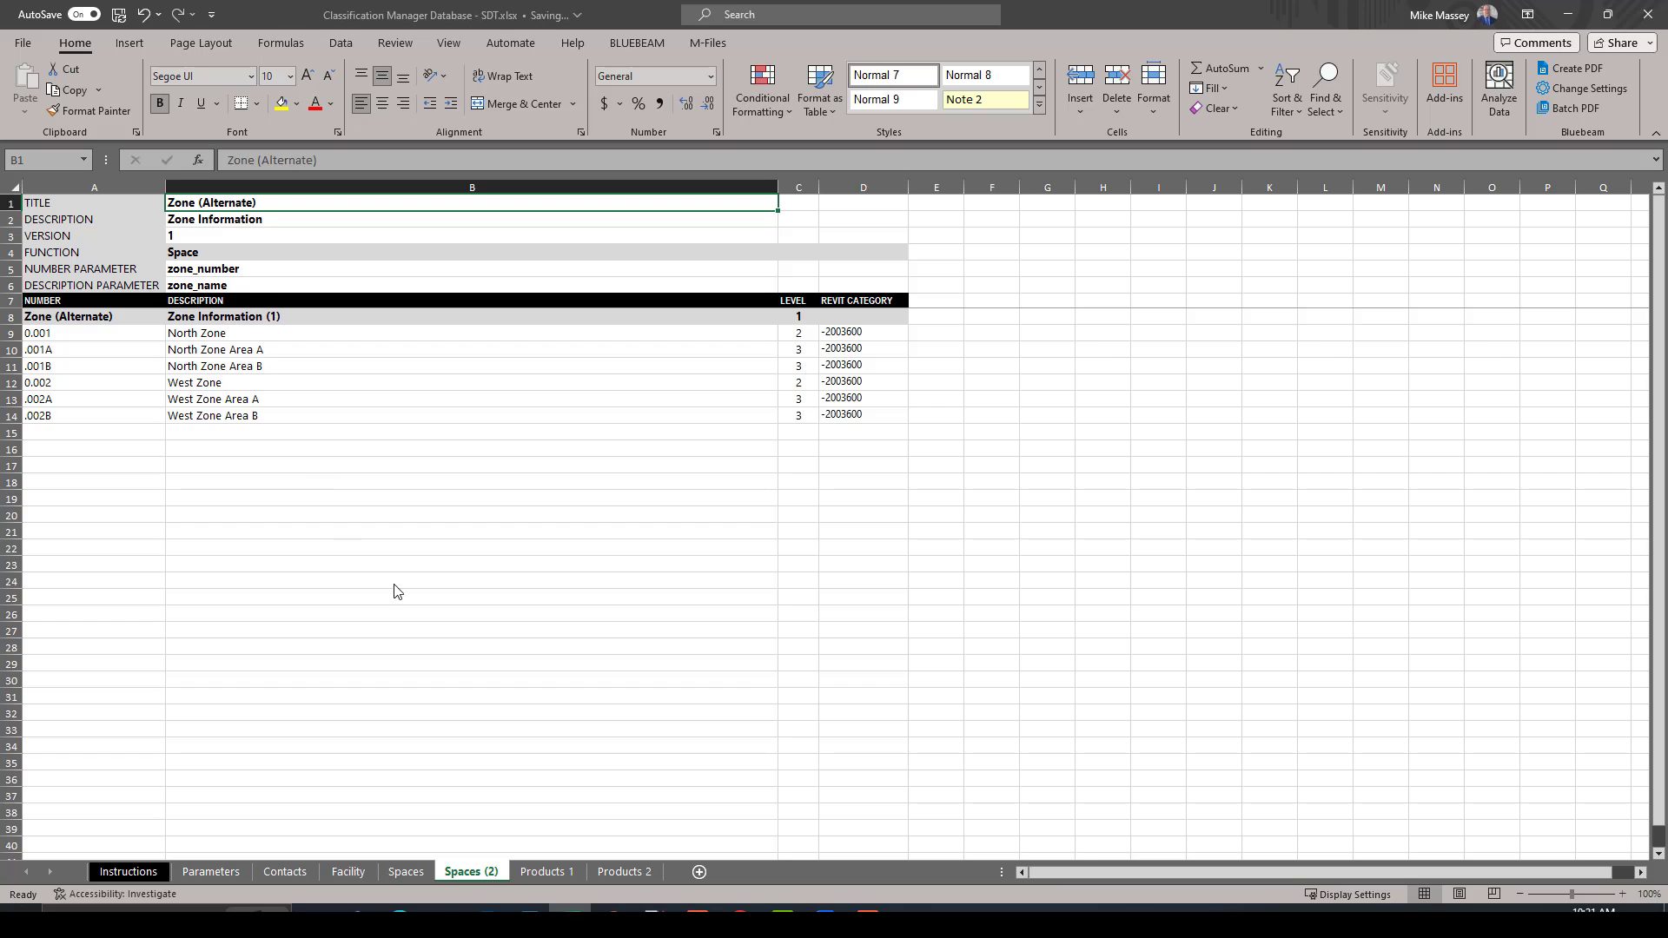
left_click(1650, 17)
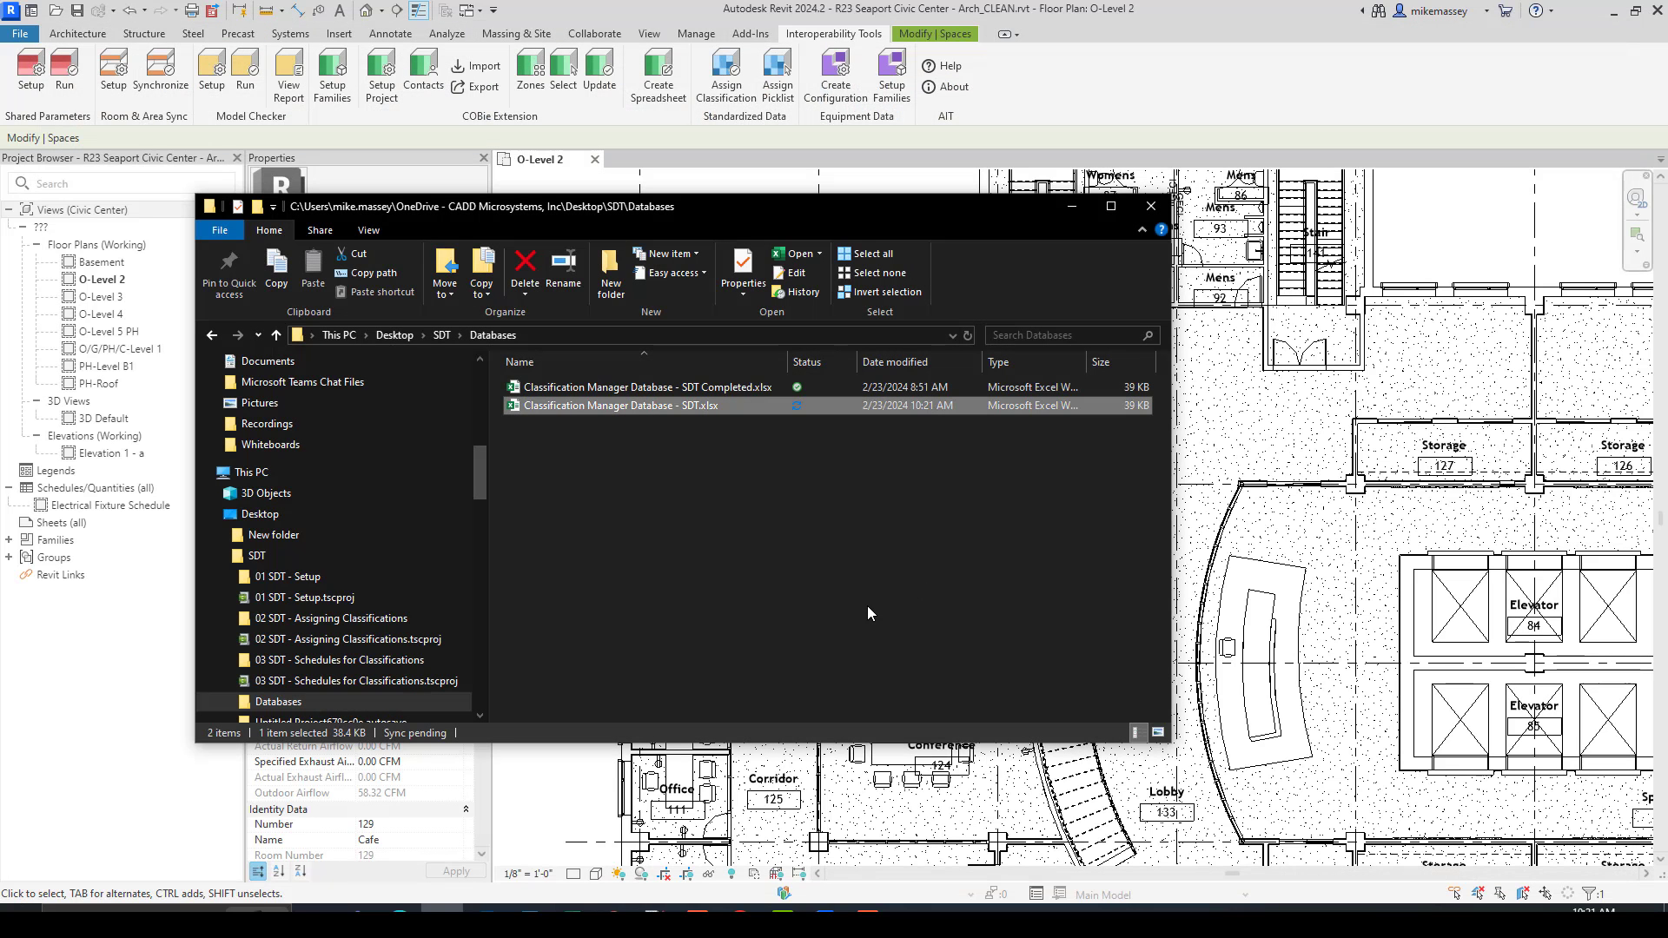
left_click(832, 799)
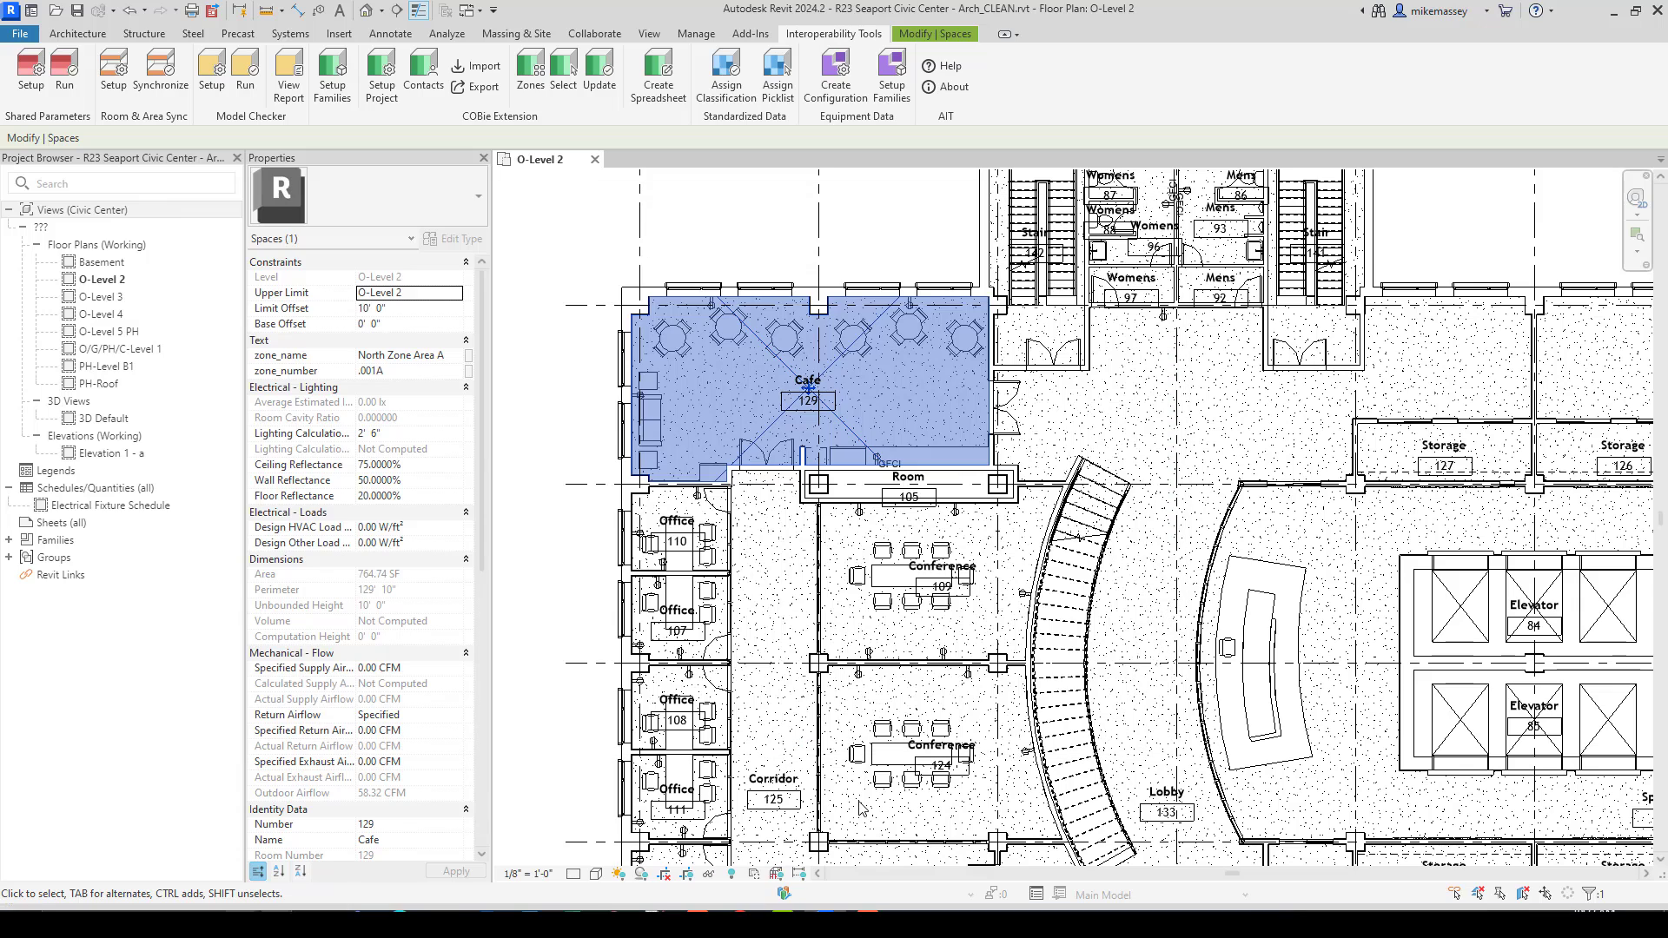
Reload the Classification Manager Database - SDT picklist in the Assign Classification tool and choose the Zone (Alternate) space classification
left_click(739, 81)
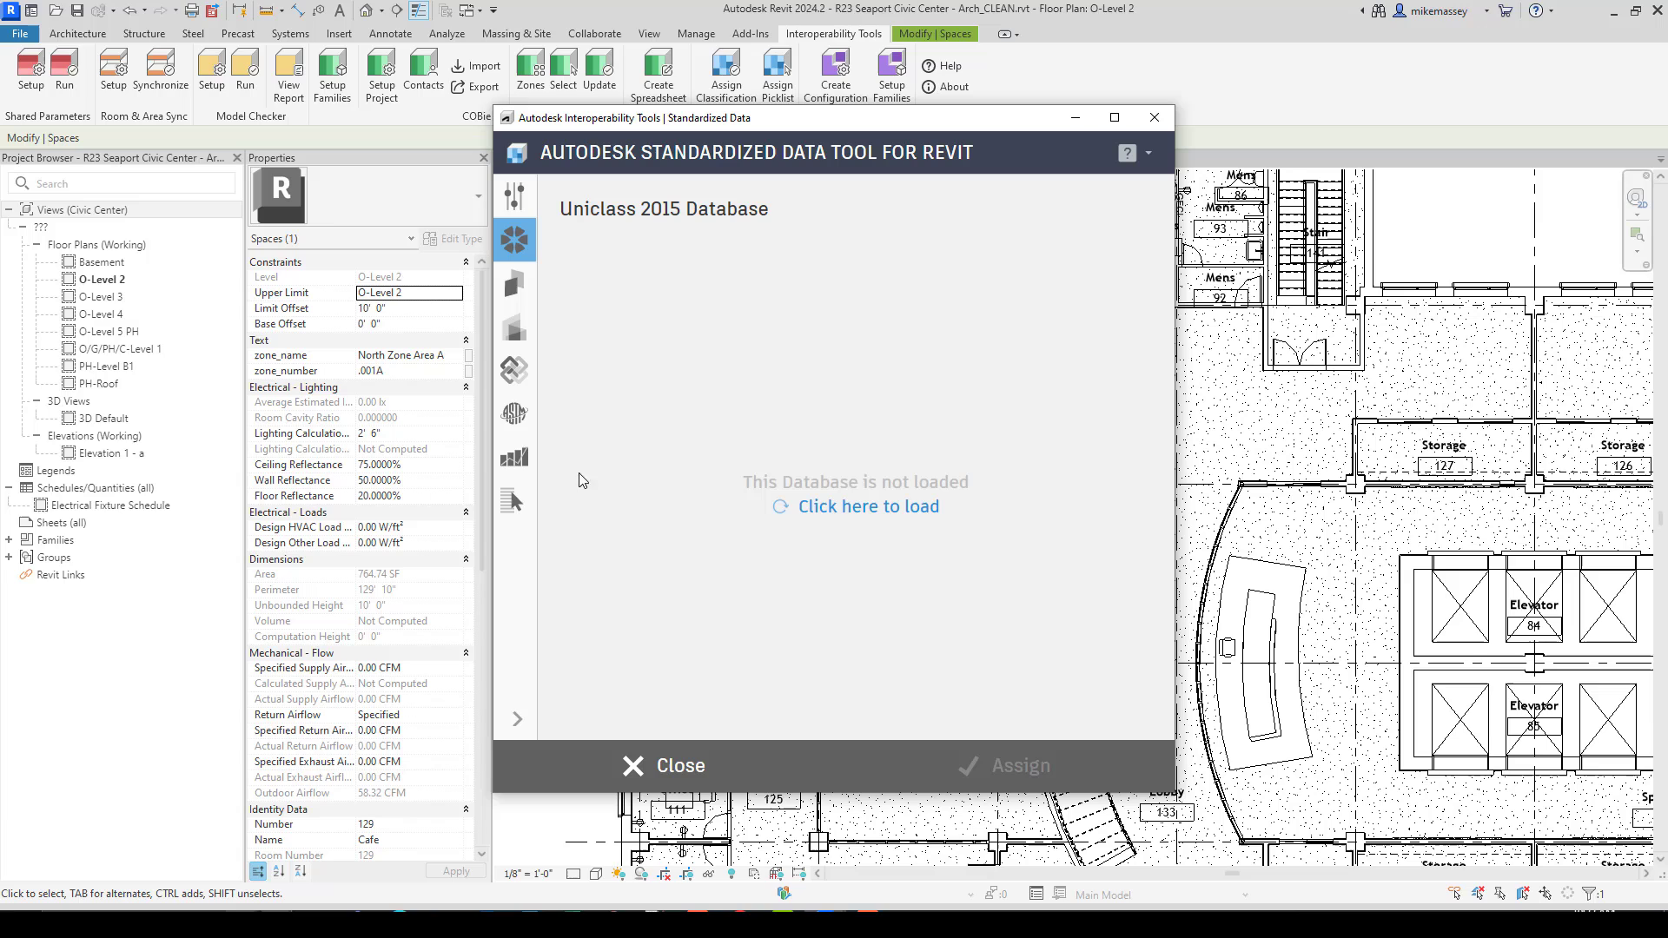
left_click(514, 501)
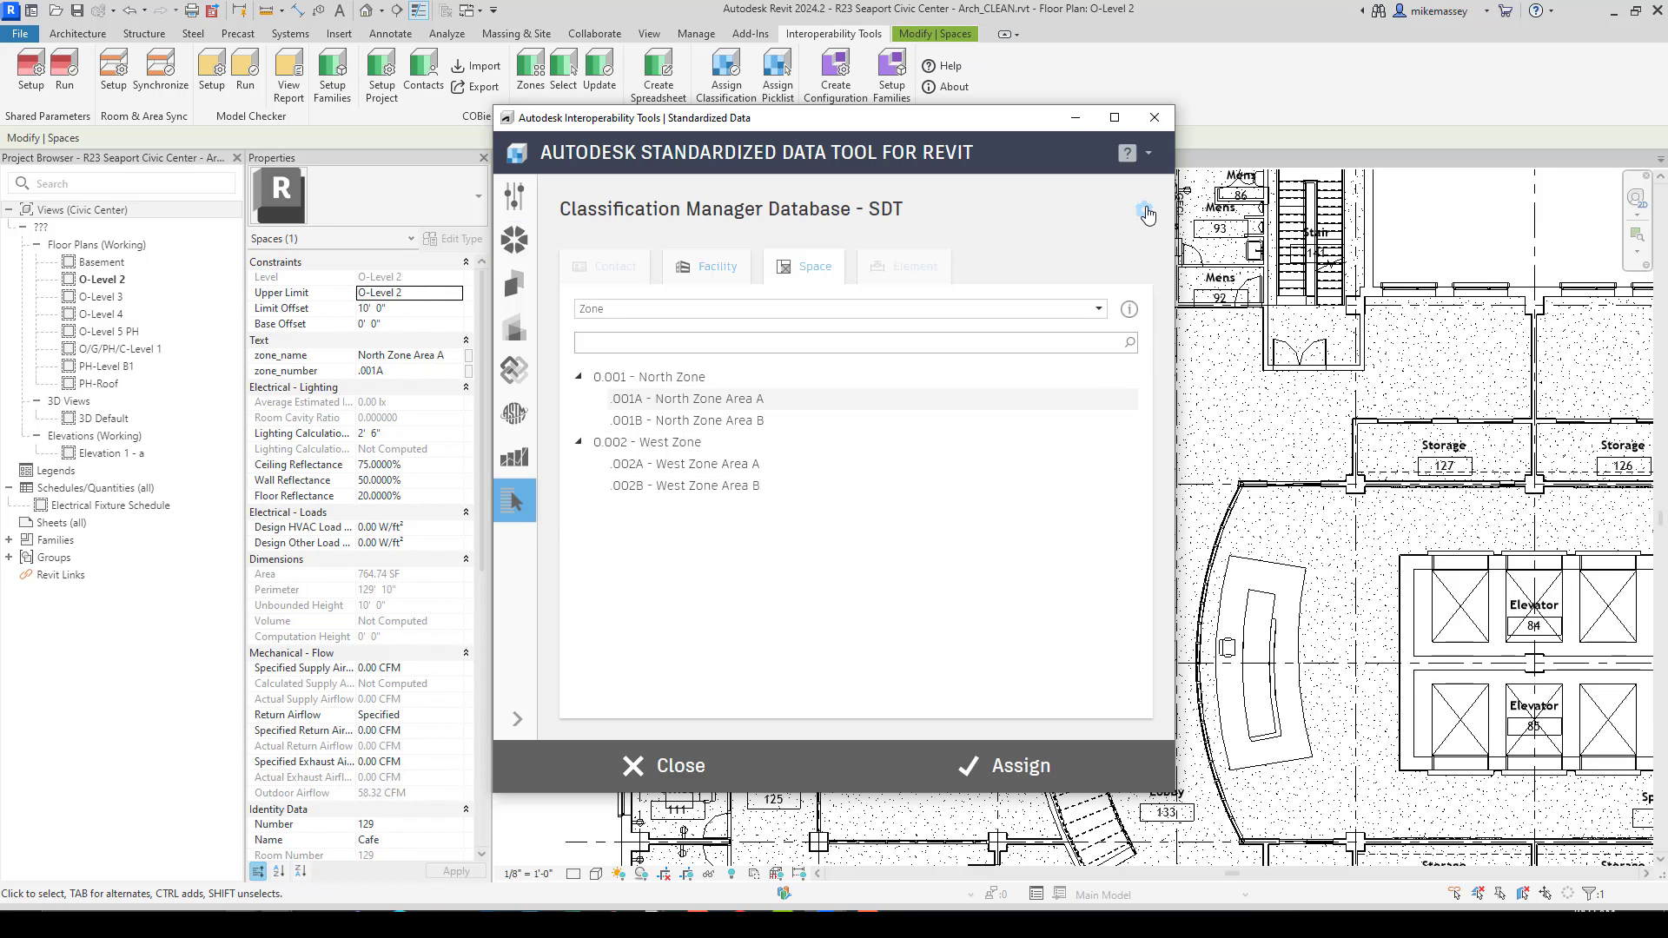
left_click(1145, 211)
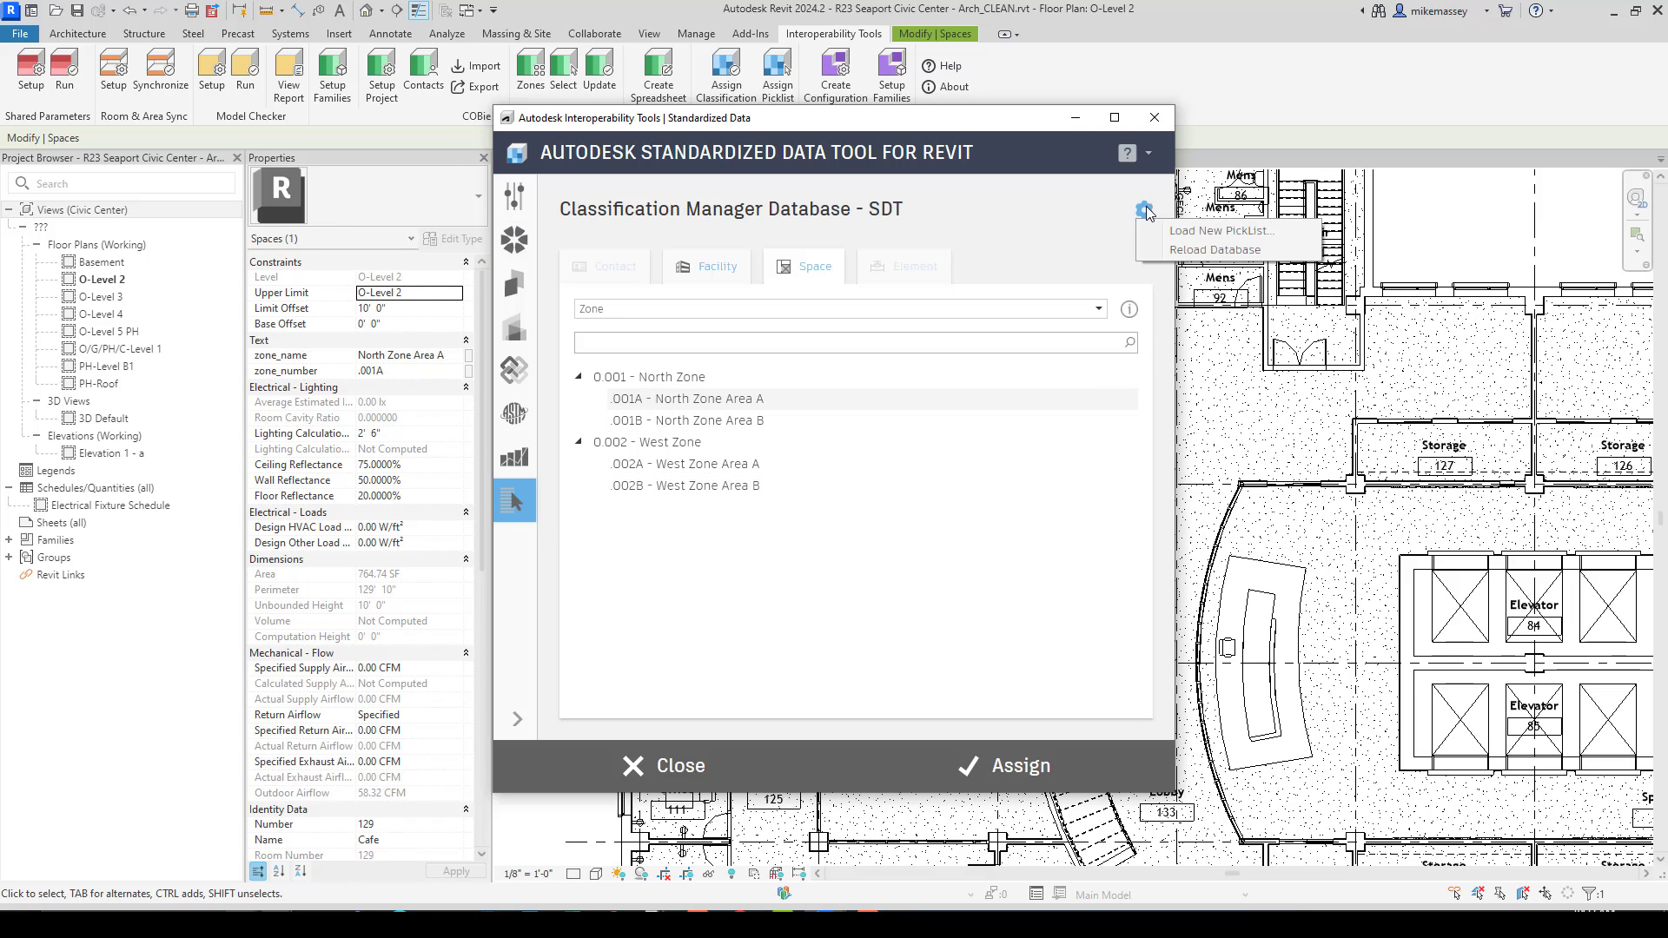
left_click(1179, 252)
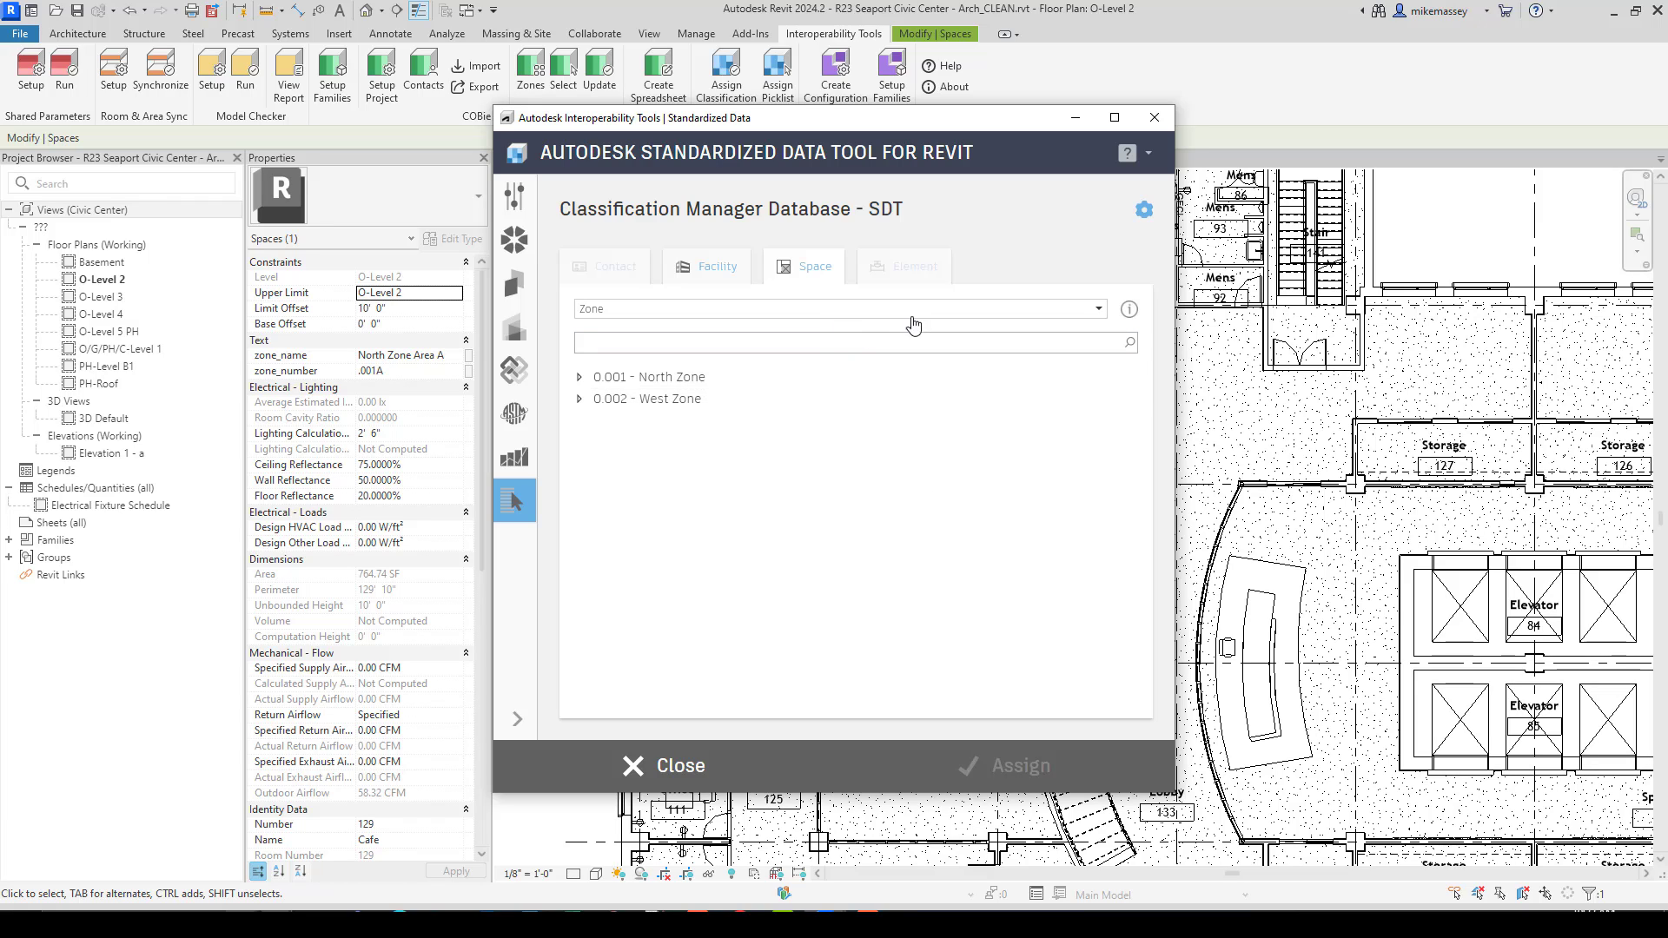
left_click(1099, 310)
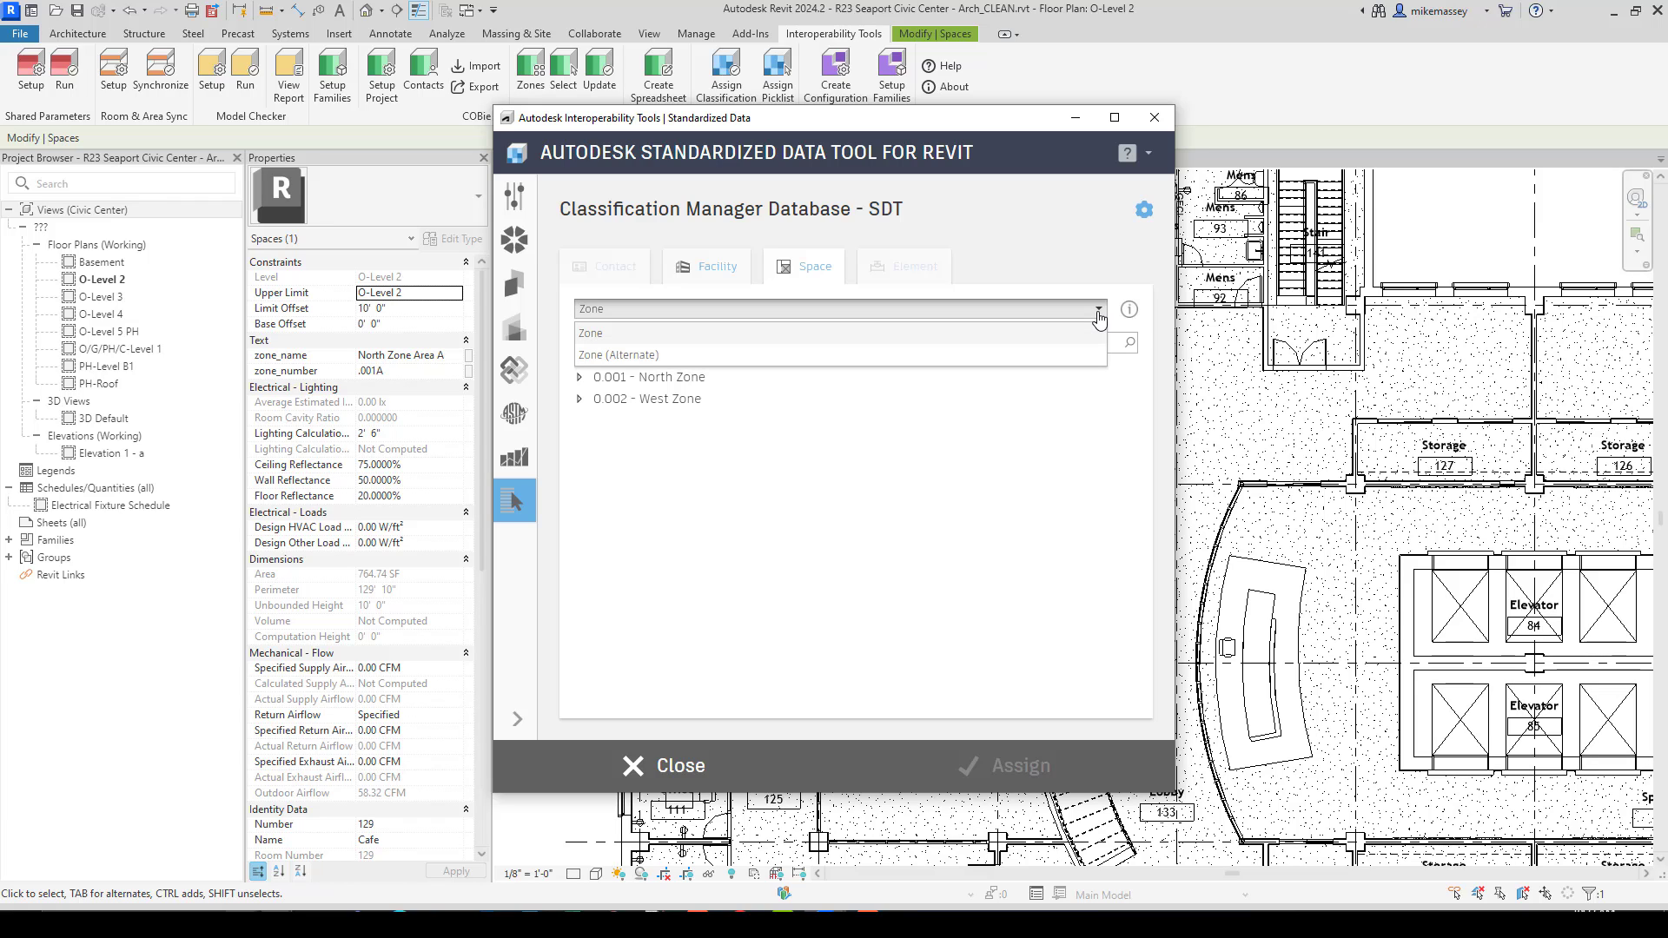
left_click(654, 357)
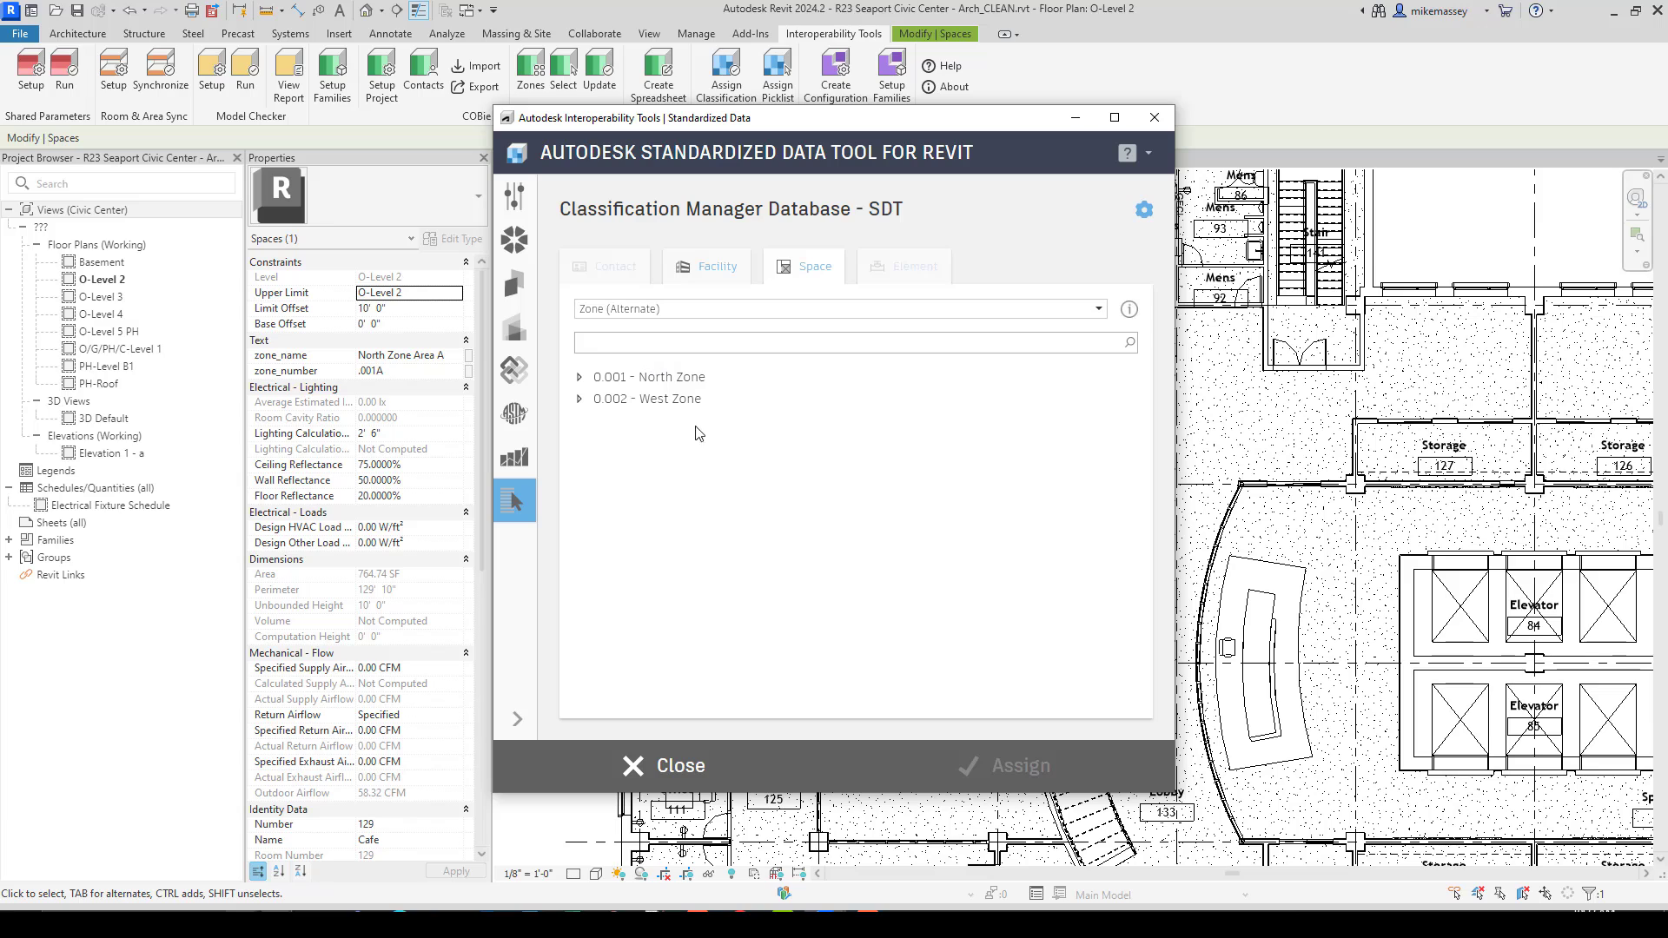